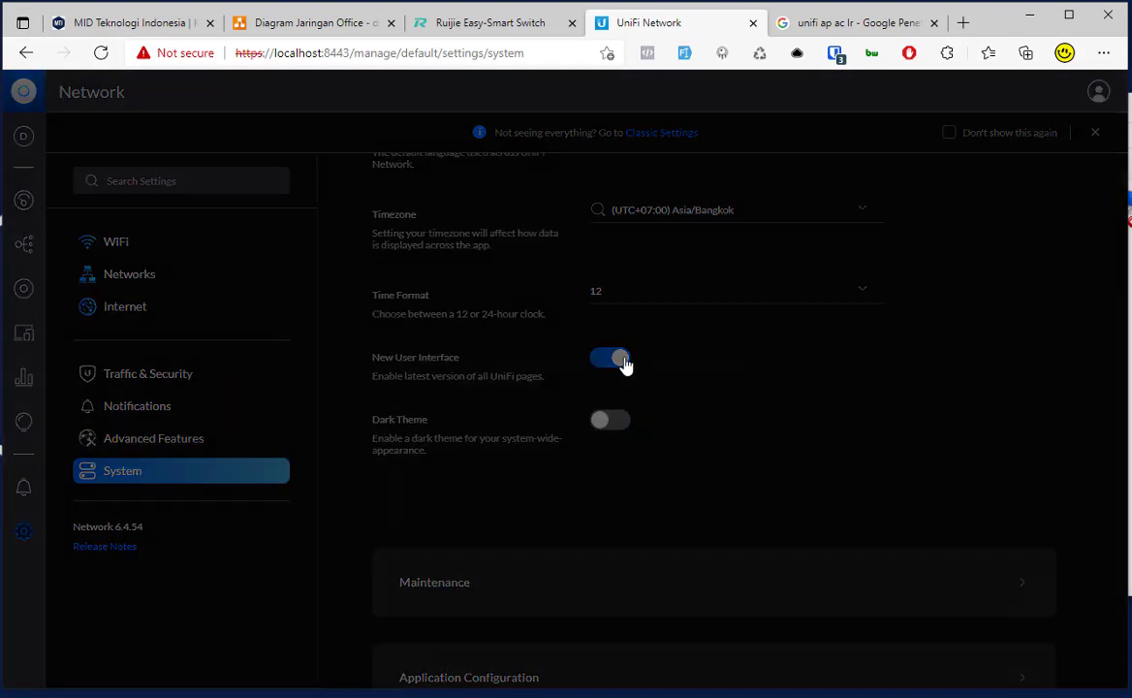
# Step: Switch back to the classic interface, decline sending usage data, and open the UAP-AC-LR:91e1 access point's overview
pyautogui.click(681, 436)
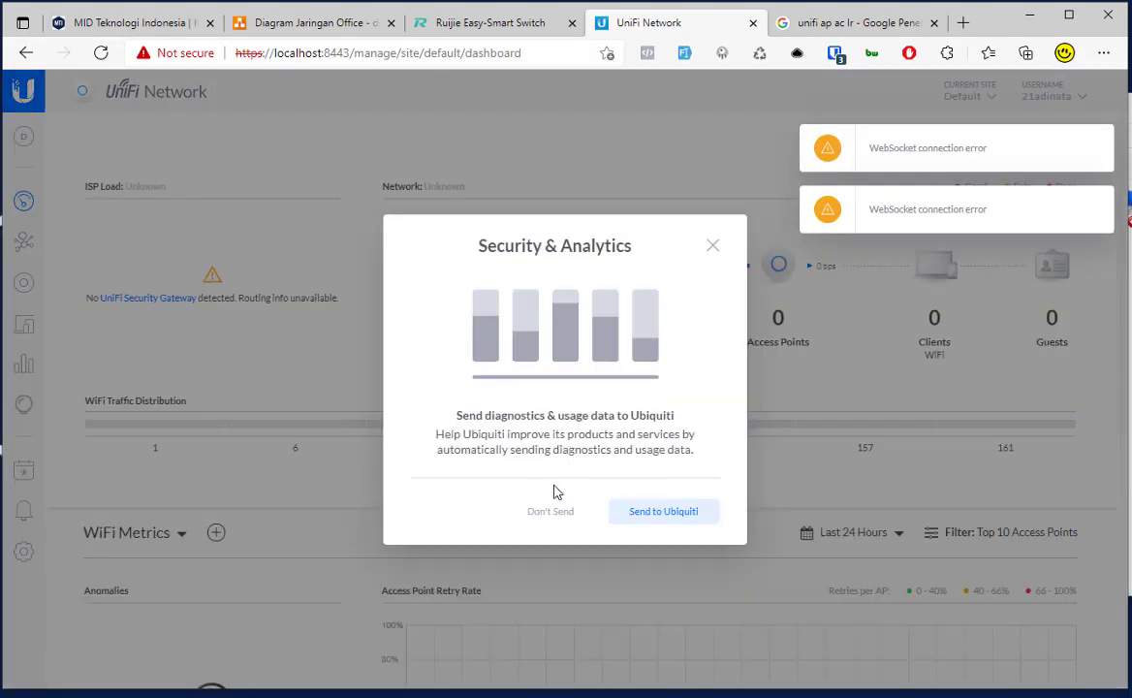
pyautogui.click(713, 248)
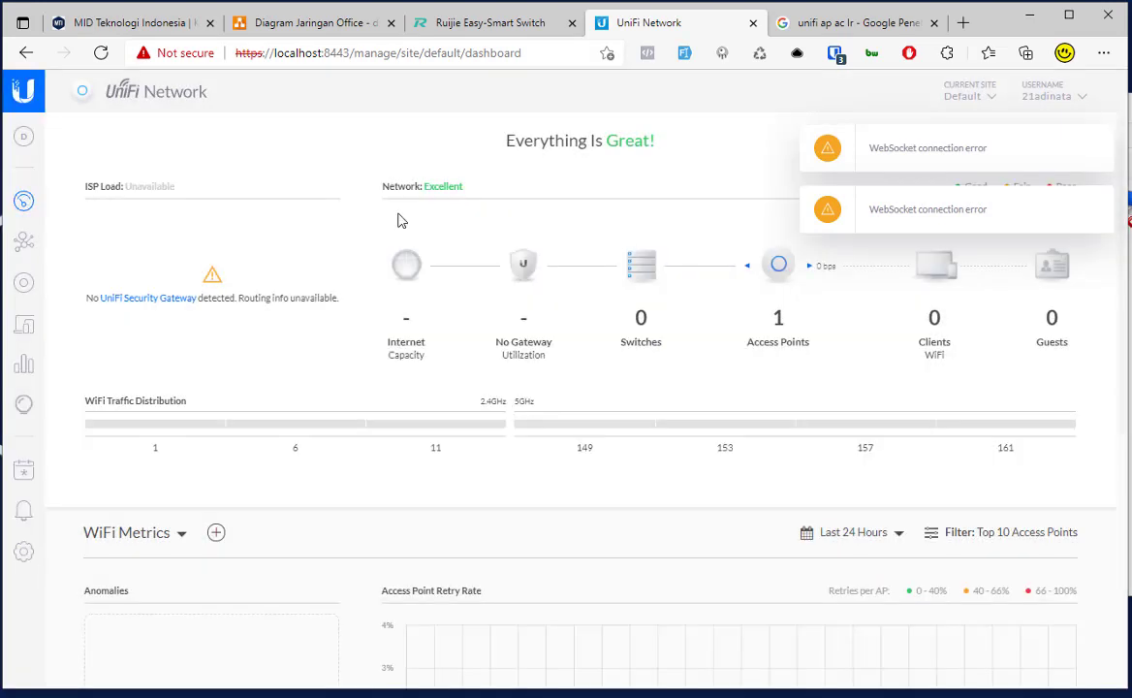
pyautogui.click(26, 283)
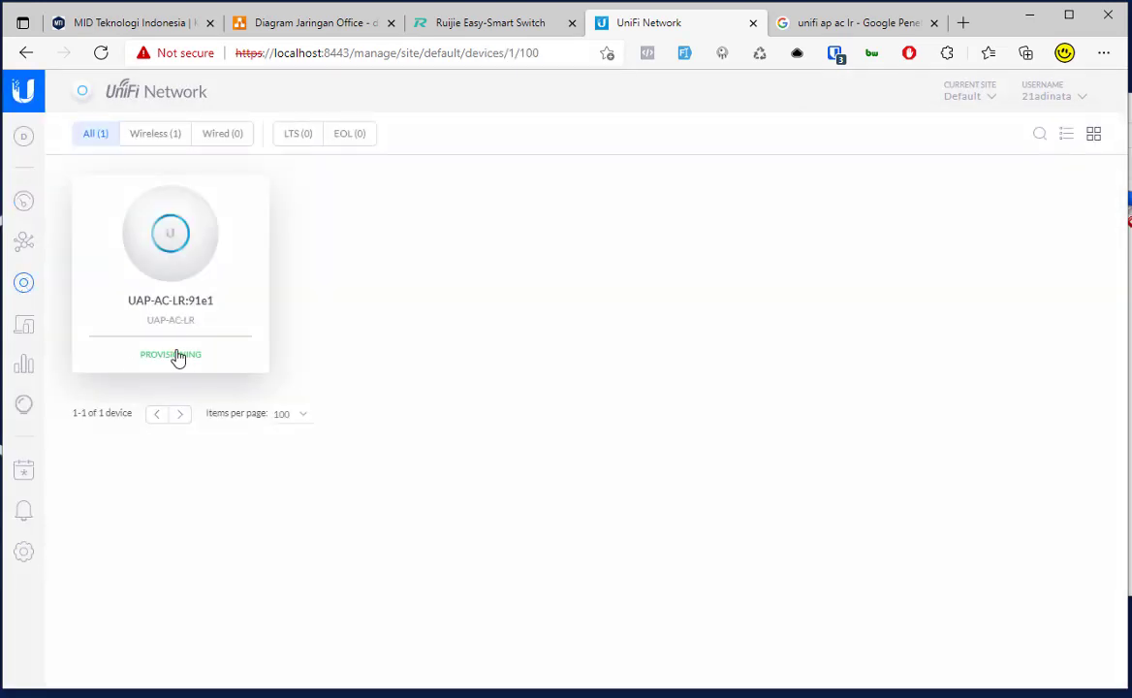
pyautogui.moveTo(197, 355); pyautogui.dragTo(136, 357)
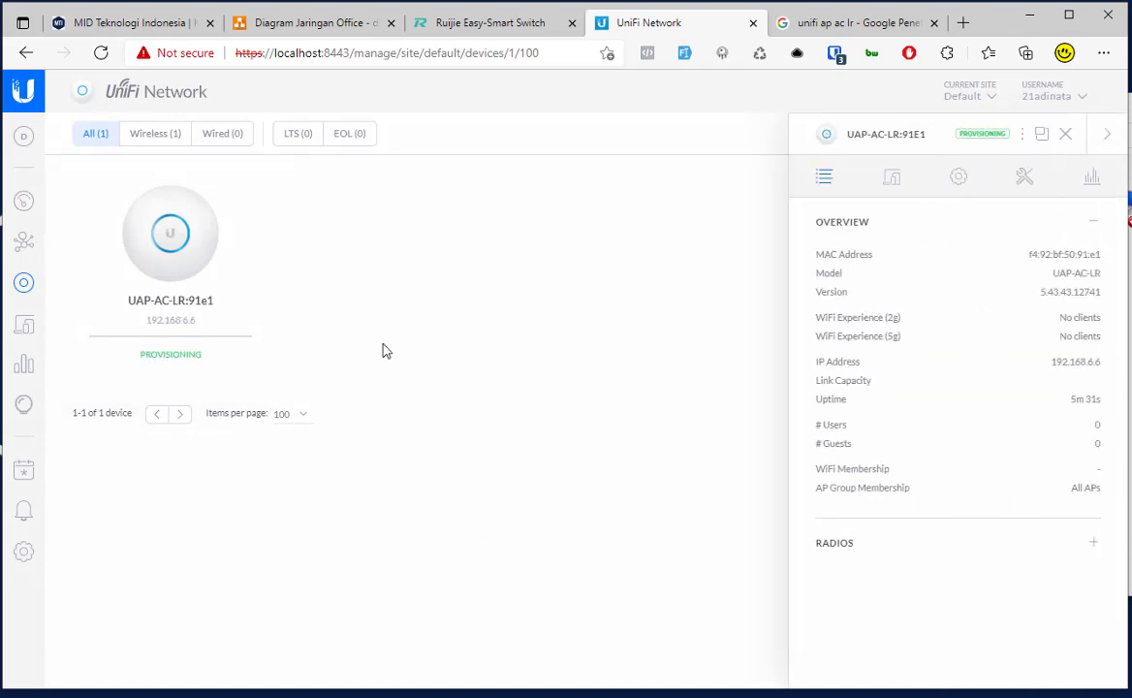
# Step: Change the Site Name from Default to MID TEKNOLOGI OFFICE in Site settings and apply it
pyautogui.click(37, 563)
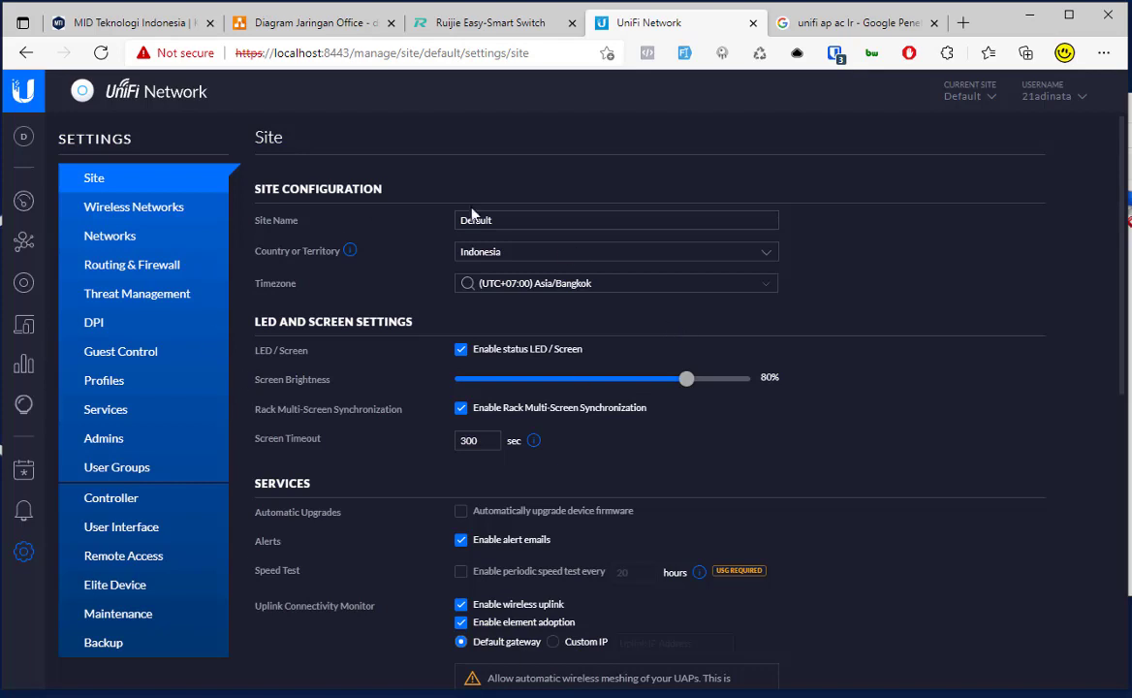
pyautogui.doubleClick(604, 221)
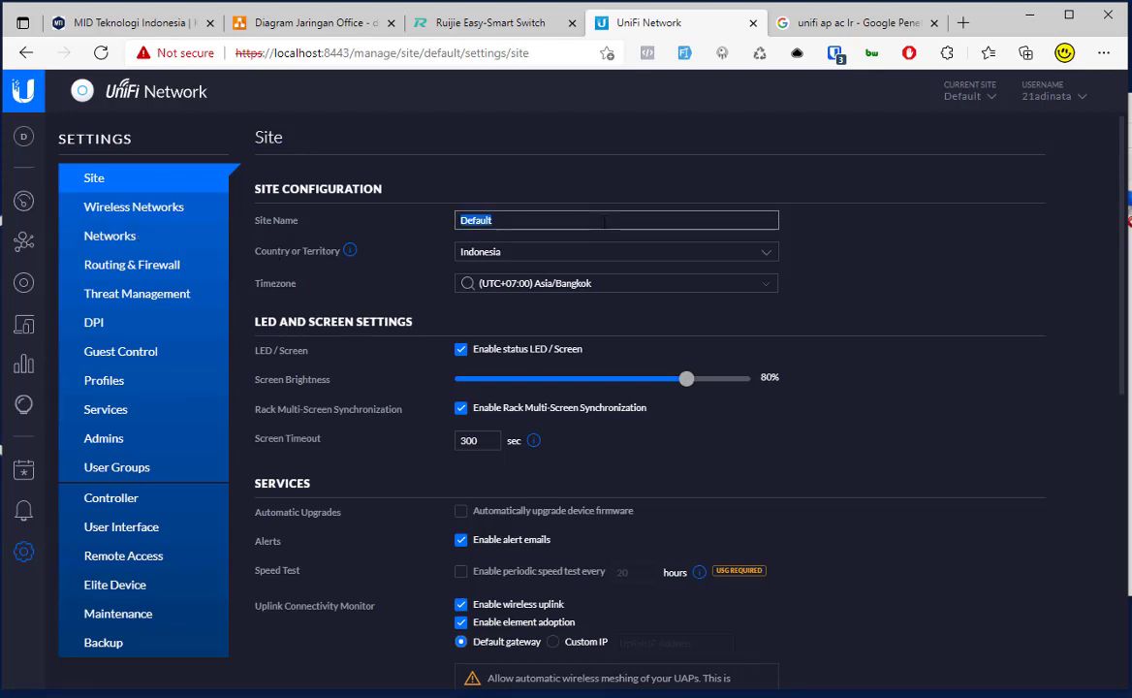
pyautogui.write('MID TEKNOLOGI OFFICE')
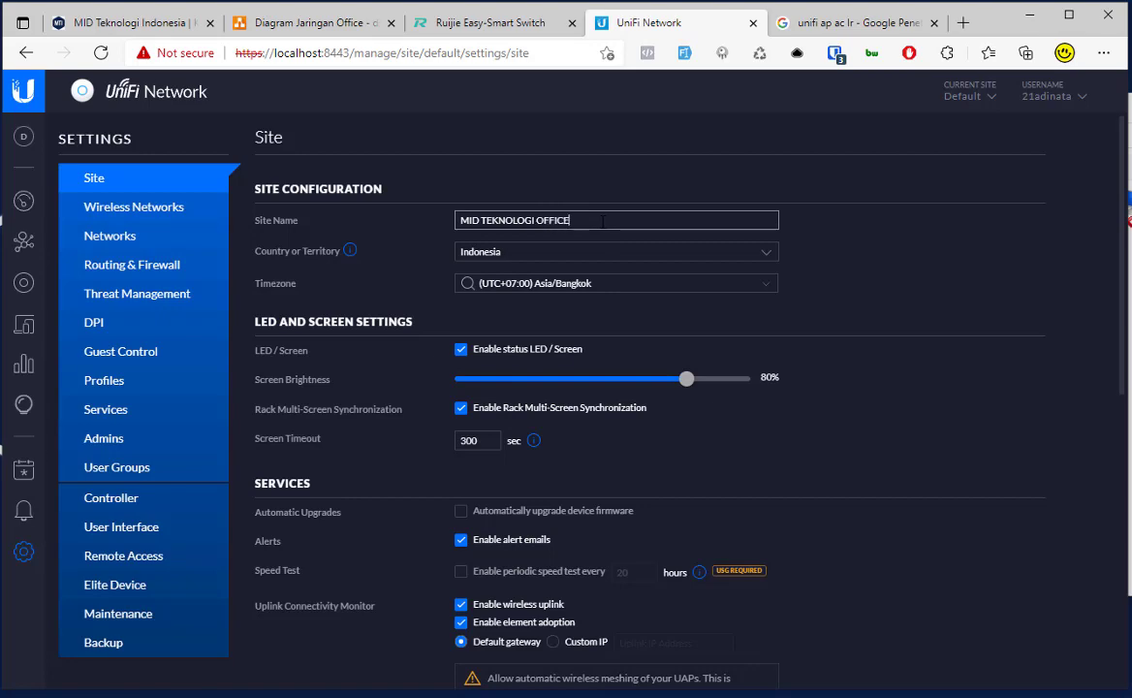
pyautogui.click(821, 266)
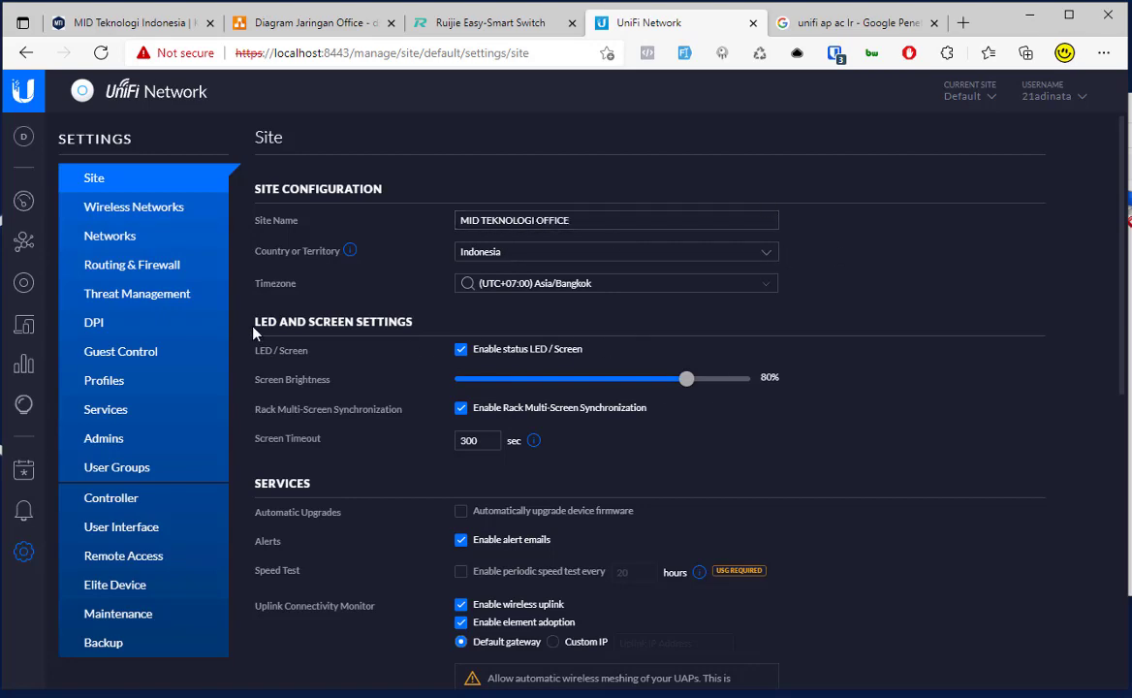
pyautogui.scroll(-6, 254, 334)
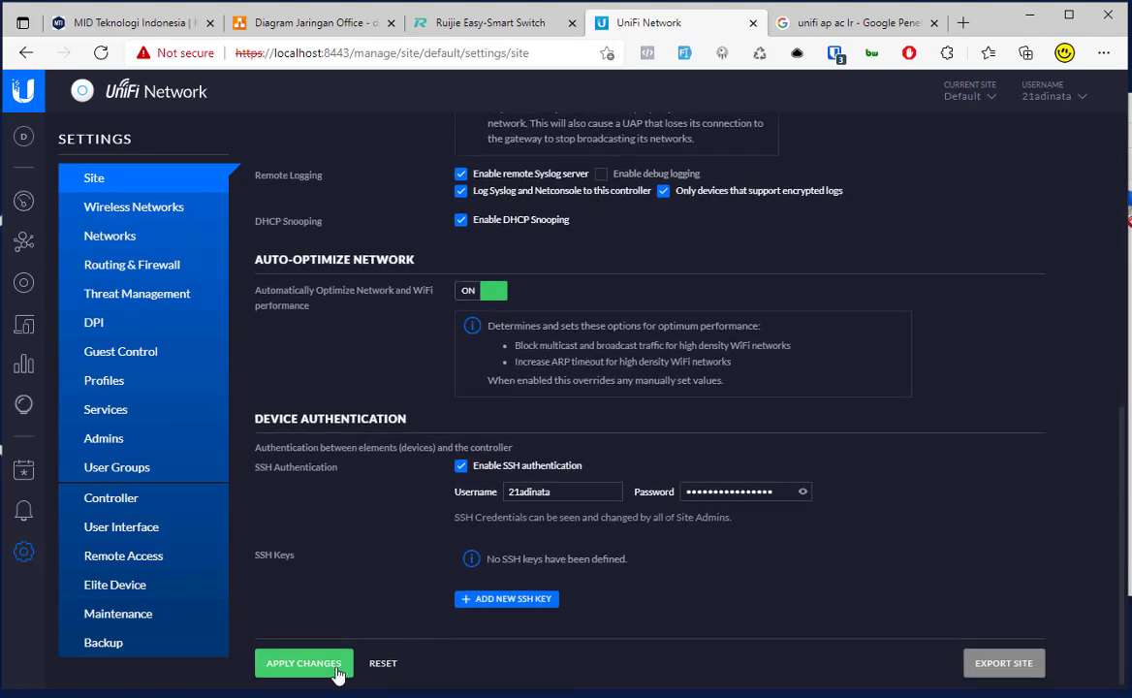
pyautogui.click(303, 664)
pyautogui.scroll(6, 436, 400)
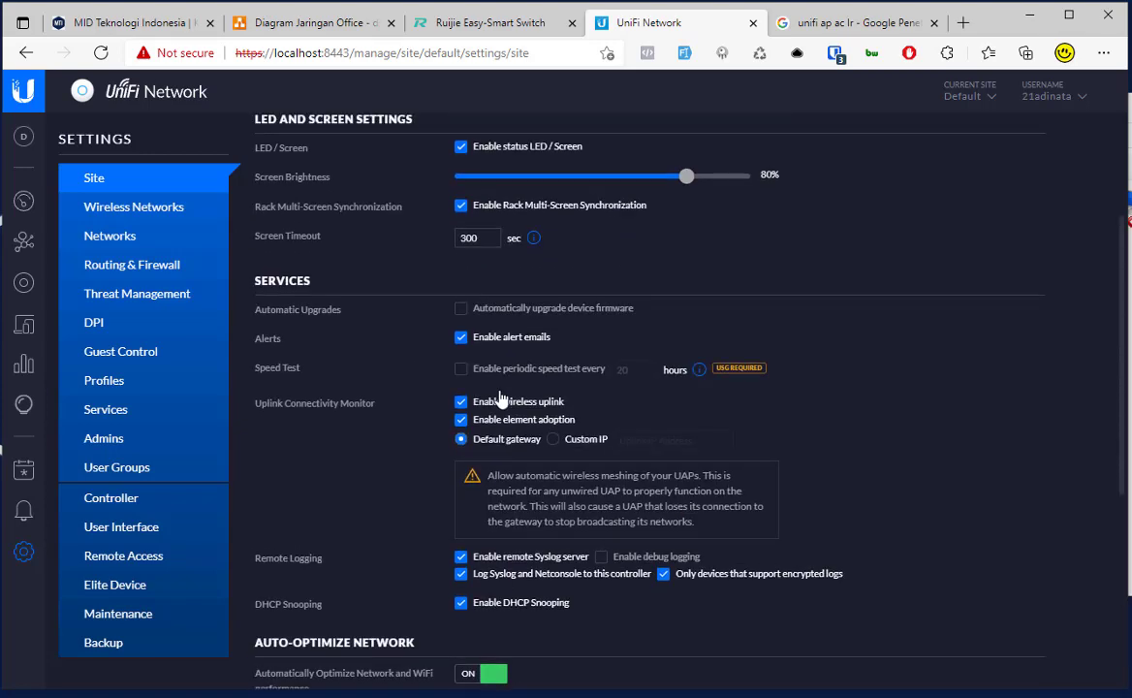
# Step: Check the empty Wireless Networks list and the LAN-only Networks list, then bring up Diagram Jaringan Office
pyautogui.click(152, 222)
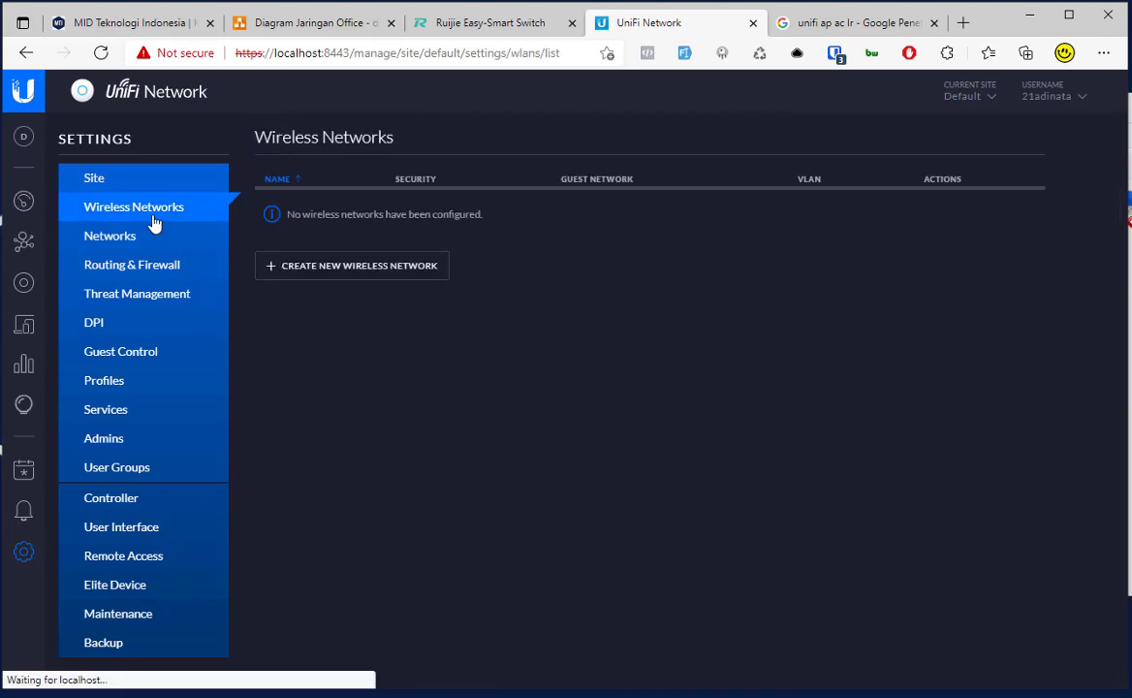
pyautogui.click(152, 238)
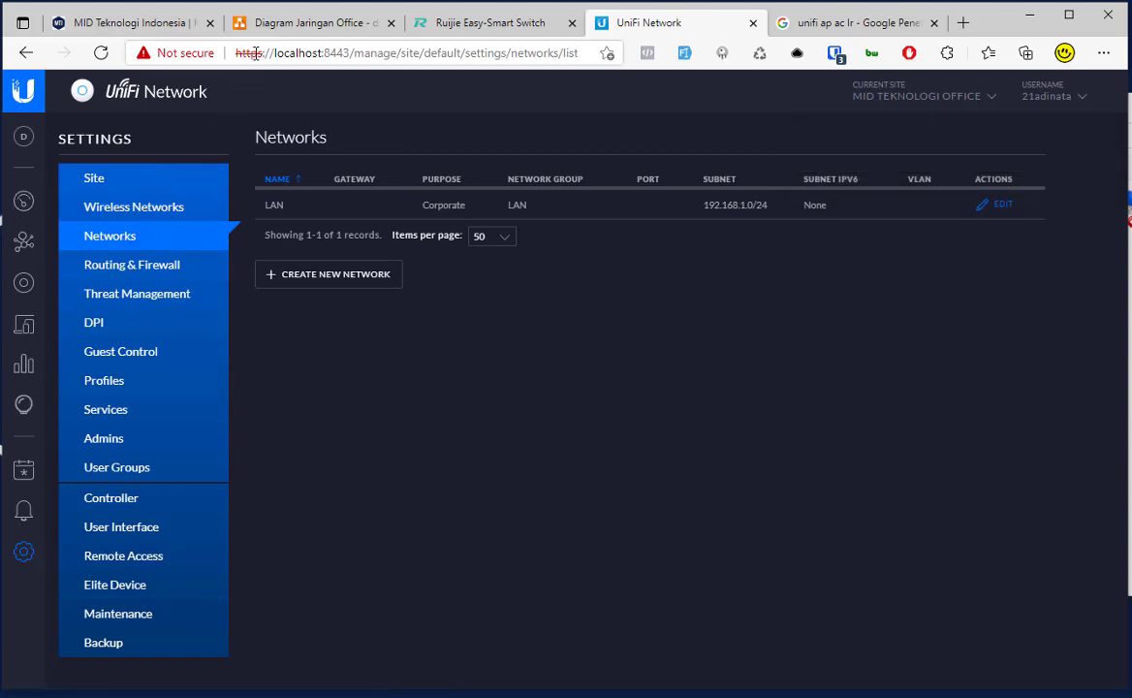
pyautogui.click(301, 22)
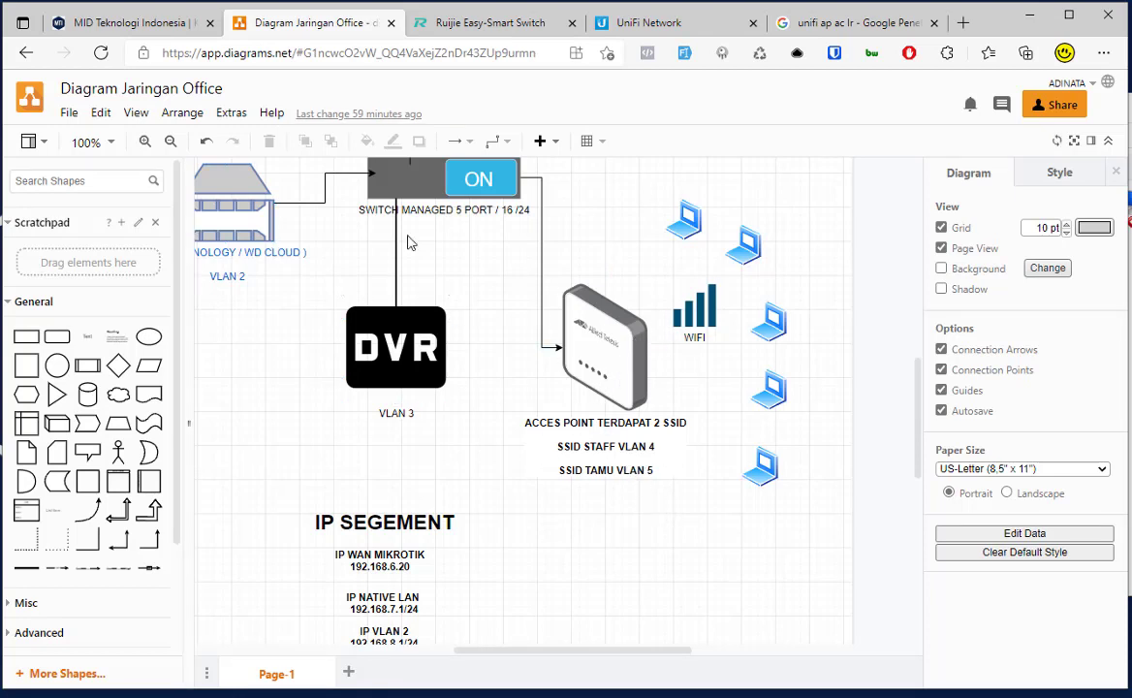
# Step: Look up the VLAN 4 UTK STAFF and VLAN 5 UTK GUEST IP segments, then return to UniFi
pyautogui.scroll(-3, 650, 439)
pyautogui.scroll(-3, 650, 438)
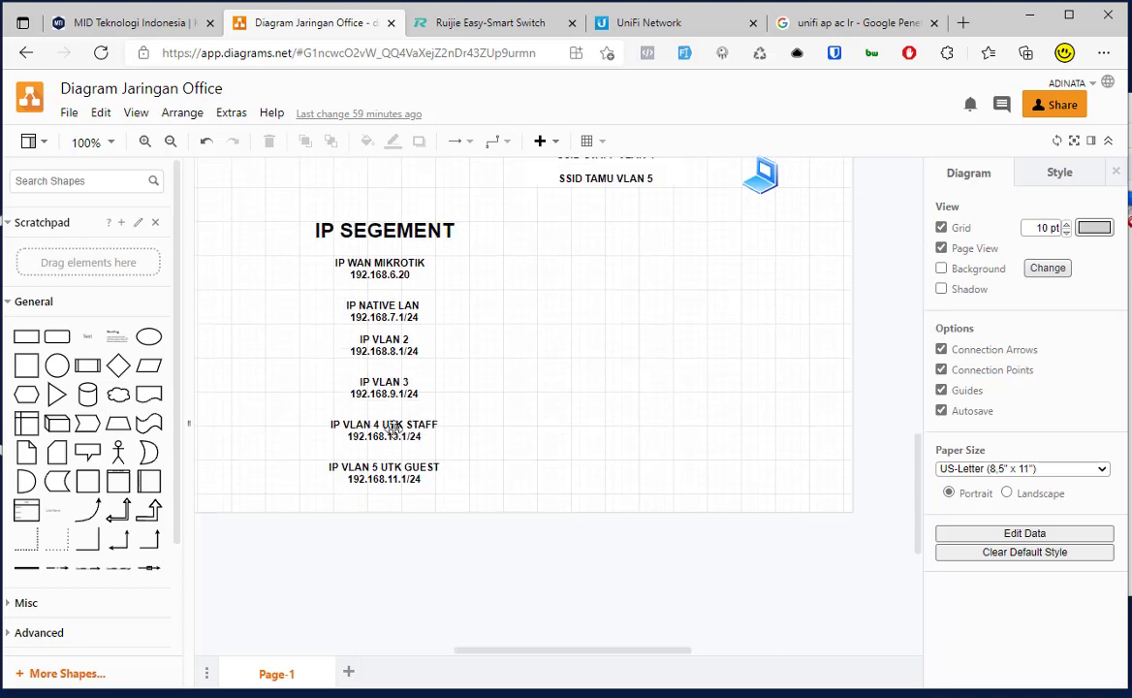
pyautogui.scroll(4, 582, 378)
pyautogui.scroll(-3, 599, 397)
pyautogui.click(340, 500)
pyautogui.click(412, 552)
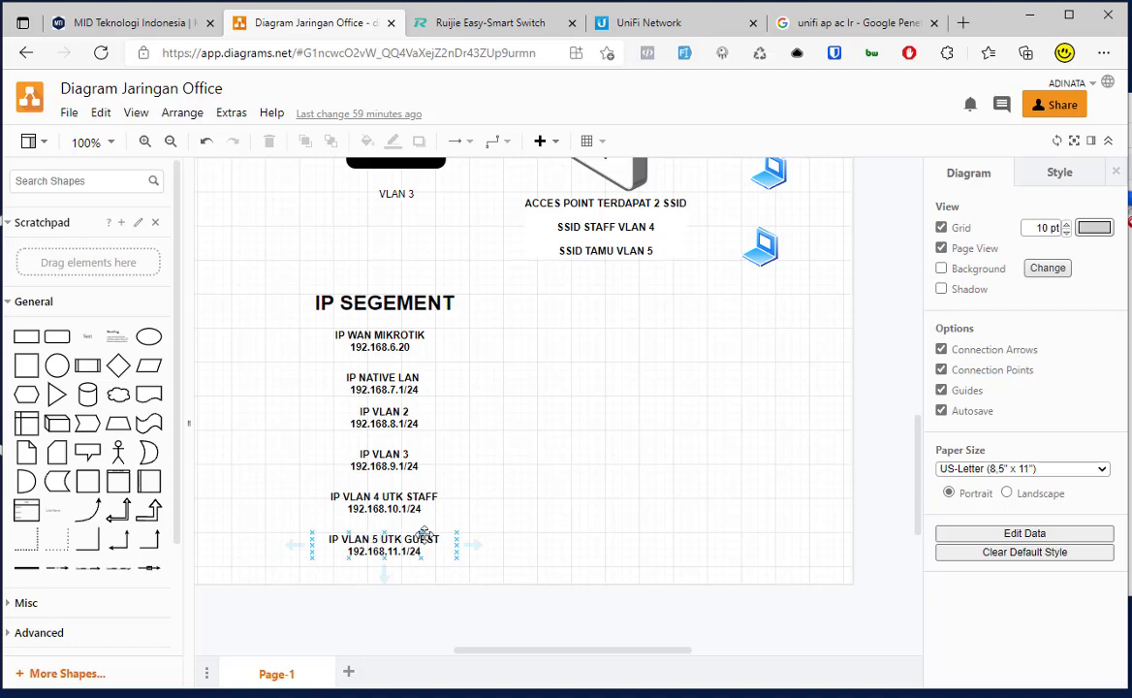
pyautogui.click(426, 248)
pyautogui.click(634, 21)
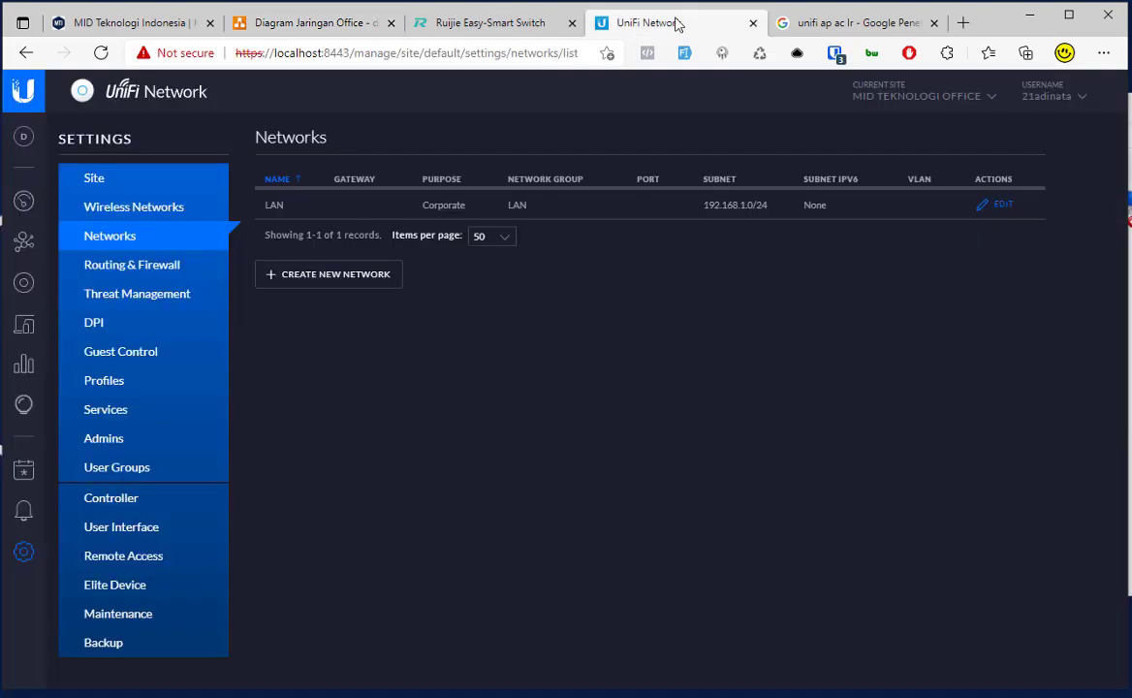
# Step: Create the VLAN Only network VLAN4-STAFF with VLAN ID 4
pyautogui.click(339, 280)
pyautogui.click(540, 212)
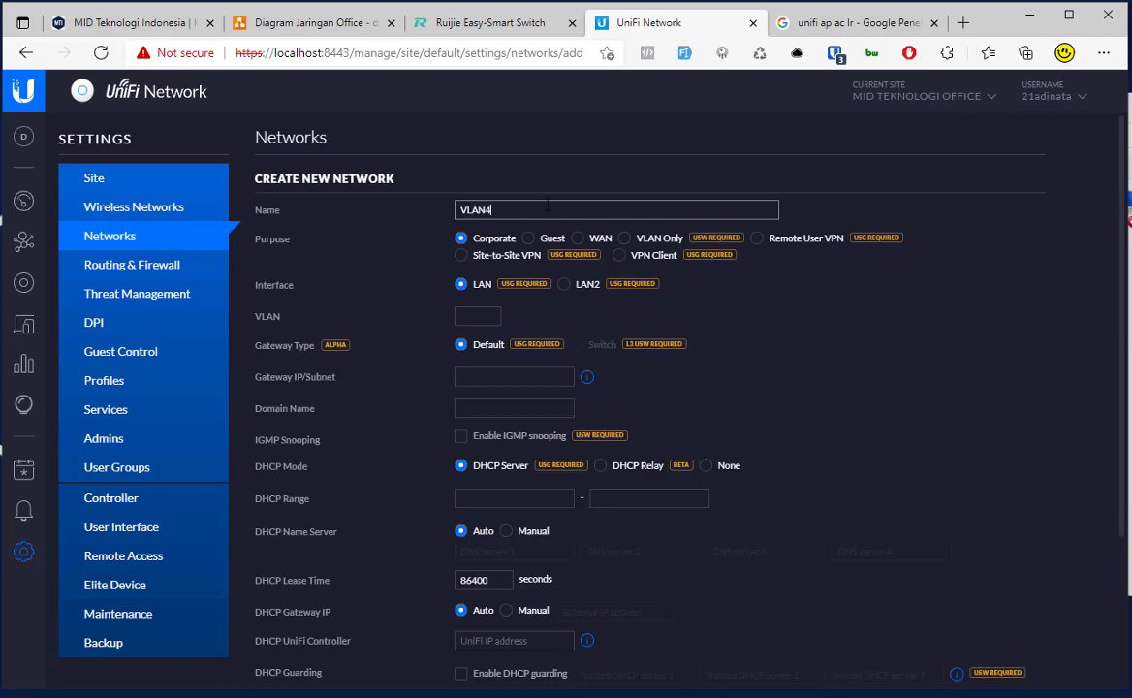
pyautogui.click(639, 242)
pyautogui.click(529, 213)
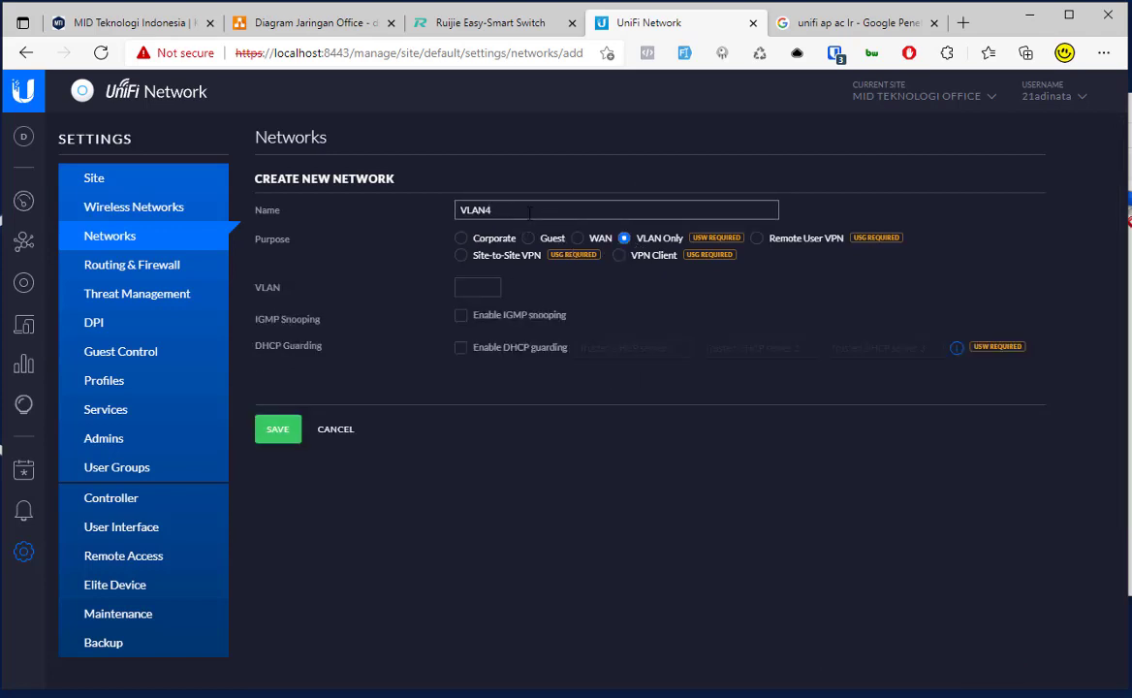
pyautogui.click(483, 288)
pyautogui.click(339, 492)
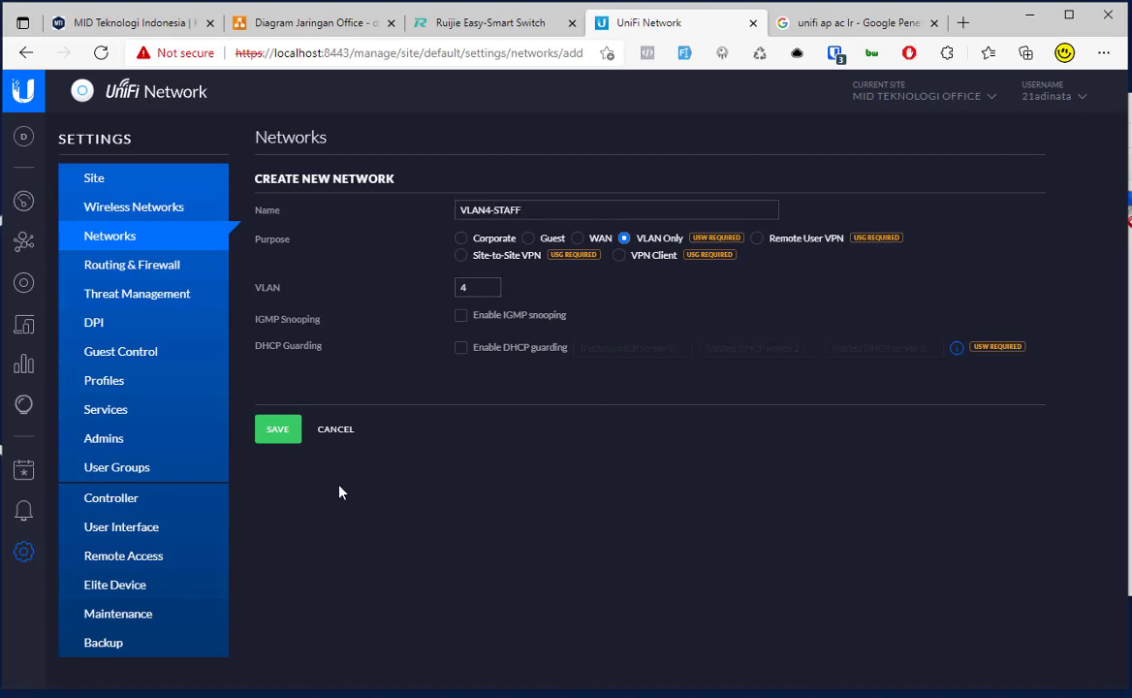
pyautogui.click(271, 432)
# Step: Create the VLAN Only network VLAN5-TAMU with VLAN ID 5 and review both new entries
pyautogui.click(306, 313)
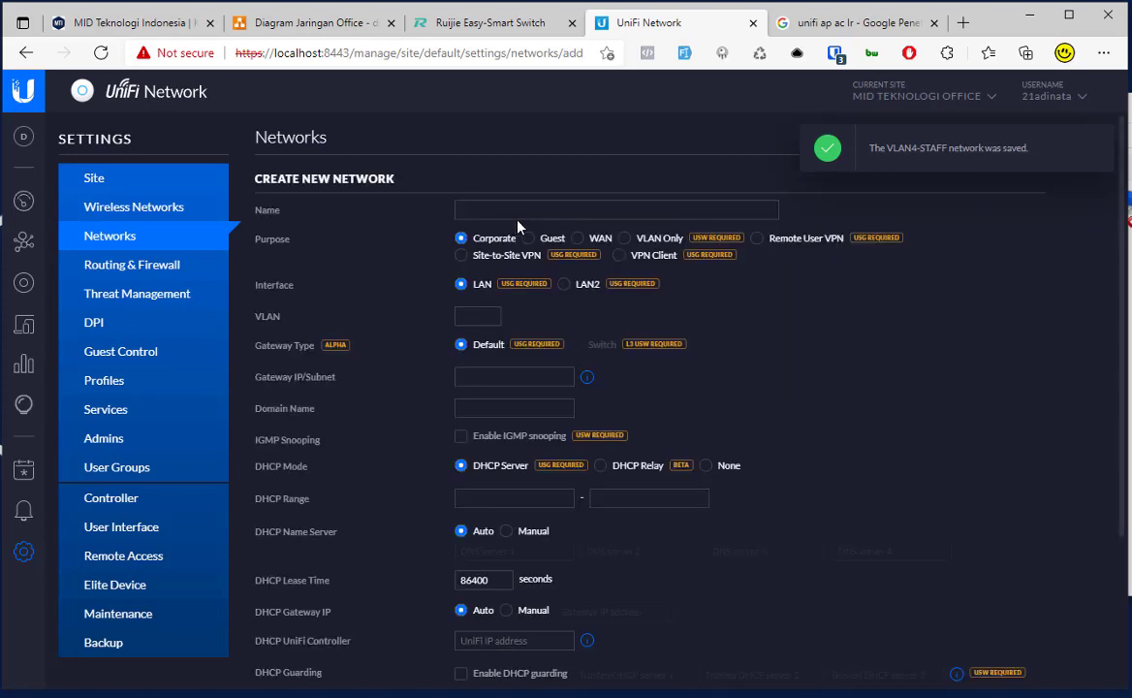
pyautogui.click(626, 238)
pyautogui.click(587, 212)
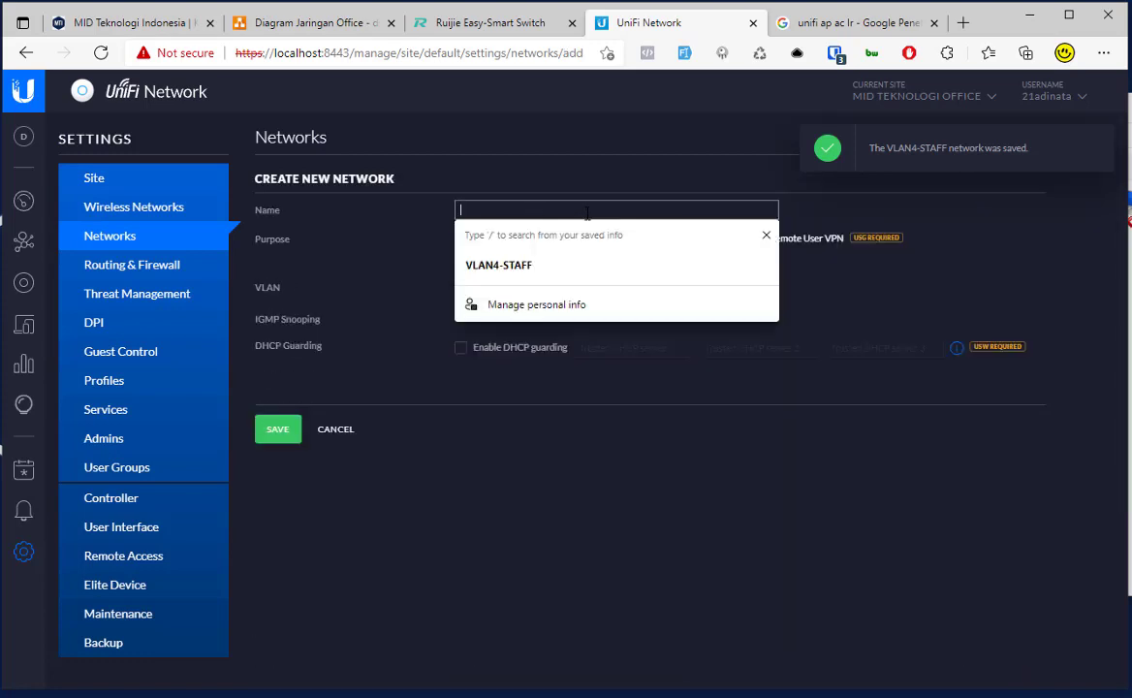
pyautogui.write('VLAN5-TAMU')
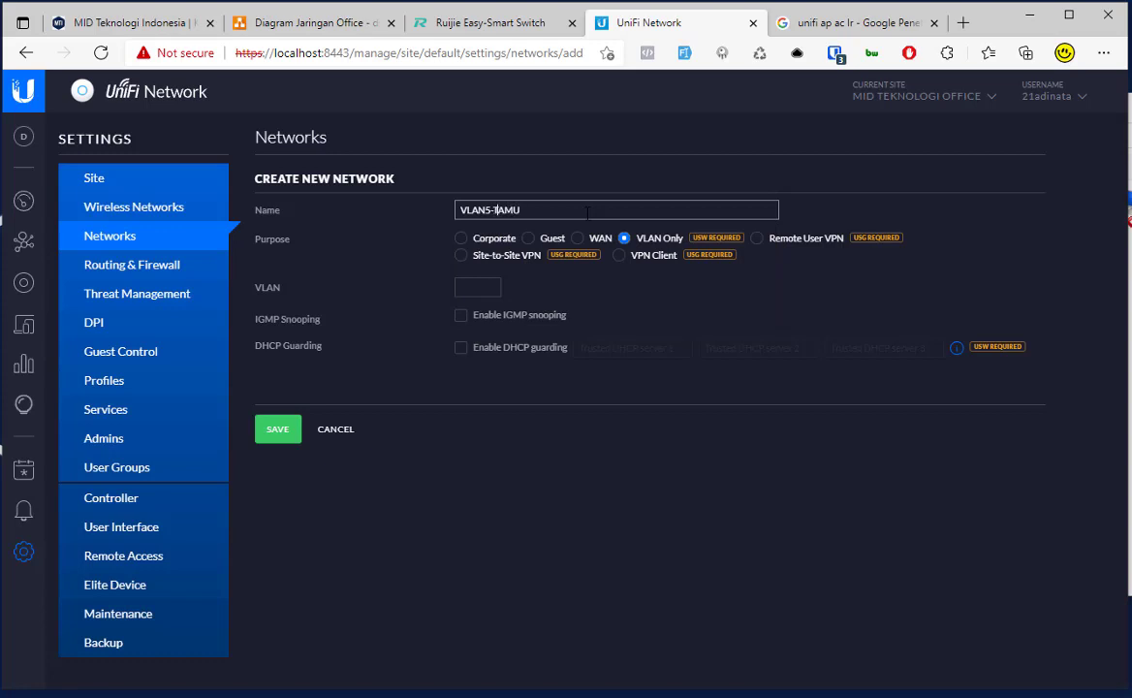
pyautogui.click(480, 287)
pyautogui.click(341, 470)
pyautogui.click(271, 429)
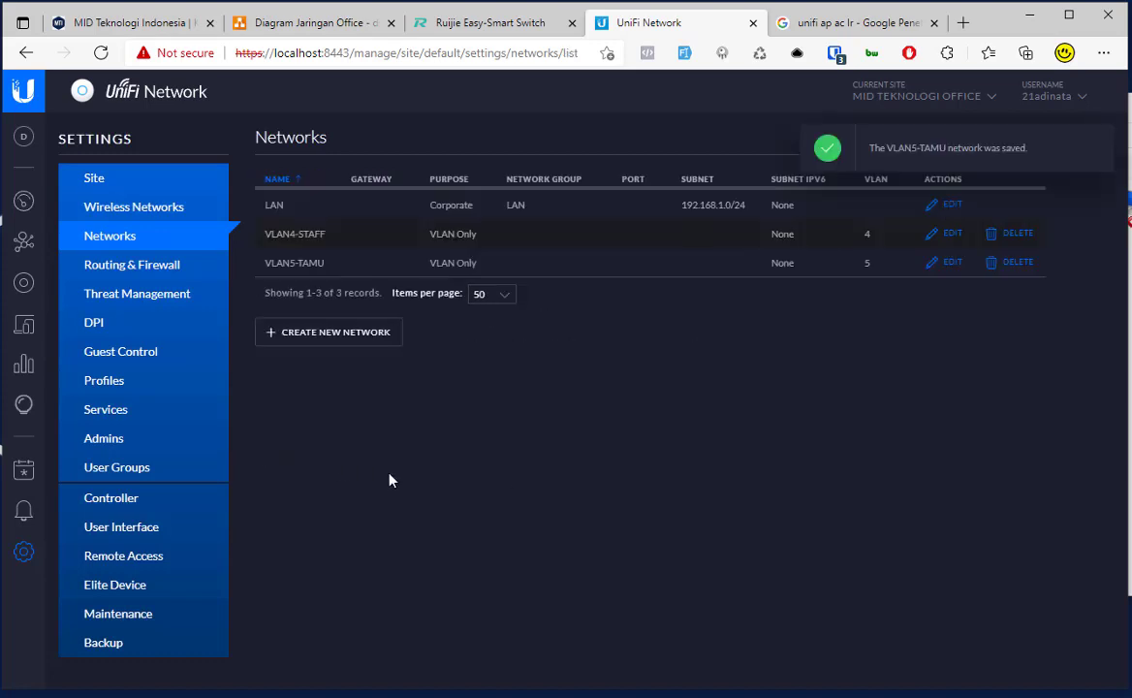
pyautogui.moveTo(265, 234); pyautogui.dragTo(323, 263)
pyautogui.moveTo(270, 234); pyautogui.dragTo(799, 263)
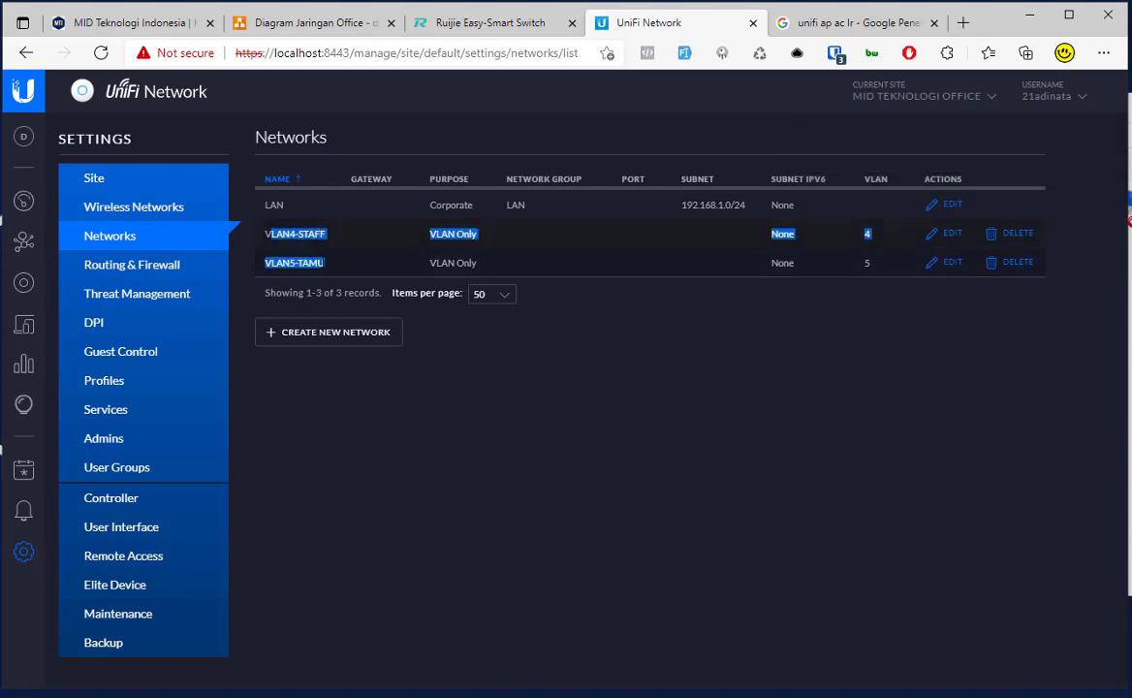
pyautogui.click(318, 252)
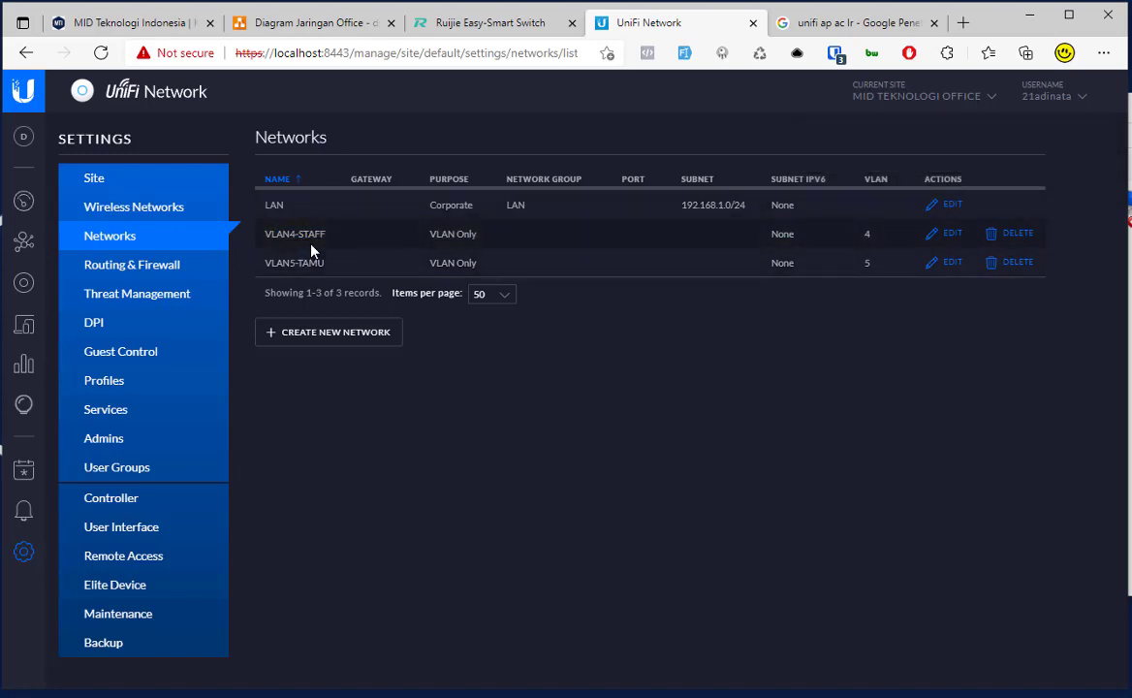
# Step: Start a new open wireless network named STAFF and assign it to VLAN4-STAFF
pyautogui.click(128, 209)
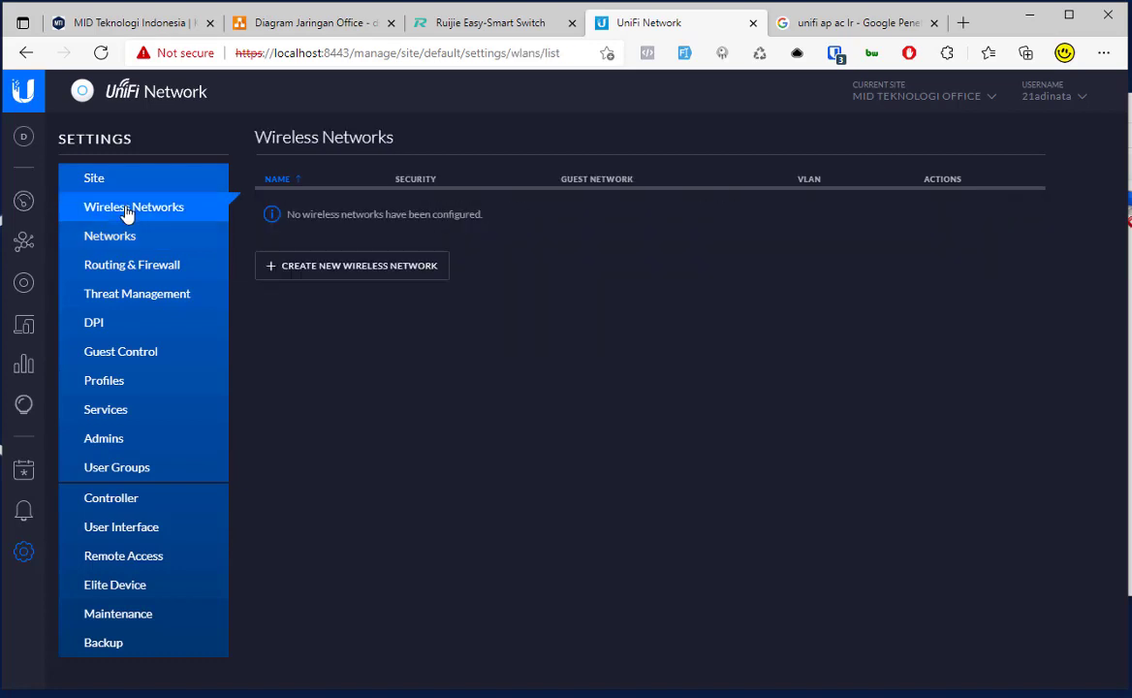
pyautogui.click(325, 271)
pyautogui.click(509, 209)
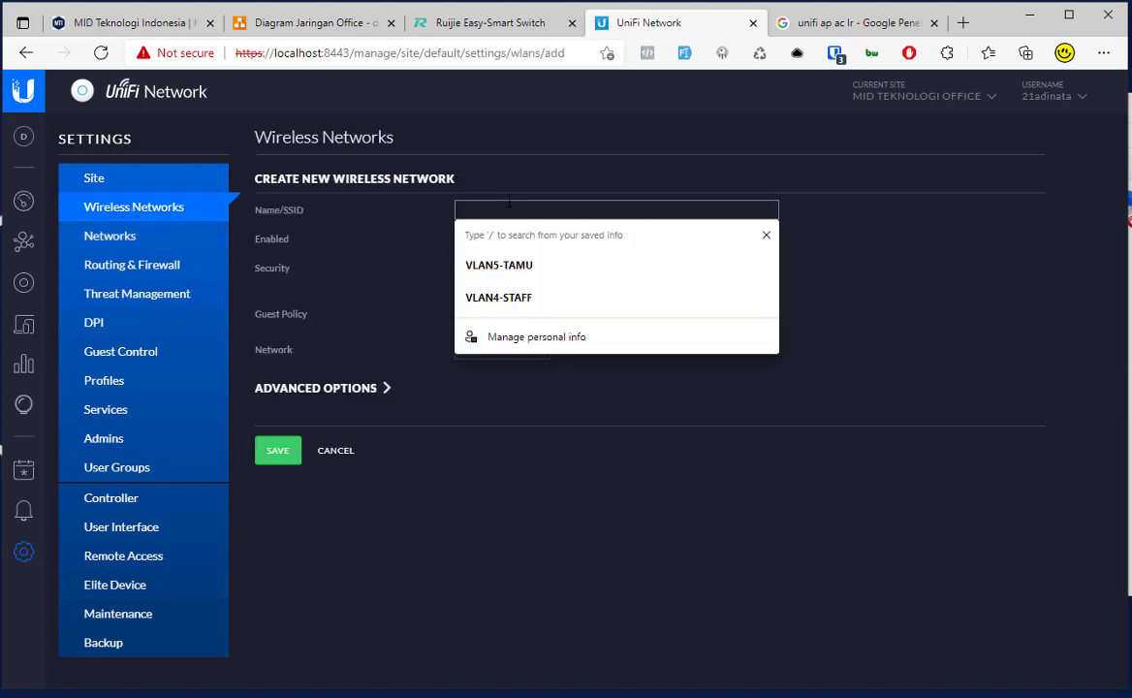
pyautogui.write('STAFF')
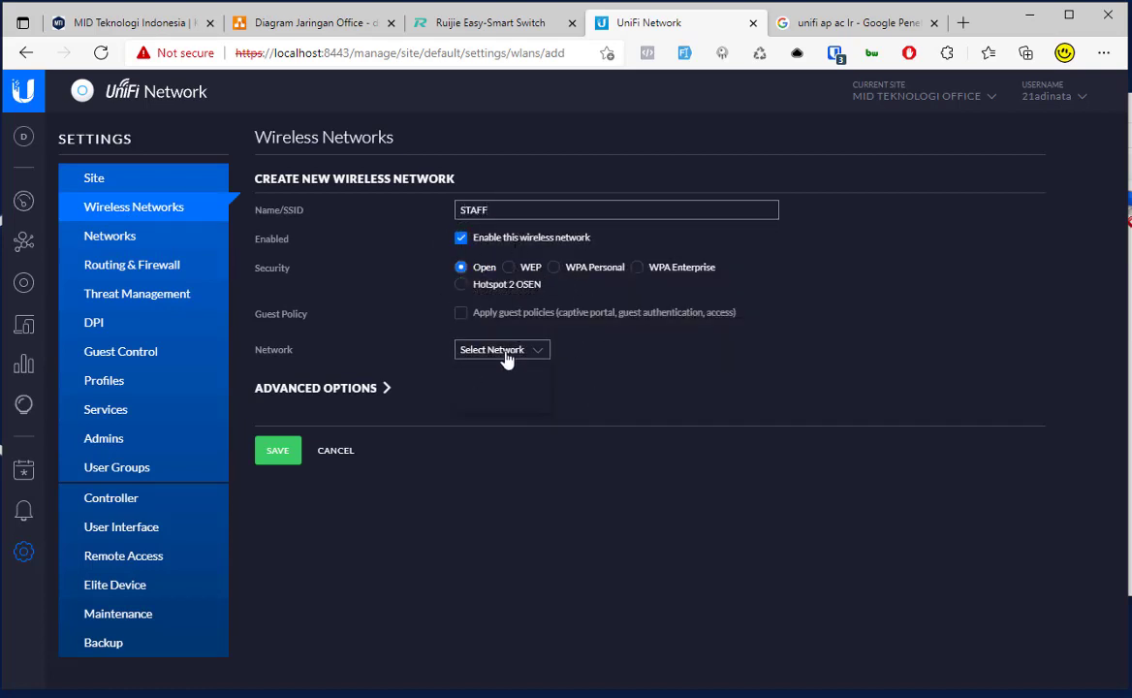
pyautogui.click(502, 350)
pyautogui.click(490, 392)
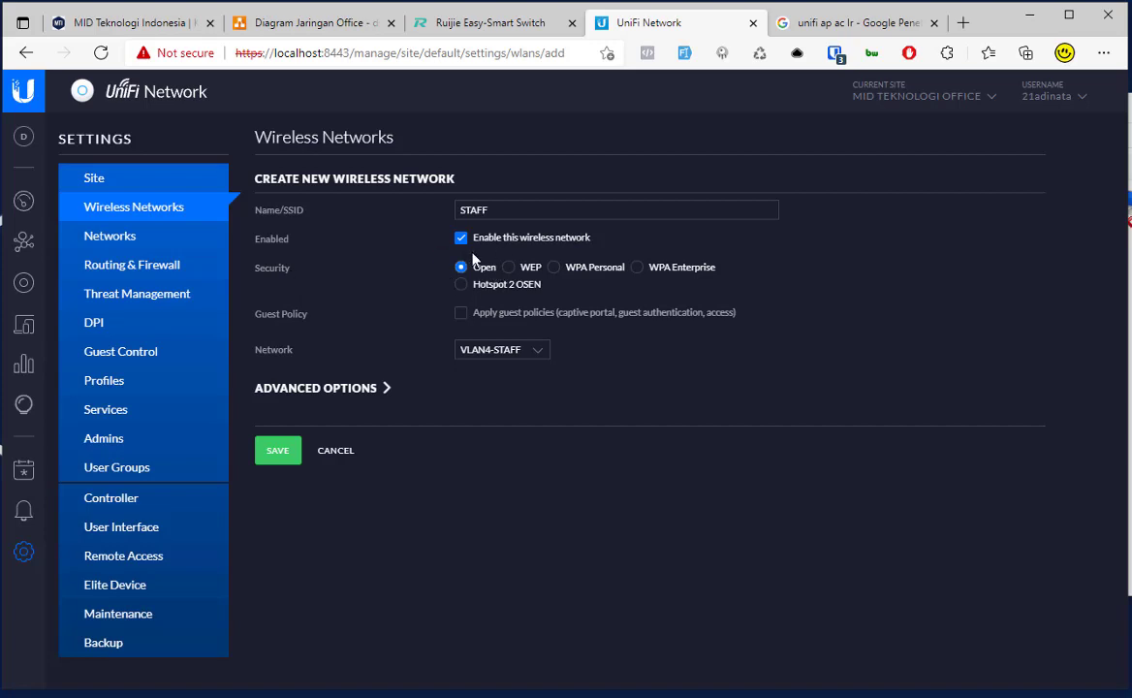
pyautogui.click(495, 347)
pyautogui.click(501, 208)
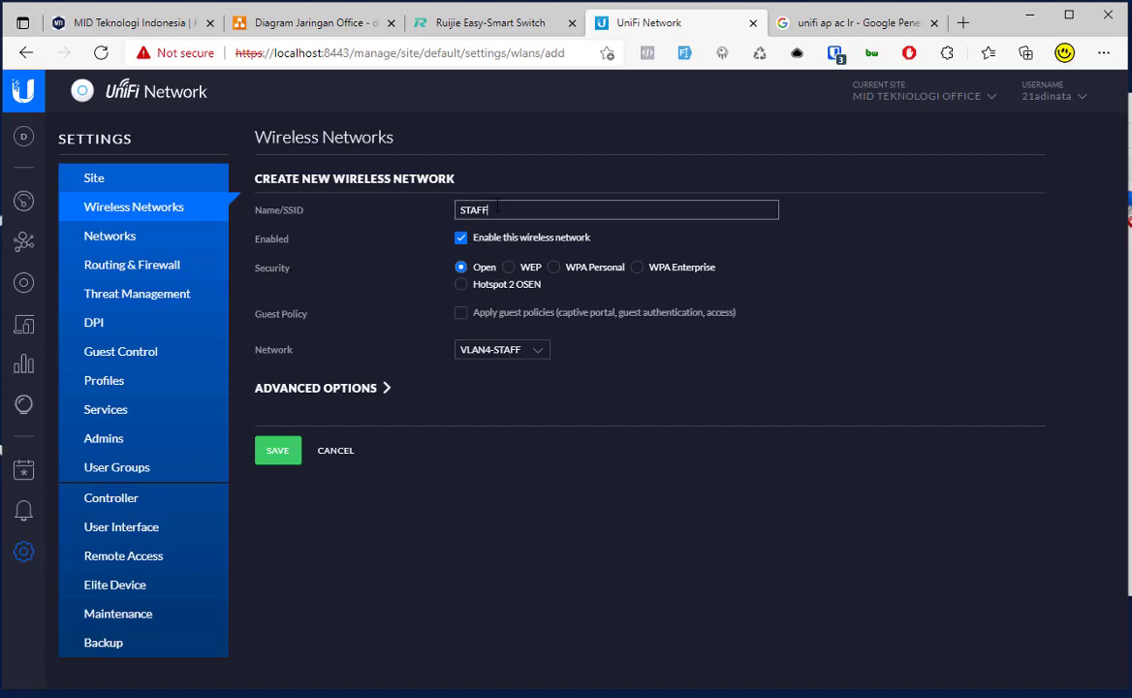
pyautogui.click(519, 350)
pyautogui.click(521, 353)
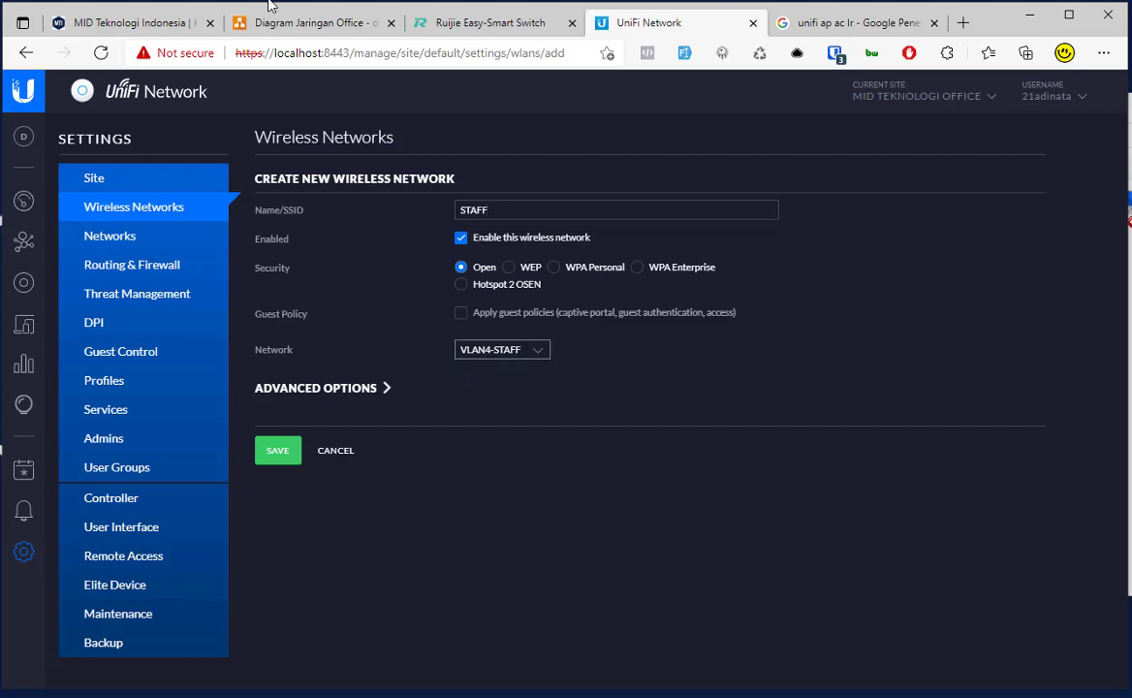
# Step: Close the Ruijie and Google tabs, zoom to 125%, and save STAFF on VLAN4-STAFF
pyautogui.click(266, 22)
pyautogui.scroll(3, 810, 373)
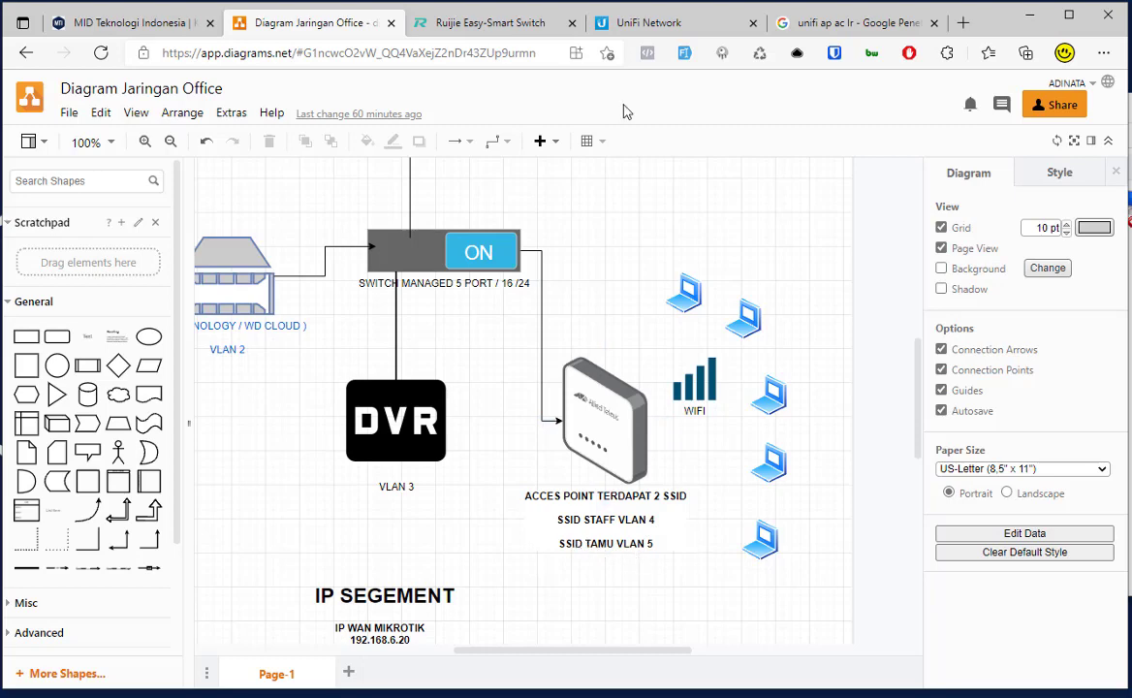
pyautogui.click(635, 23)
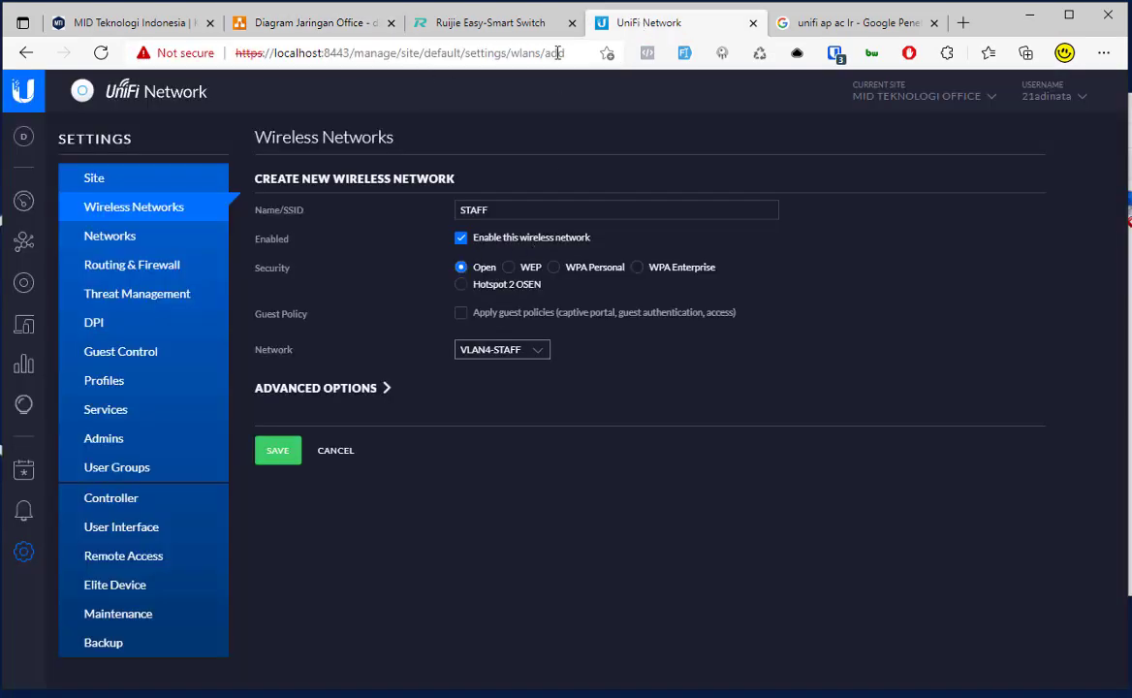
pyautogui.click(572, 22)
pyautogui.click(753, 23)
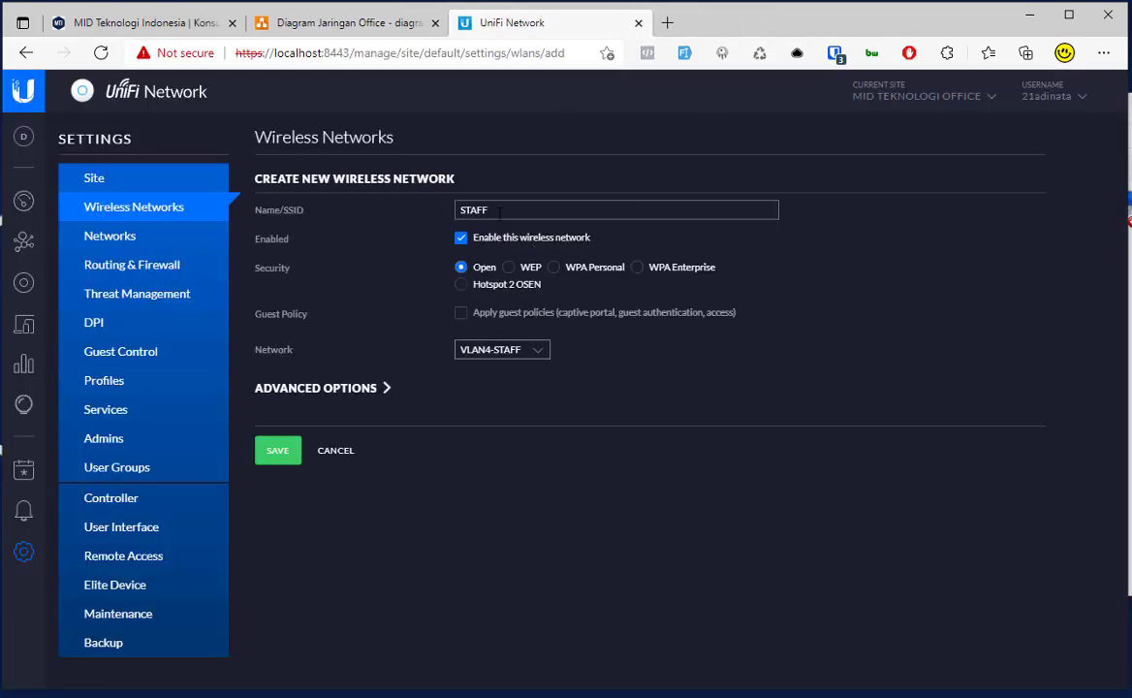
pyautogui.hotkey('ctrl', '+')
pyautogui.hotkey('ctrl', '+')
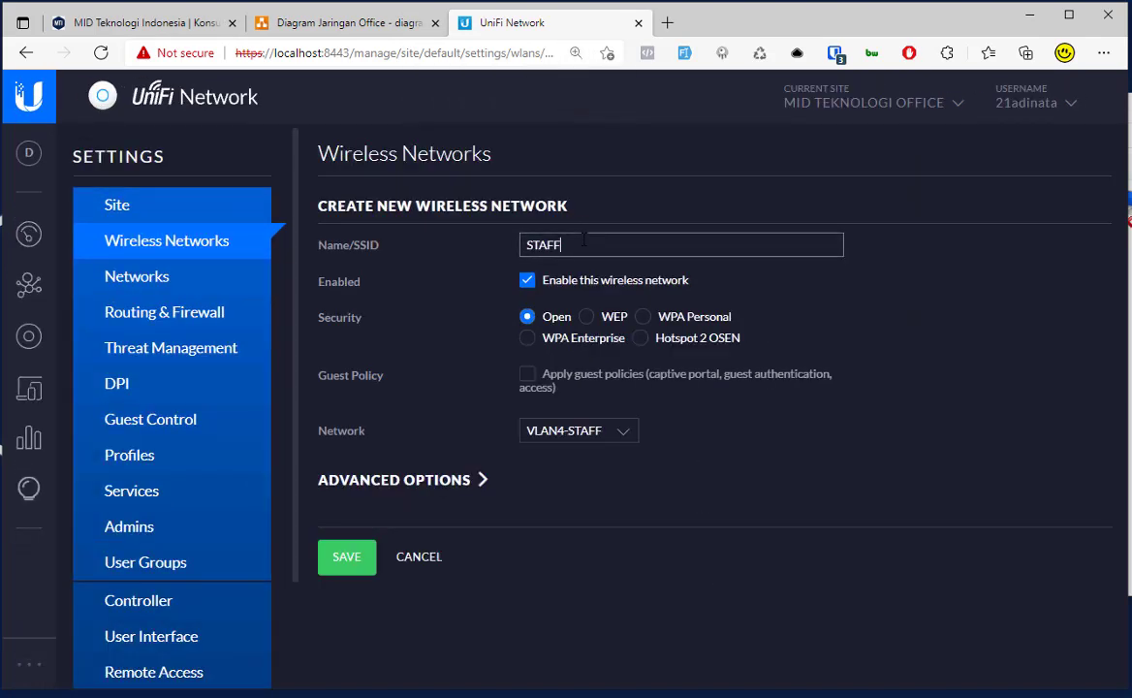
pyautogui.click(591, 430)
pyautogui.click(562, 479)
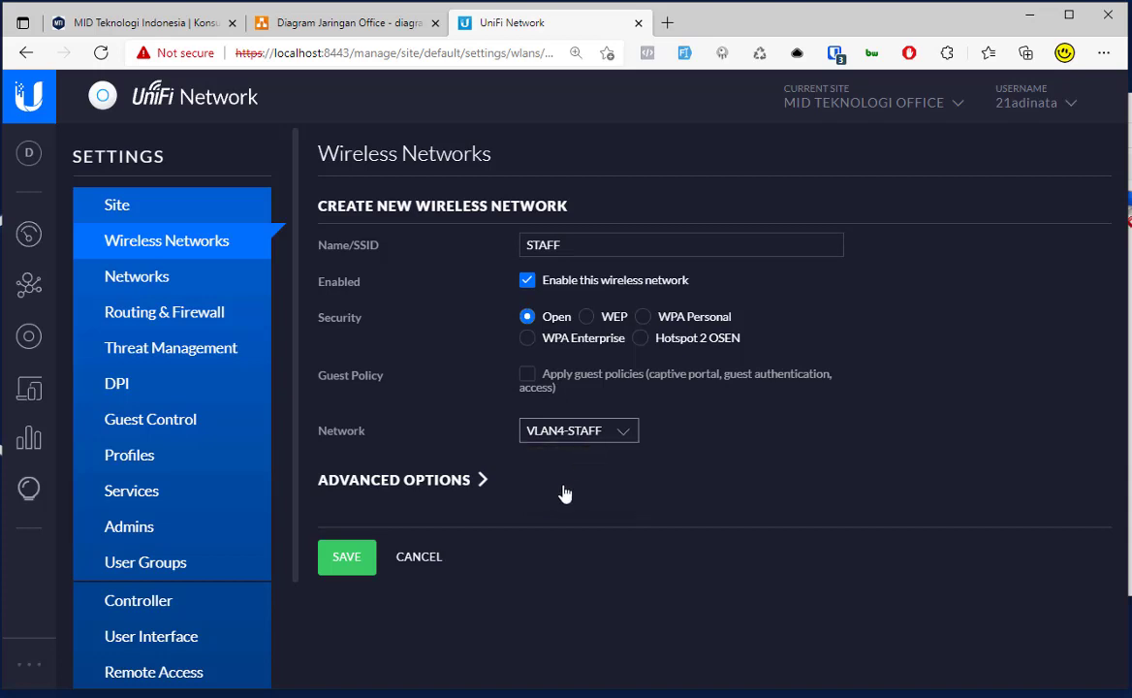
pyautogui.click(357, 560)
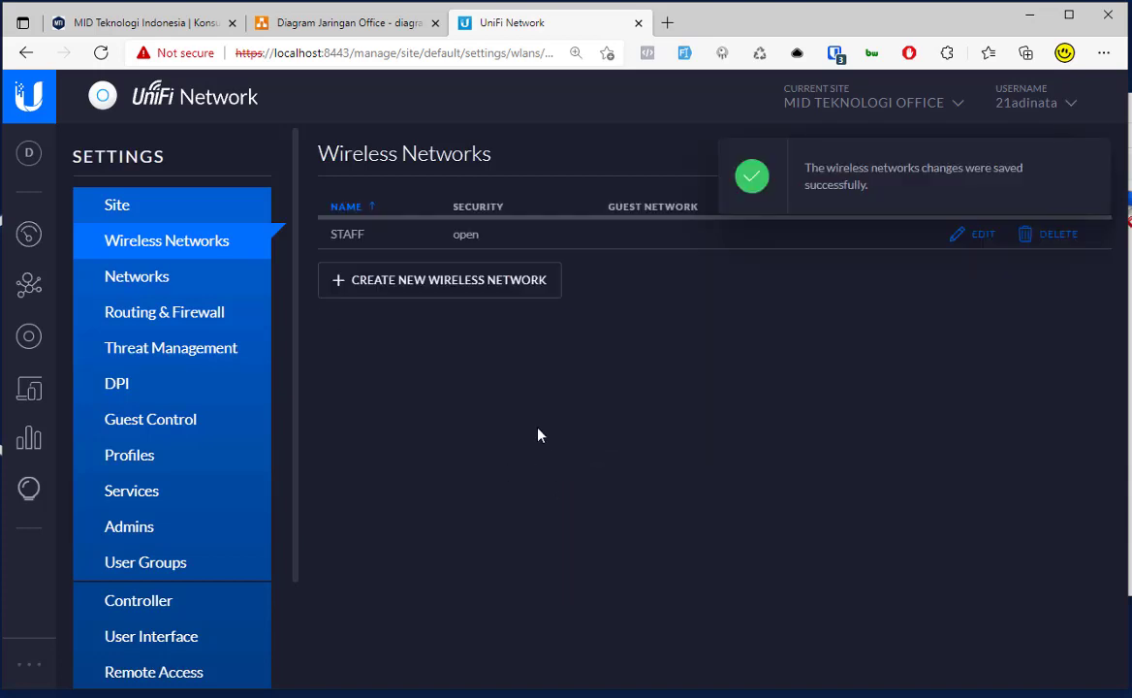
# Step: Save an open TAMU wireless network on VLAN5-TAMU, then go to the site Dashboard
pyautogui.click(433, 291)
pyautogui.click(561, 247)
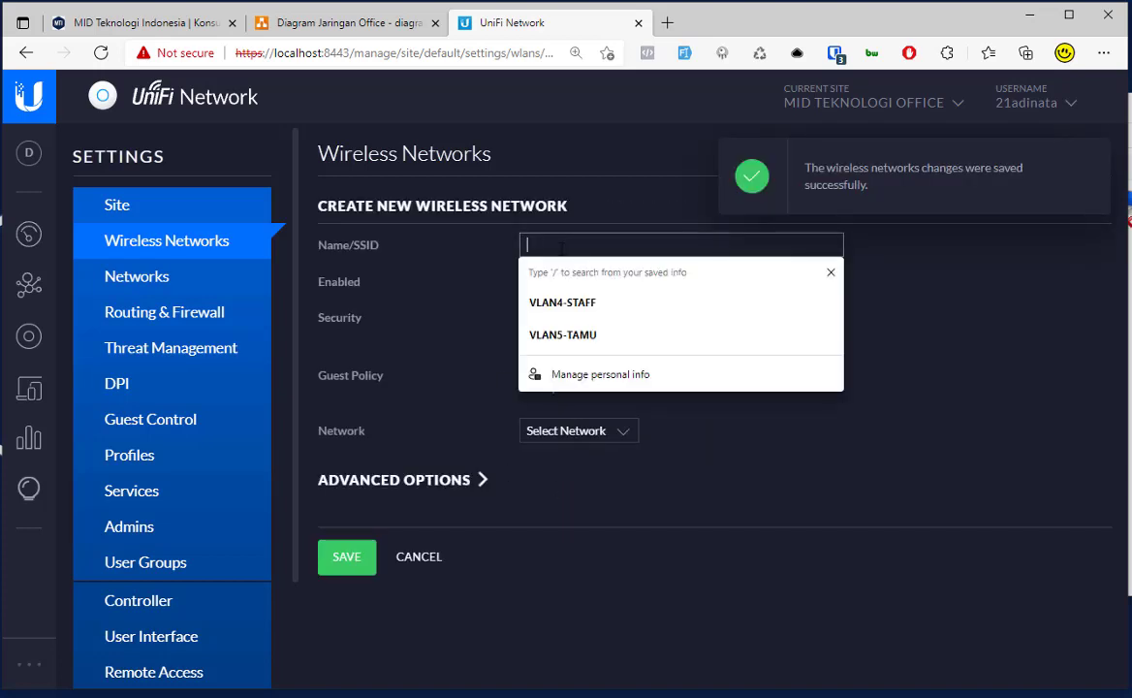
pyautogui.write('TAMU')
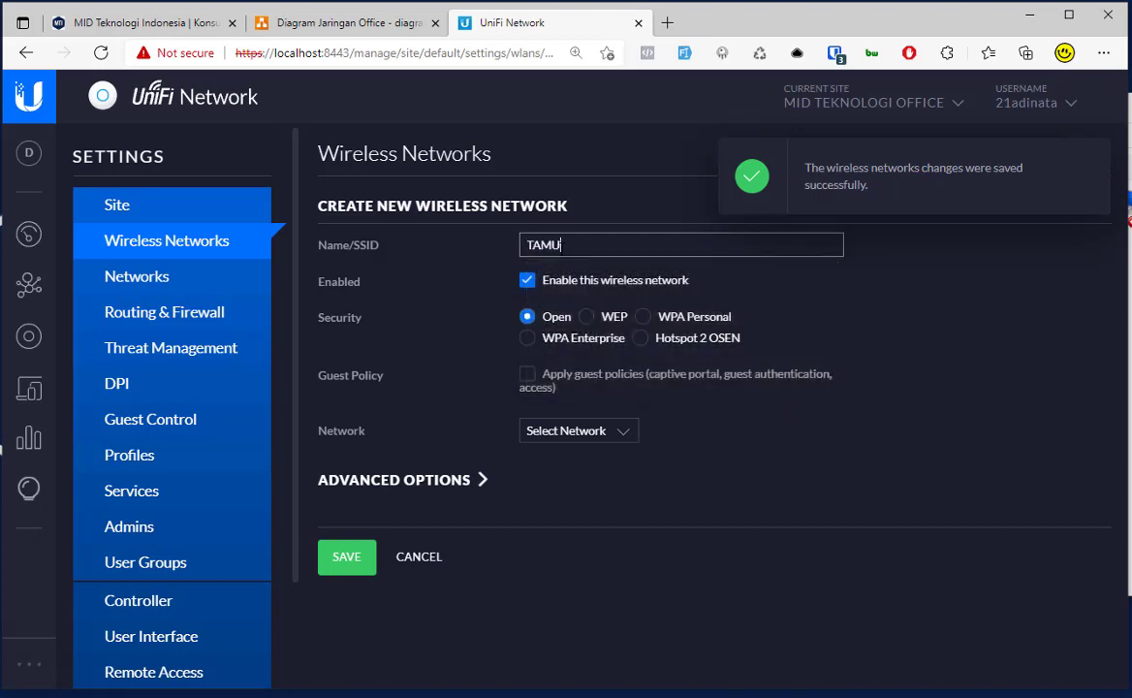
pyautogui.click(585, 431)
pyautogui.click(607, 495)
pyautogui.click(333, 559)
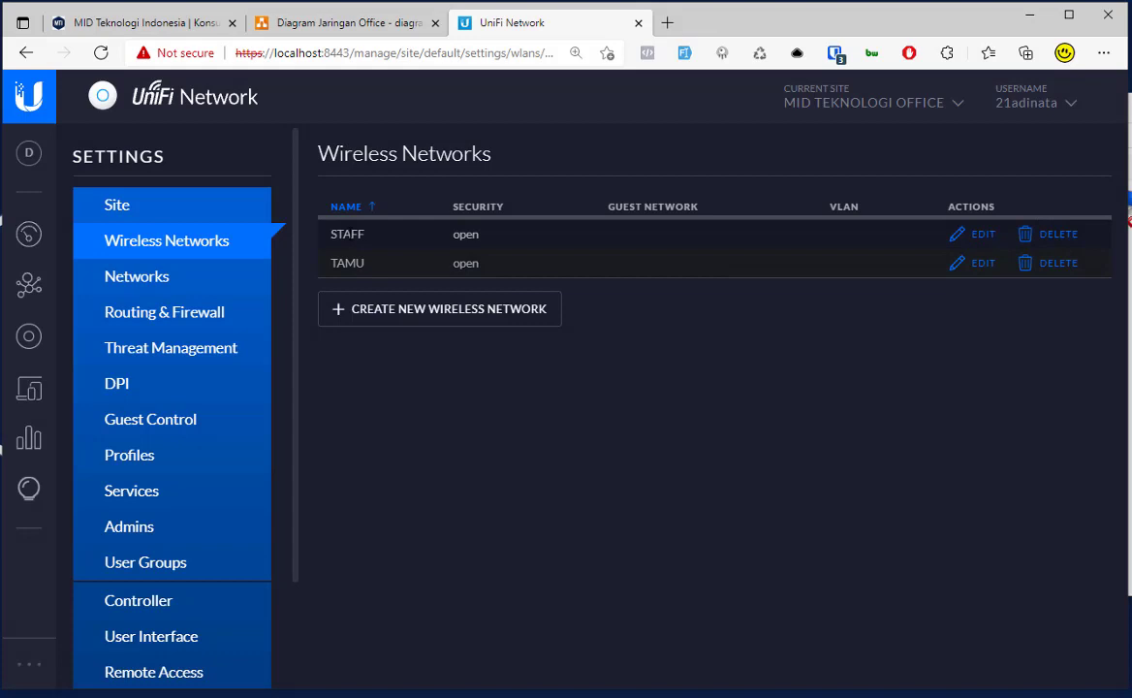
pyautogui.moveTo(371, 263); pyautogui.dragTo(331, 233)
pyautogui.click(21, 236)
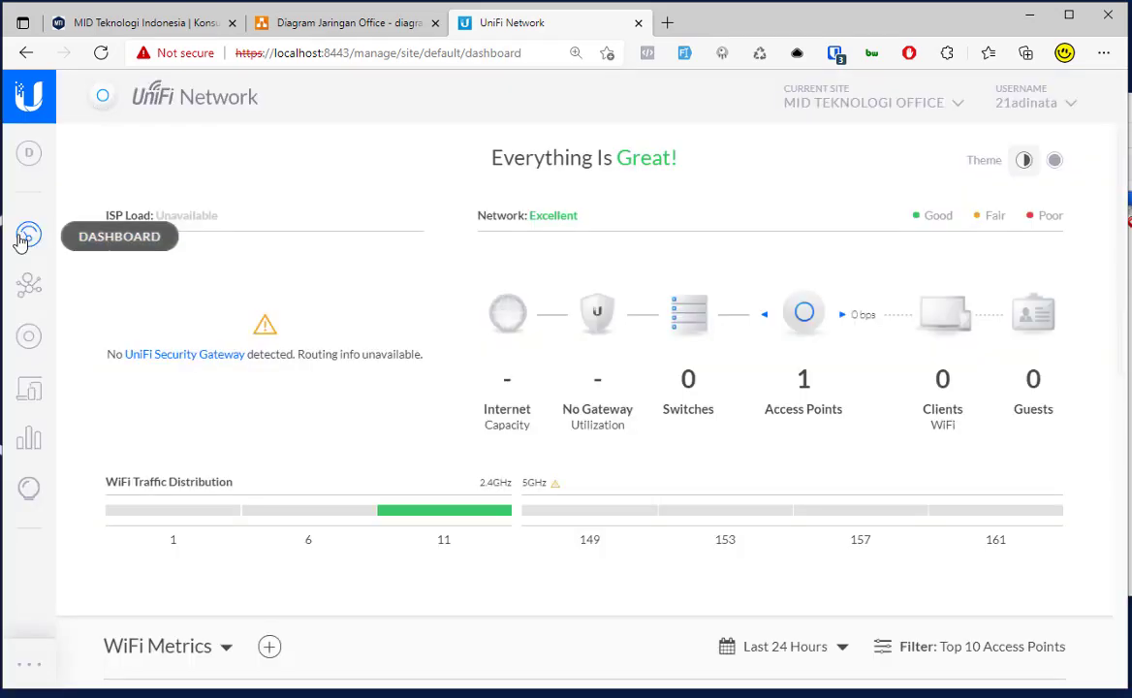
# Step: Open the UAP-AC-LR access point's details and check STAFF in the laptop's Wi-Fi list
pyautogui.click(30, 344)
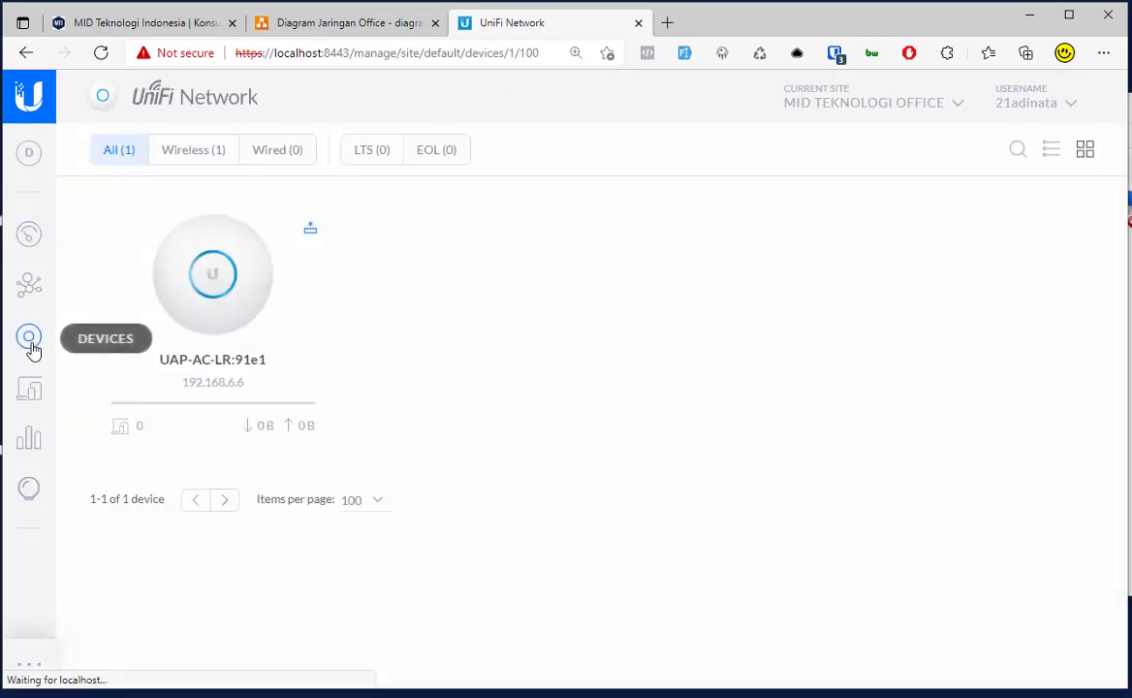
pyautogui.click(204, 302)
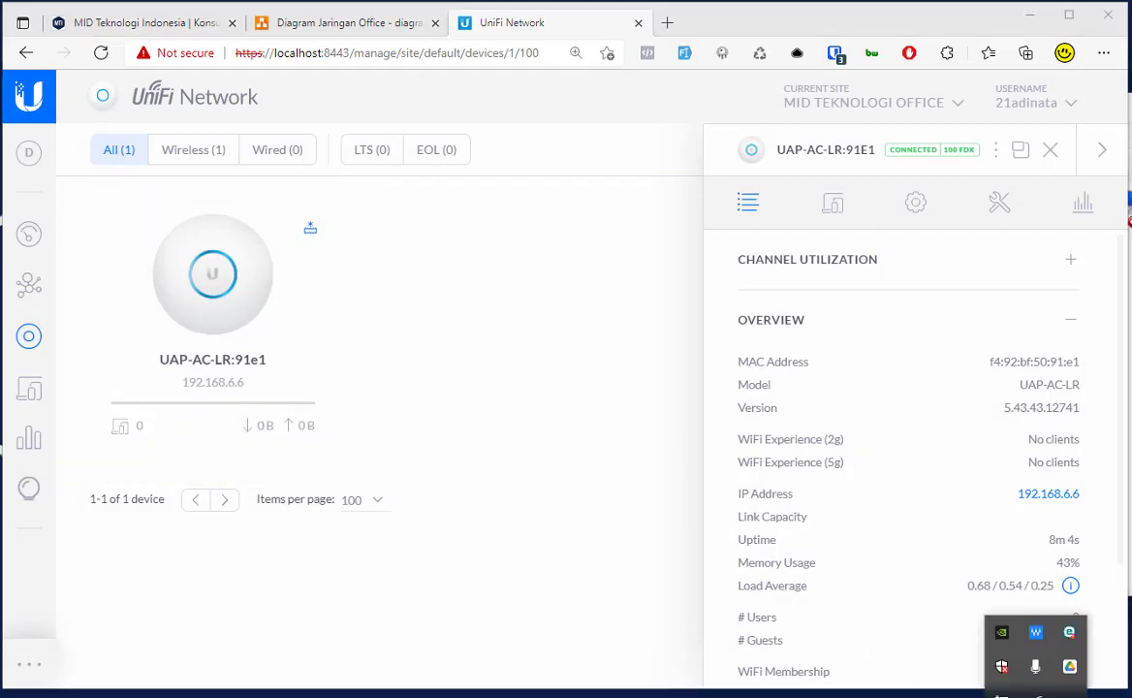
pyautogui.click(1027, 635)
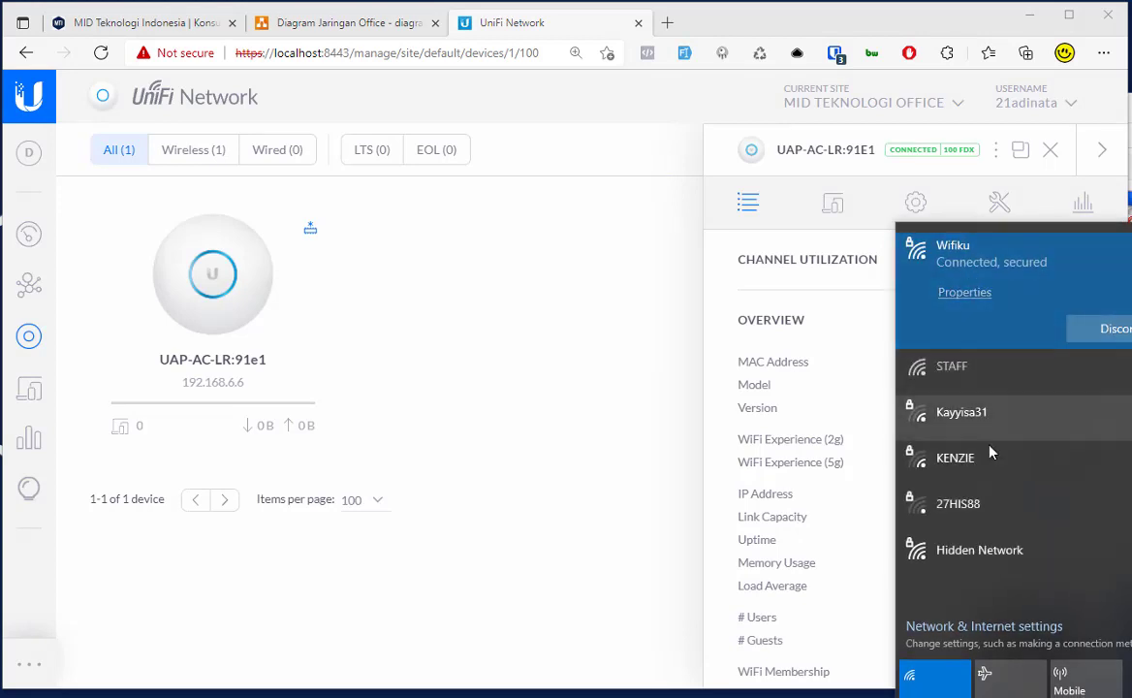
pyautogui.click(999, 371)
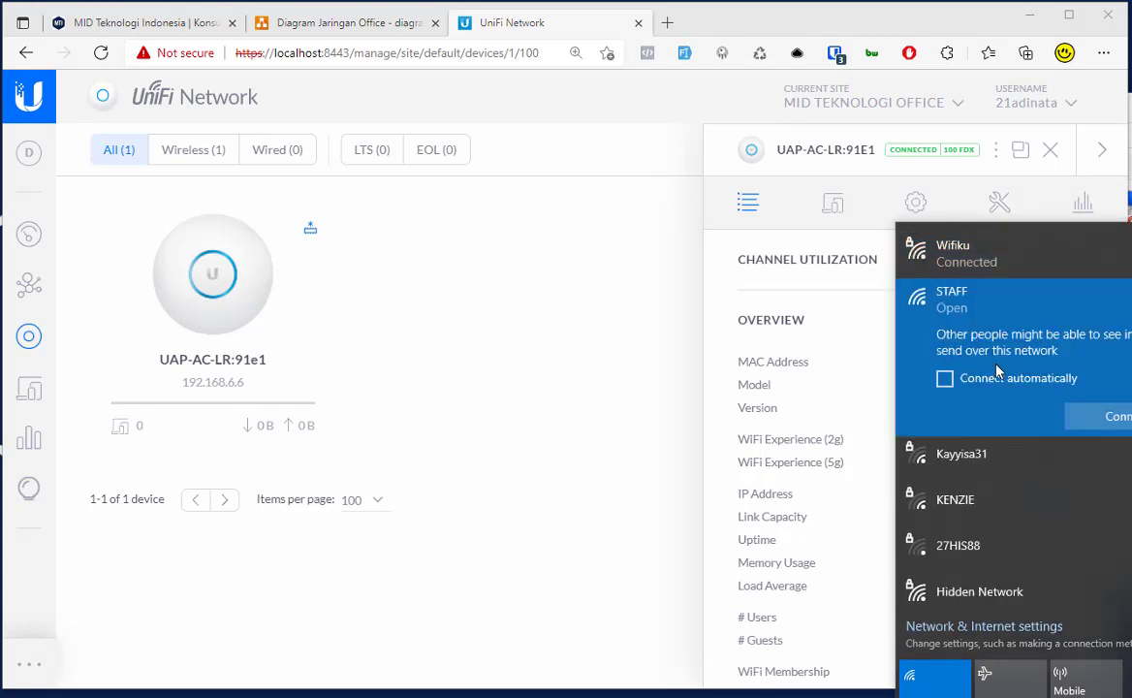
pyautogui.click(931, 256)
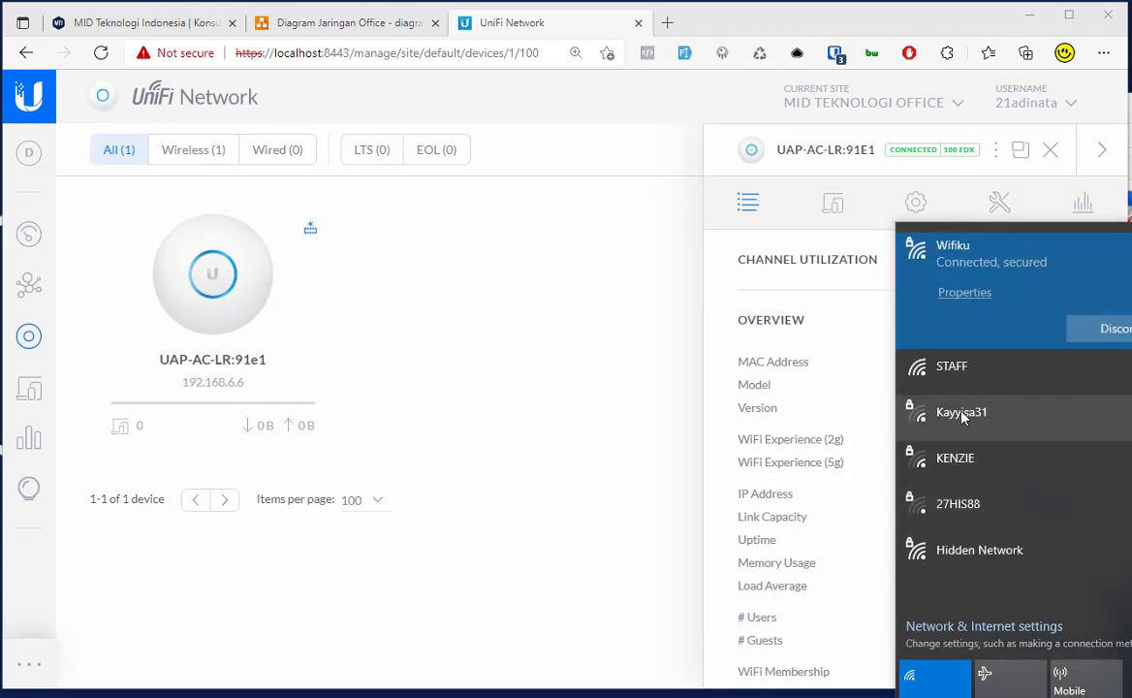
pyautogui.click(582, 337)
# Step: Disconnect the laptop from Wifiku and try connecting it to STAFF
pyautogui.click(1040, 690)
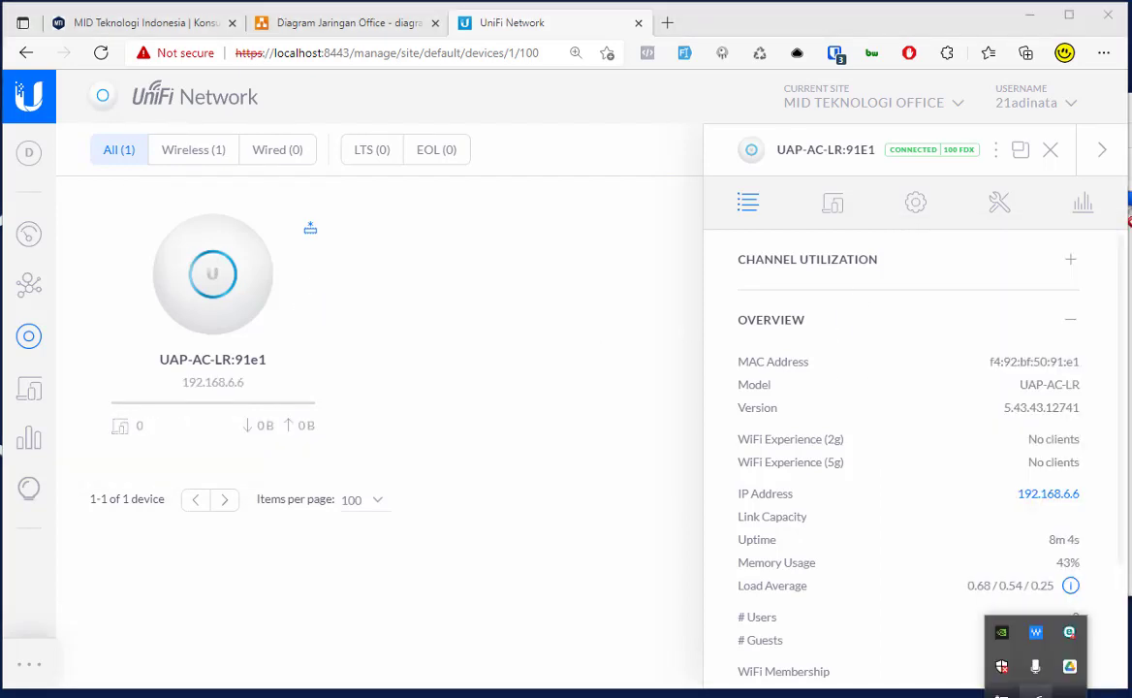
pyautogui.click(1066, 692)
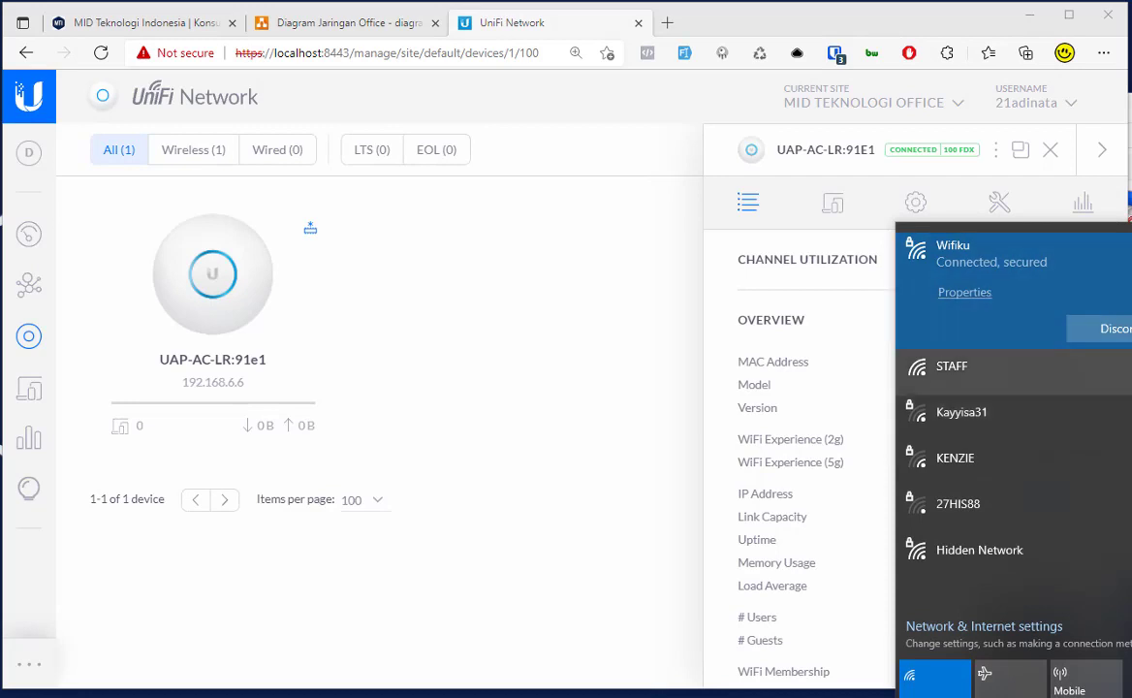
pyautogui.click(1105, 329)
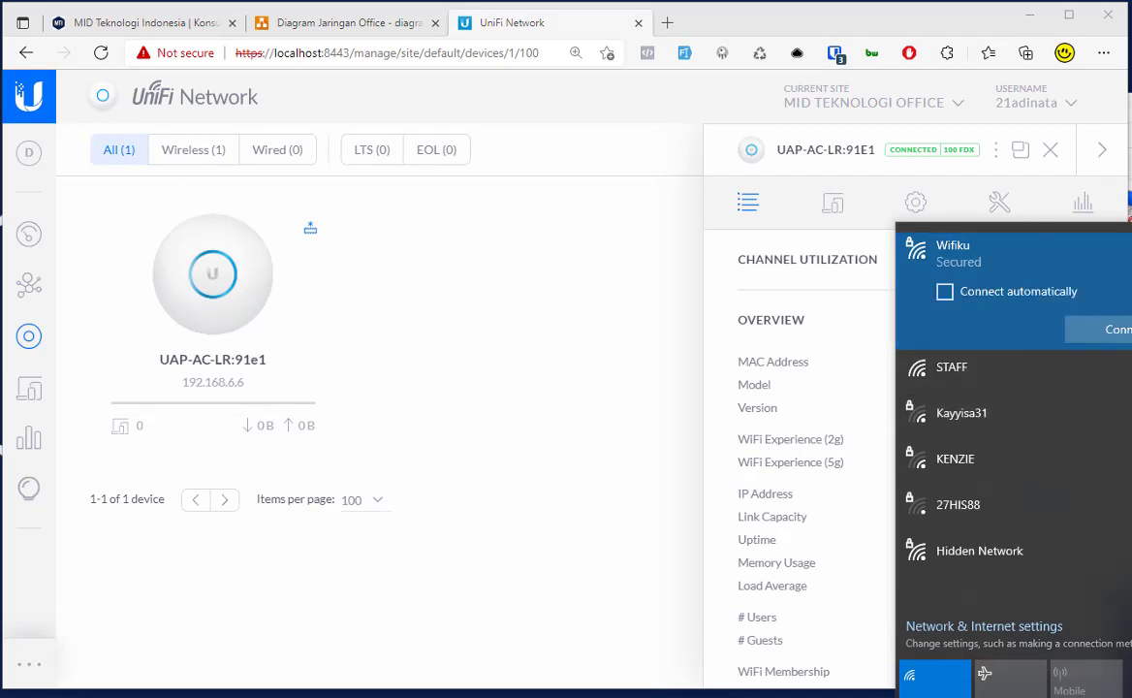
pyautogui.click(808, 541)
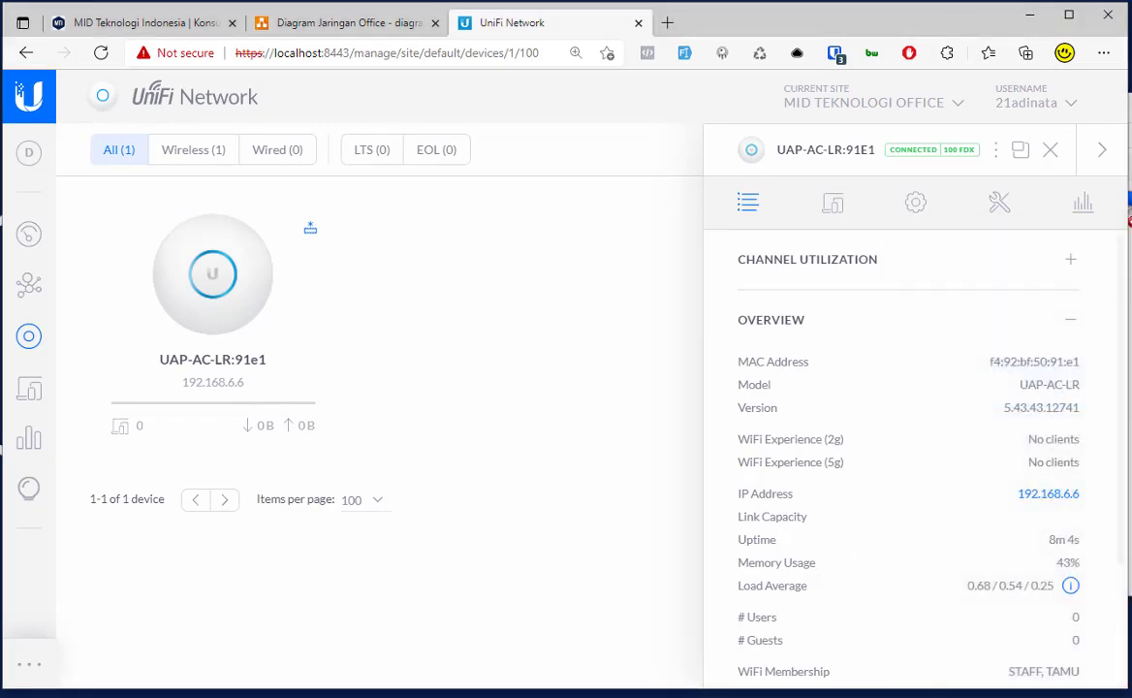
pyautogui.click(1008, 660)
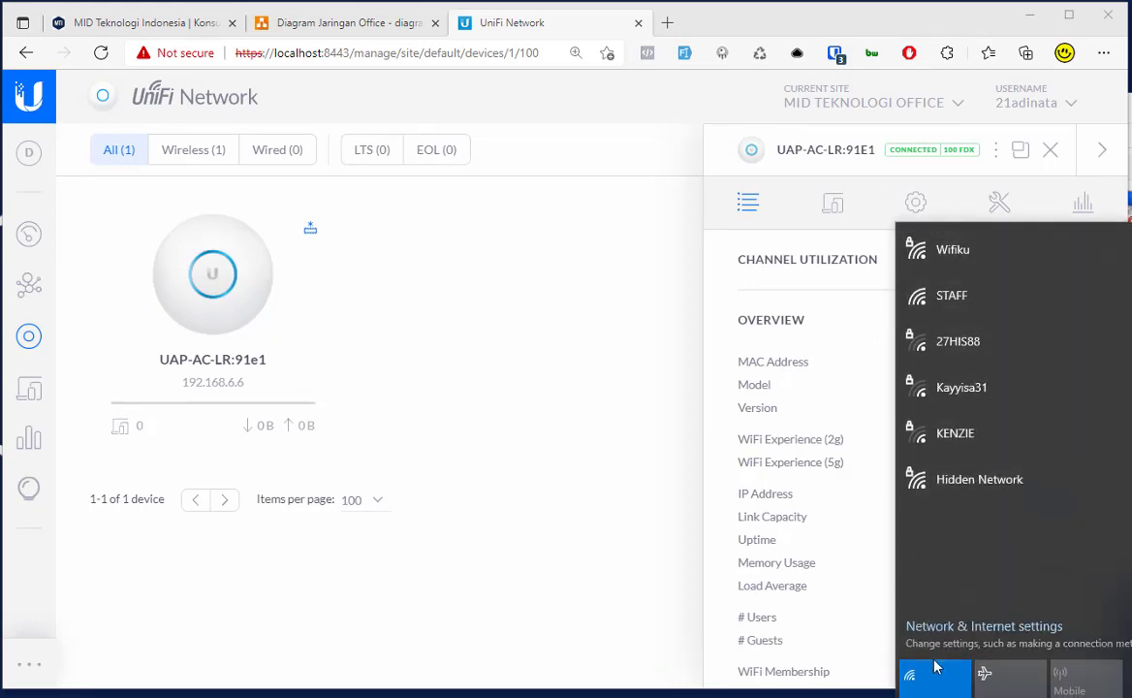
pyautogui.click(966, 248)
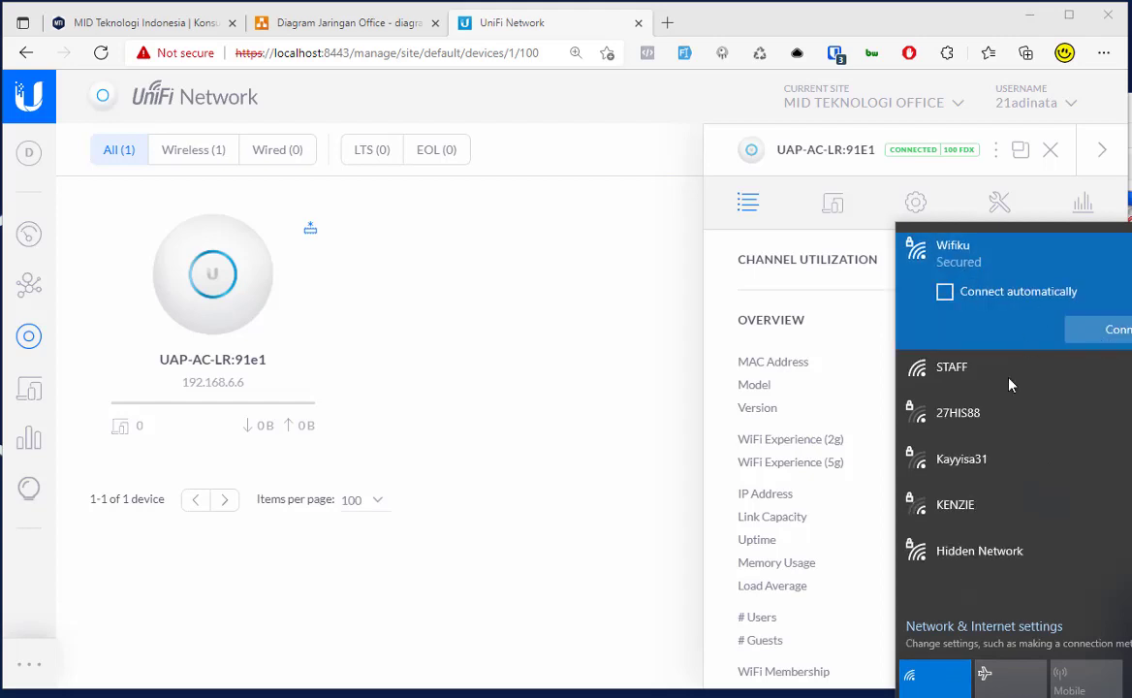
pyautogui.click(979, 368)
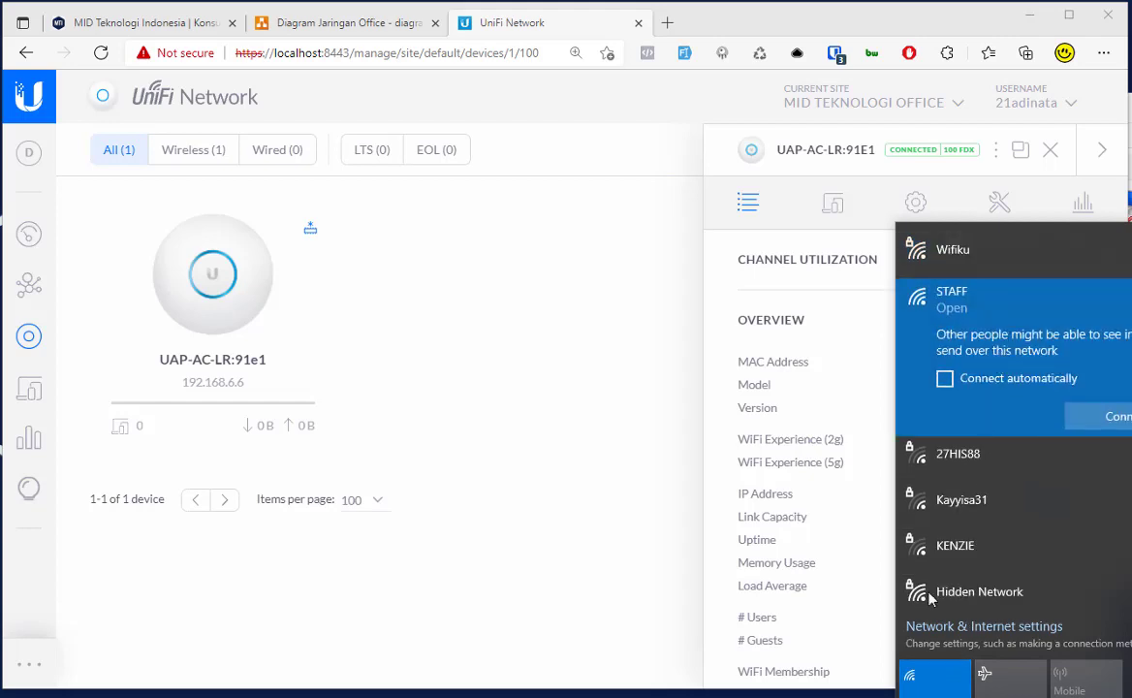
# Step: Toggle the laptop's Wi-Fi off and on, reconnect Wifiku automatically, and open Client History insights
pyautogui.click(912, 690)
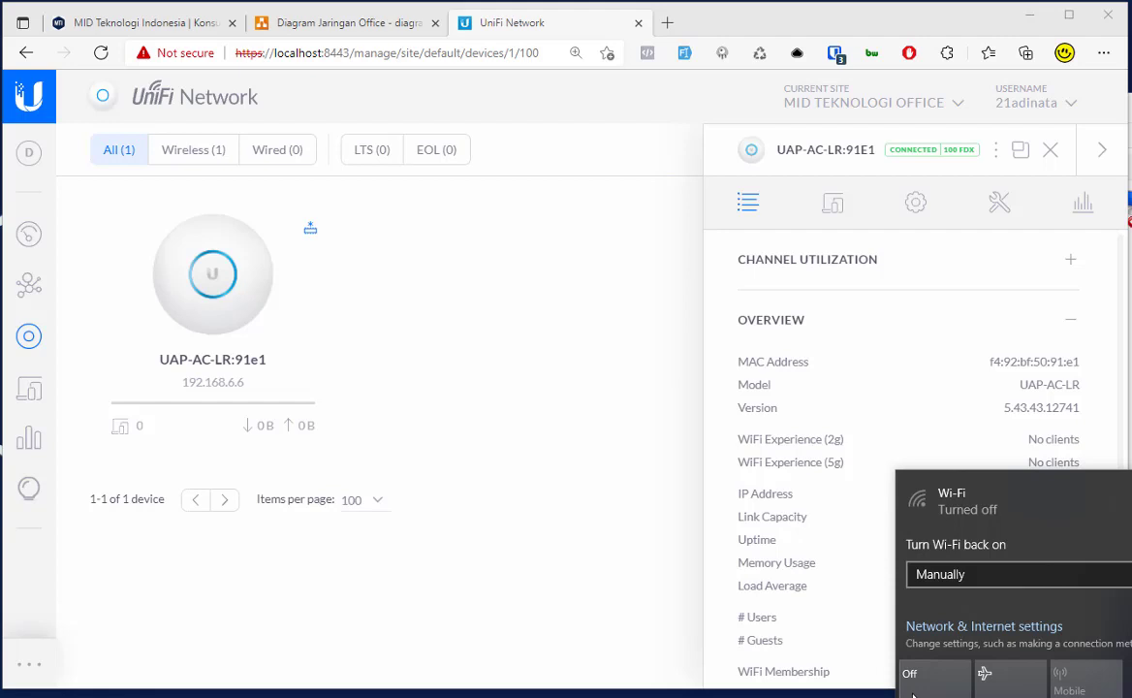
pyautogui.click(912, 691)
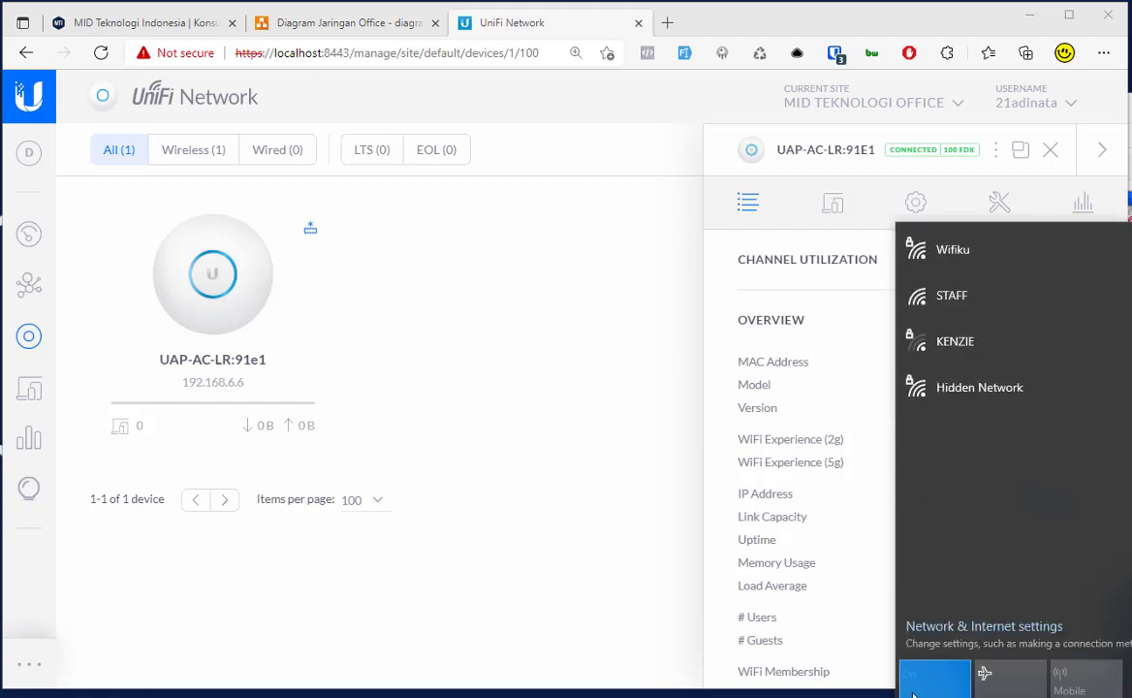
pyautogui.click(955, 296)
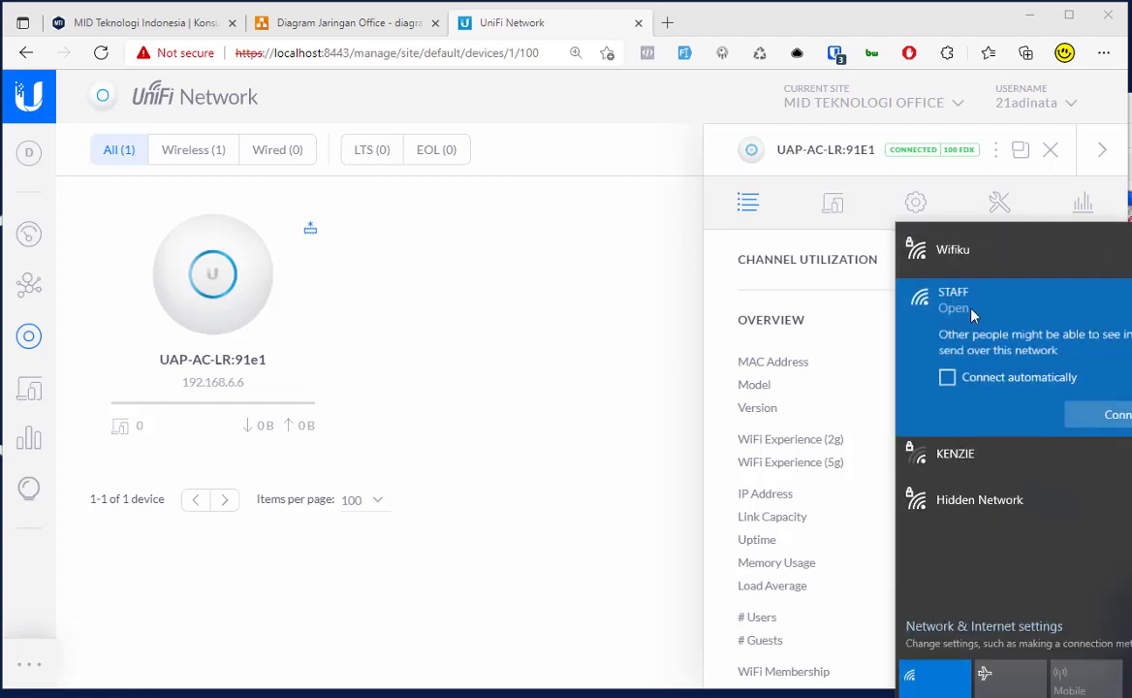
pyautogui.click(975, 254)
pyautogui.click(984, 371)
pyautogui.click(939, 690)
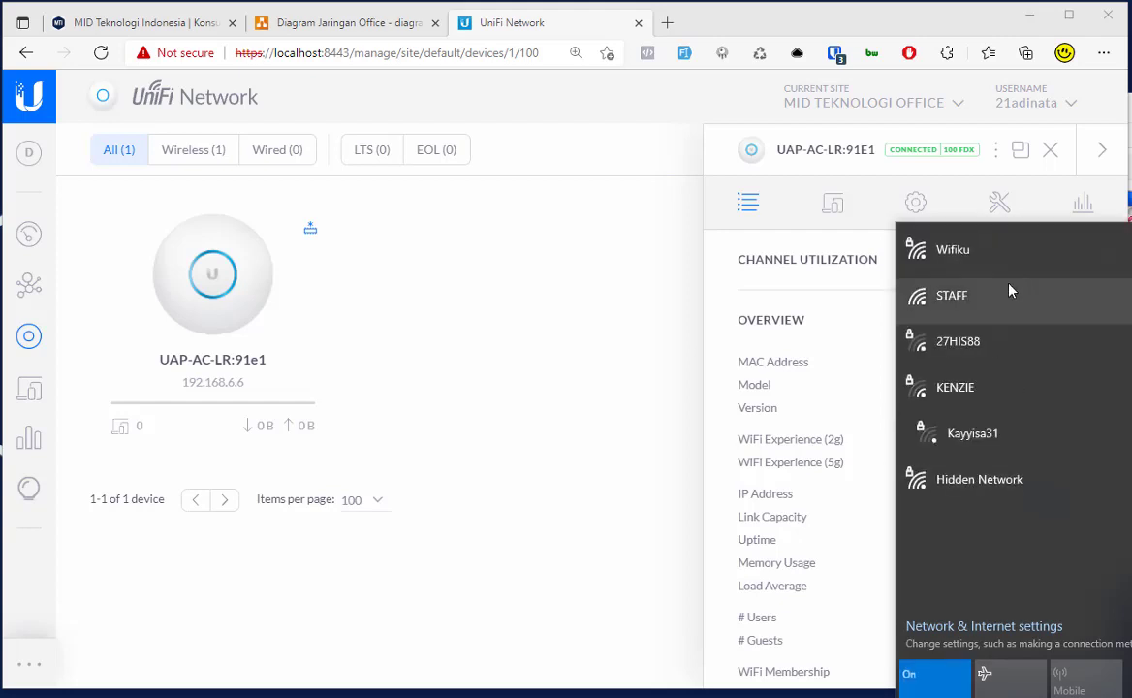
pyautogui.click(1016, 256)
pyautogui.click(945, 292)
pyautogui.click(1100, 330)
pyautogui.click(603, 392)
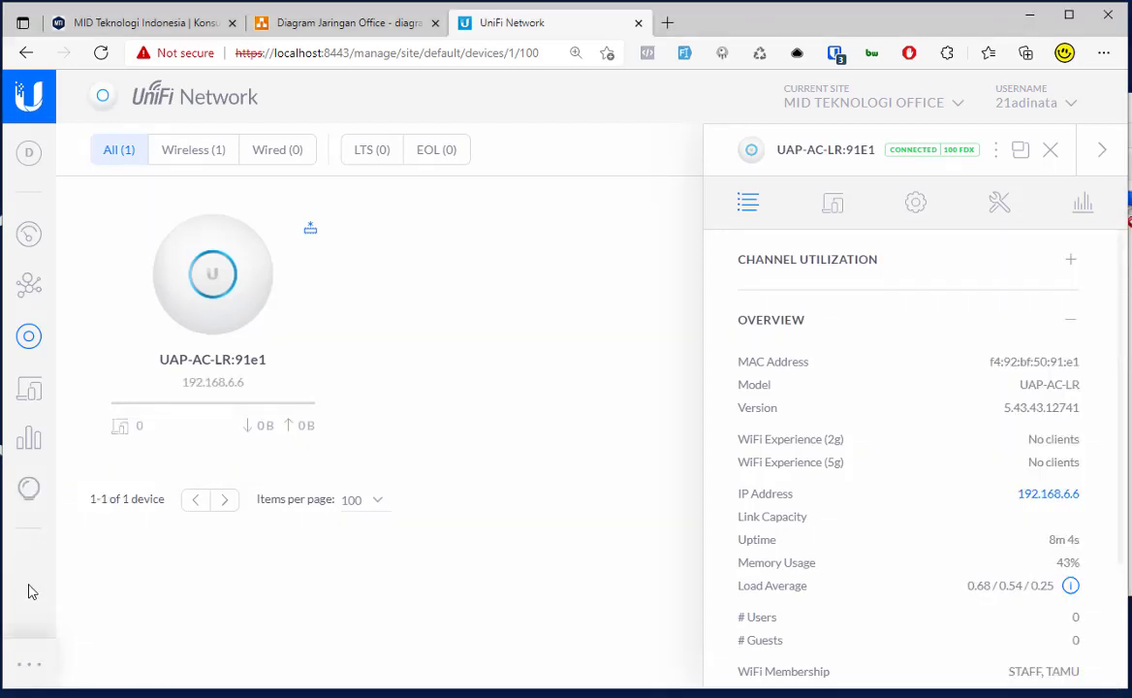
pyautogui.click(30, 492)
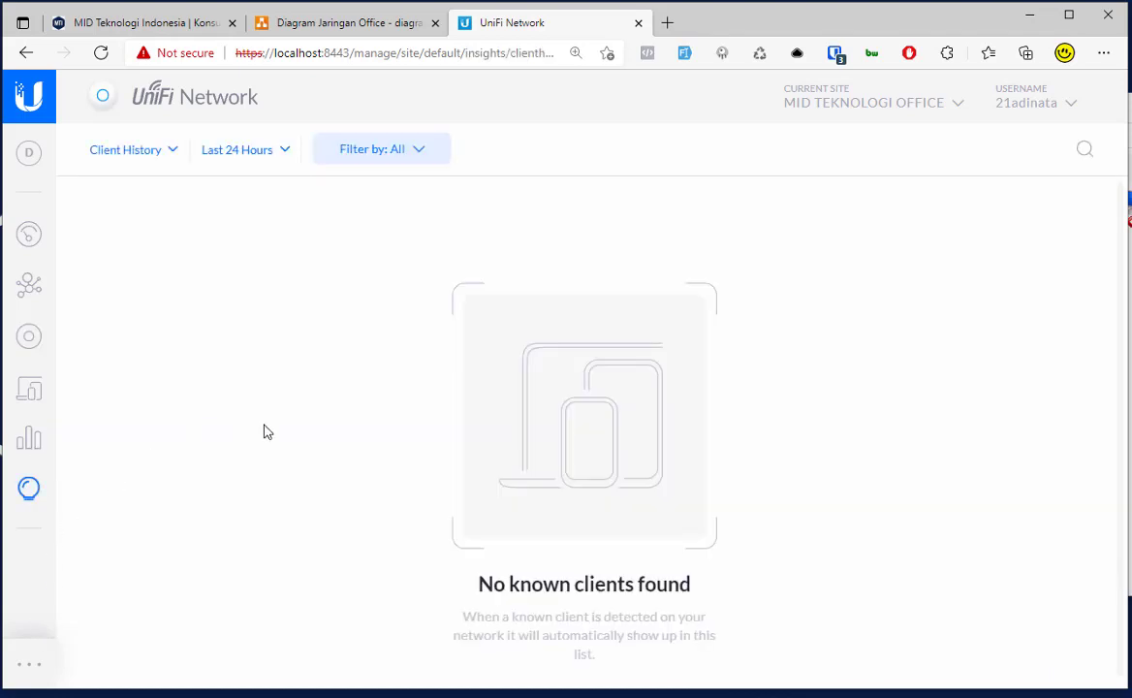
# Step: At 150% zoom, review wireless networks, reopen the UAP-AC-LR details, and check STAFF in Wi-Fi list
pyautogui.hotkey('ctrl', '+')
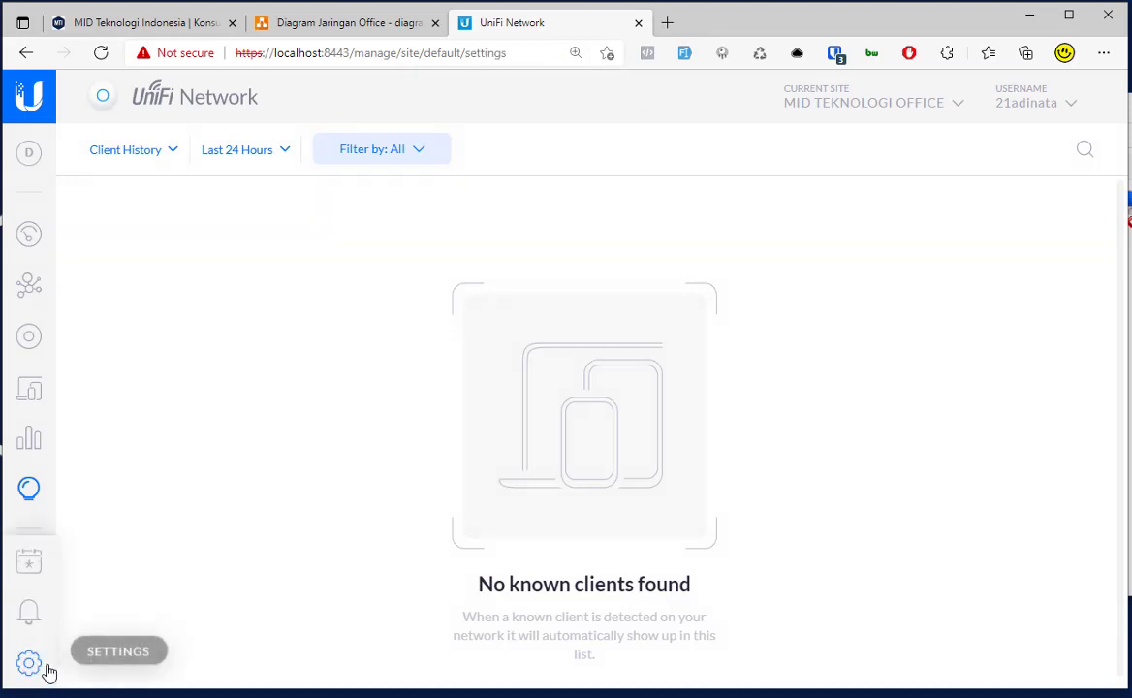
pyautogui.click(34, 663)
pyautogui.click(183, 237)
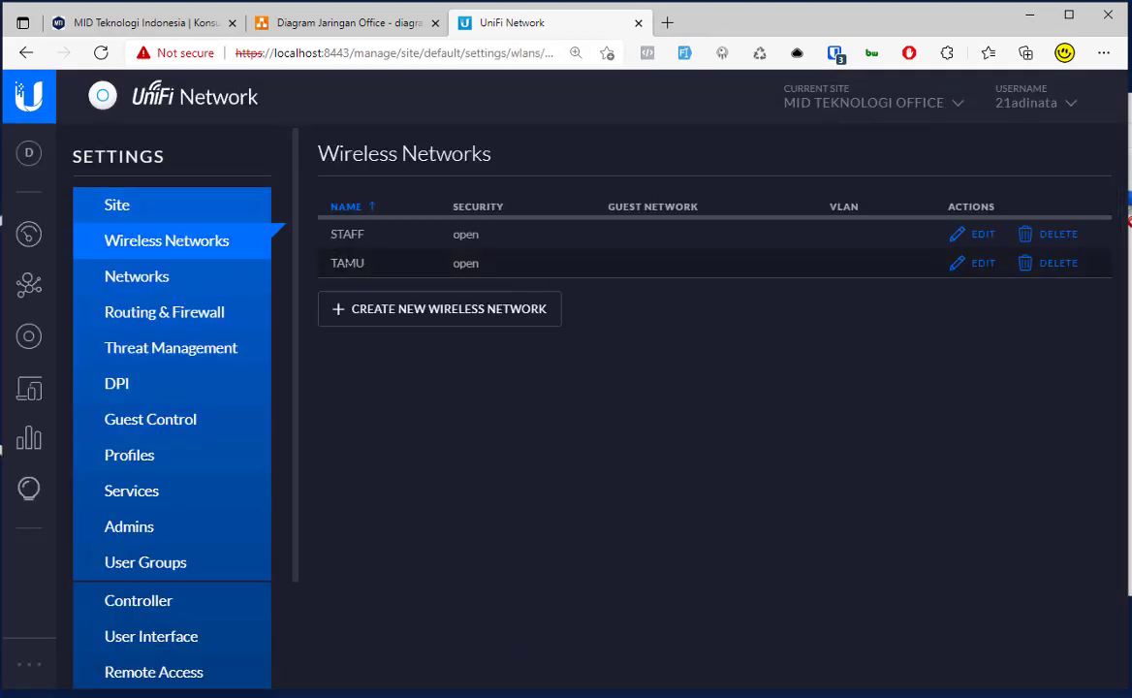
pyautogui.click(29, 233)
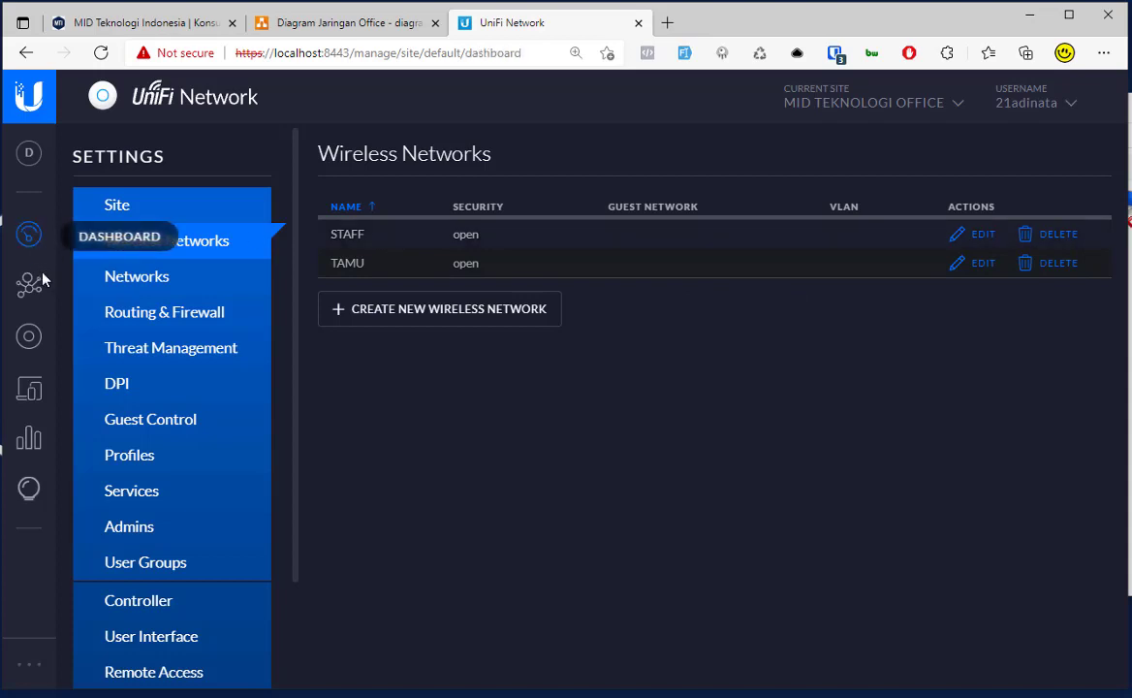
pyautogui.click(30, 337)
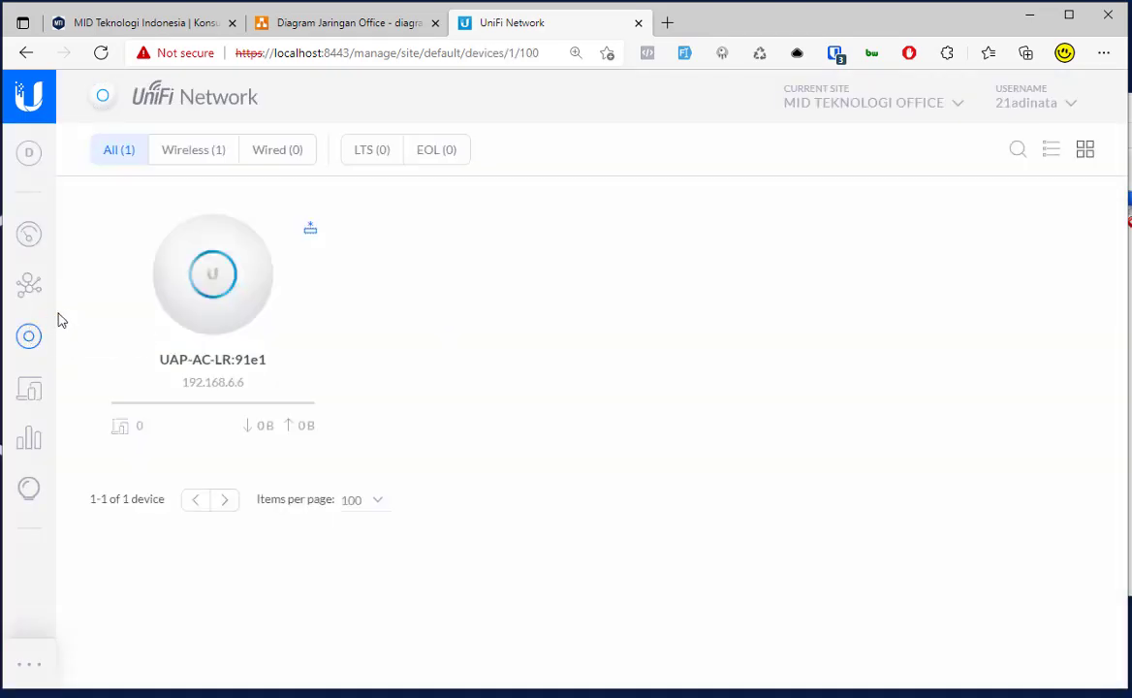
pyautogui.click(247, 318)
pyautogui.scroll(-2, 958, 518)
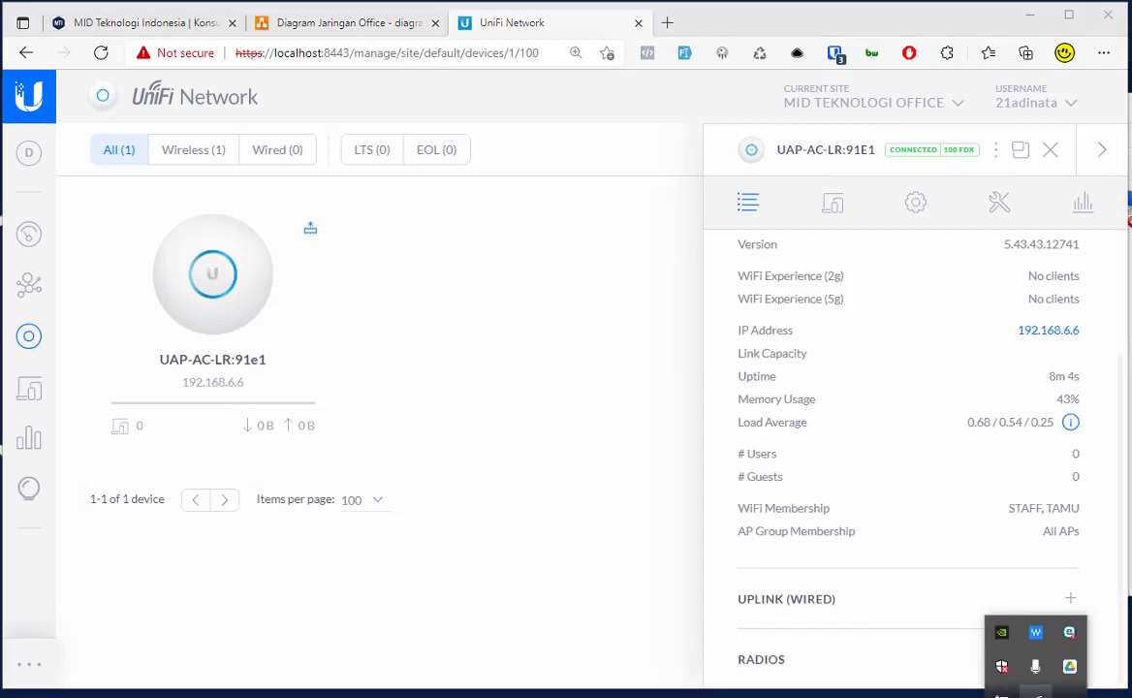
pyautogui.click(1038, 694)
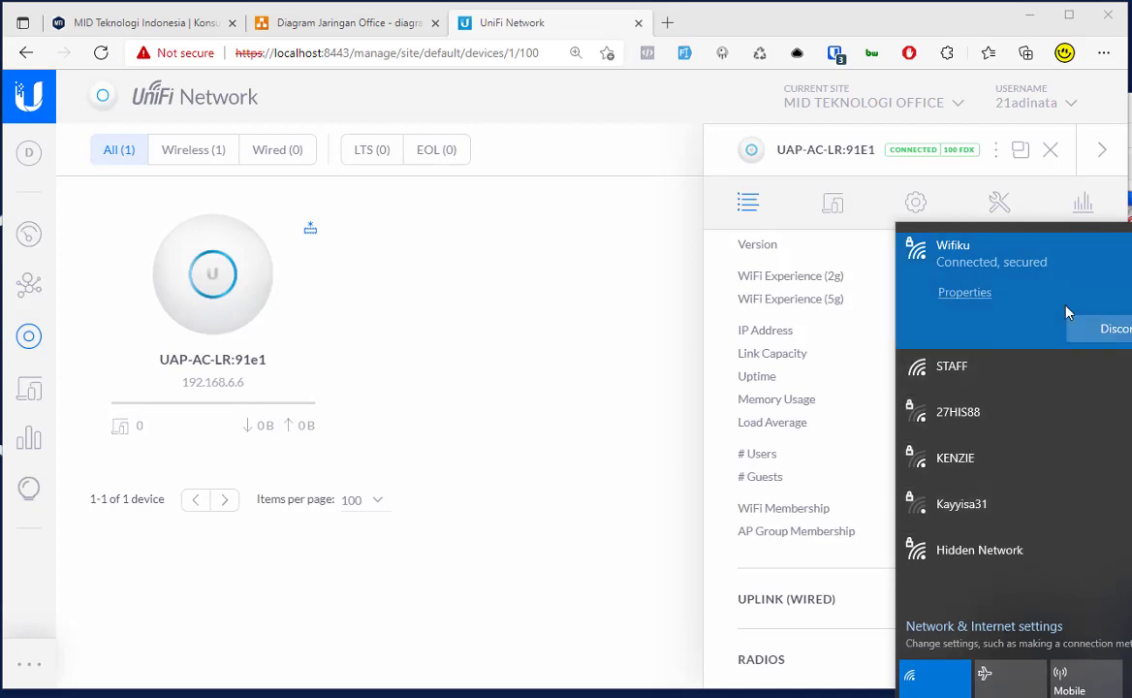
pyautogui.click(955, 369)
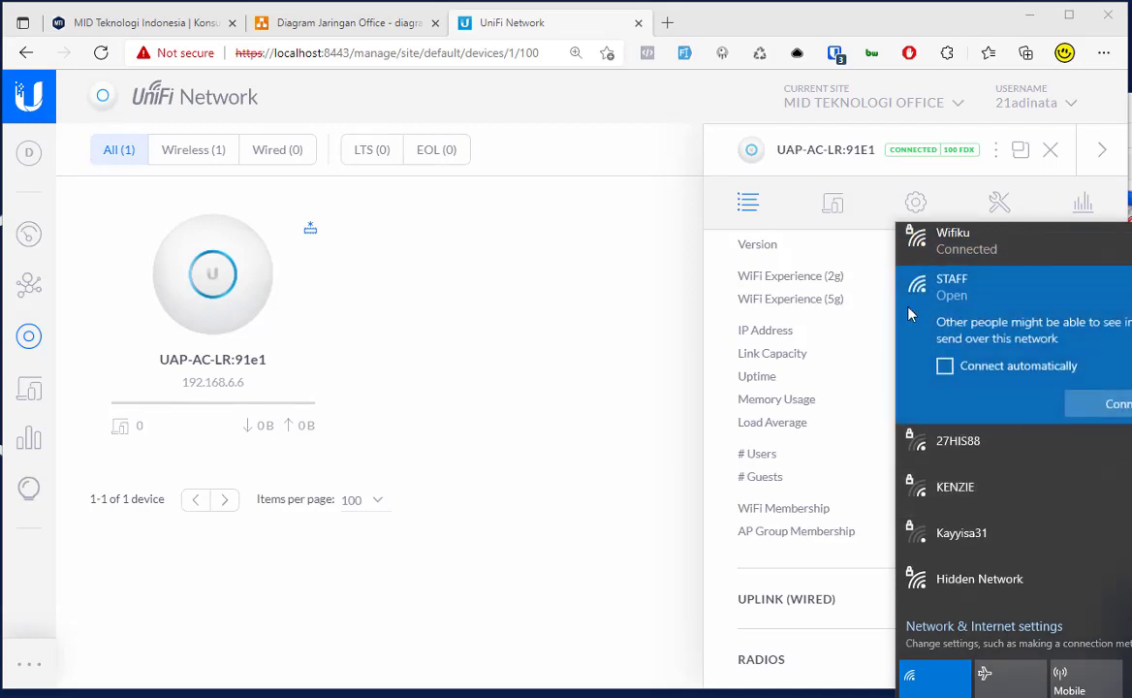
pyautogui.click(823, 346)
# Step: Expand the access point's Radios, Band Steering and Network configuration, showing its DHCP-assigned IP
pyautogui.click(916, 215)
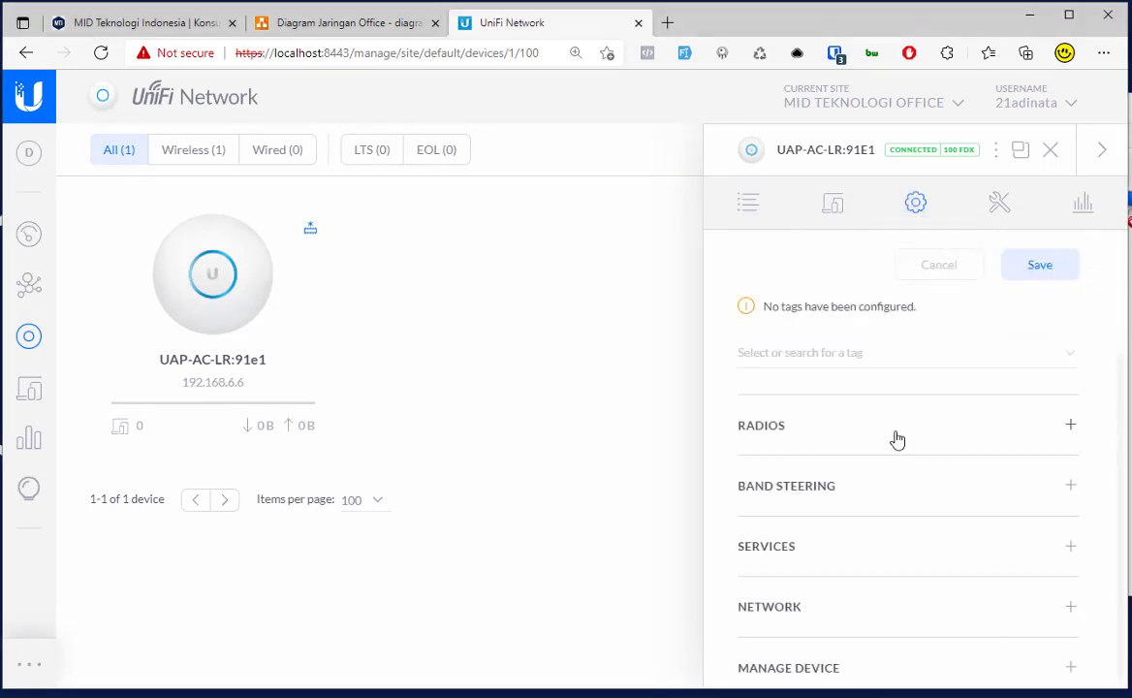
pyautogui.click(867, 418)
pyautogui.scroll(-3, 897, 459)
pyautogui.scroll(-3, 895, 459)
pyautogui.scroll(2, 895, 459)
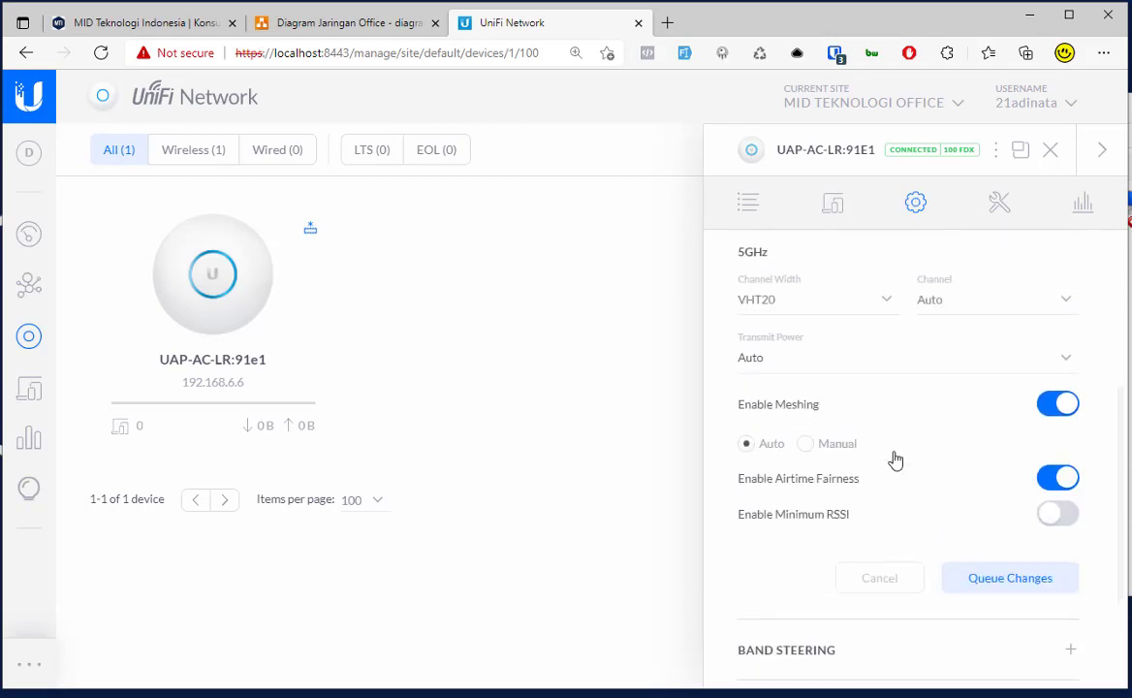
pyautogui.scroll(-3, 894, 457)
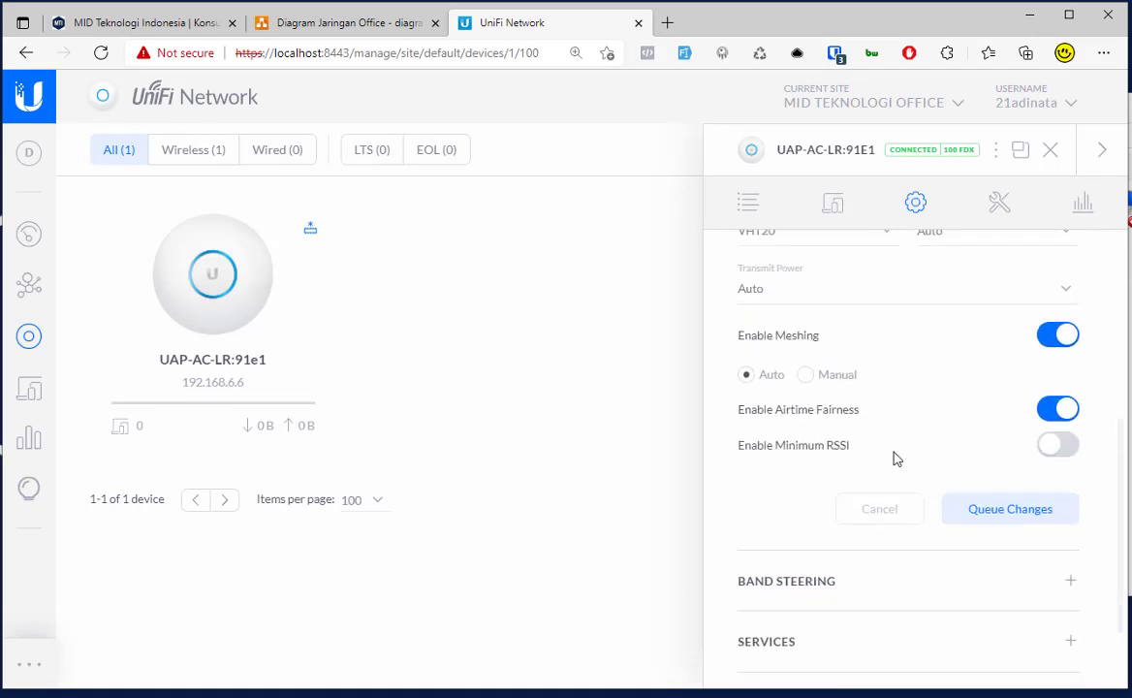
pyautogui.click(855, 483)
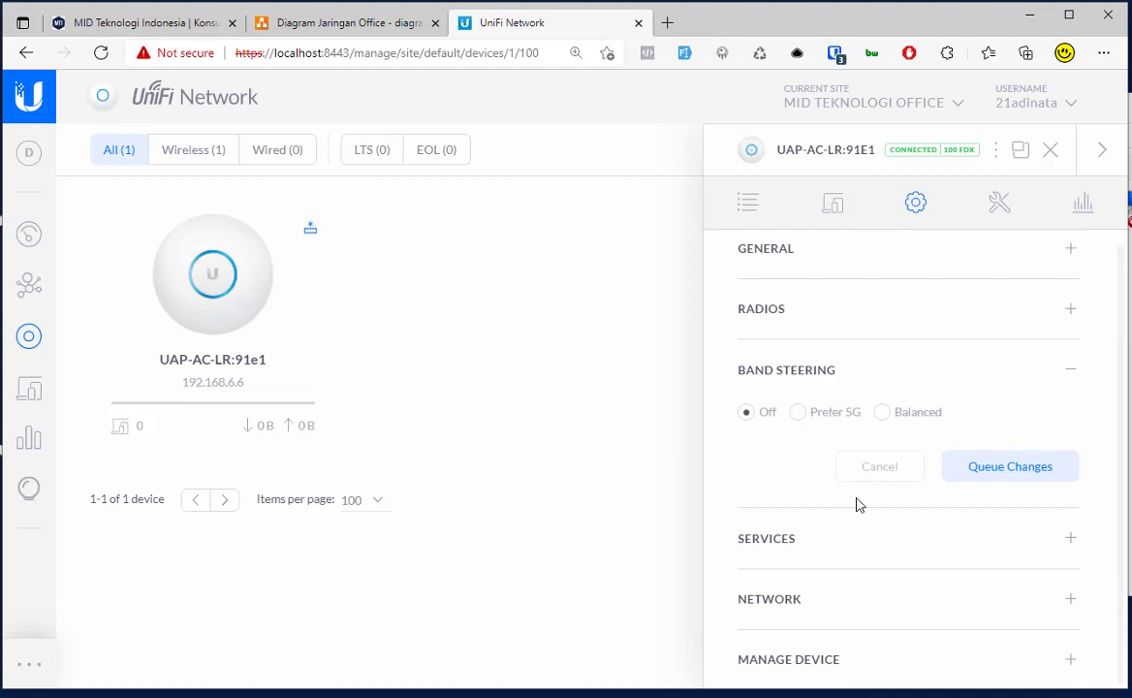
pyautogui.click(829, 598)
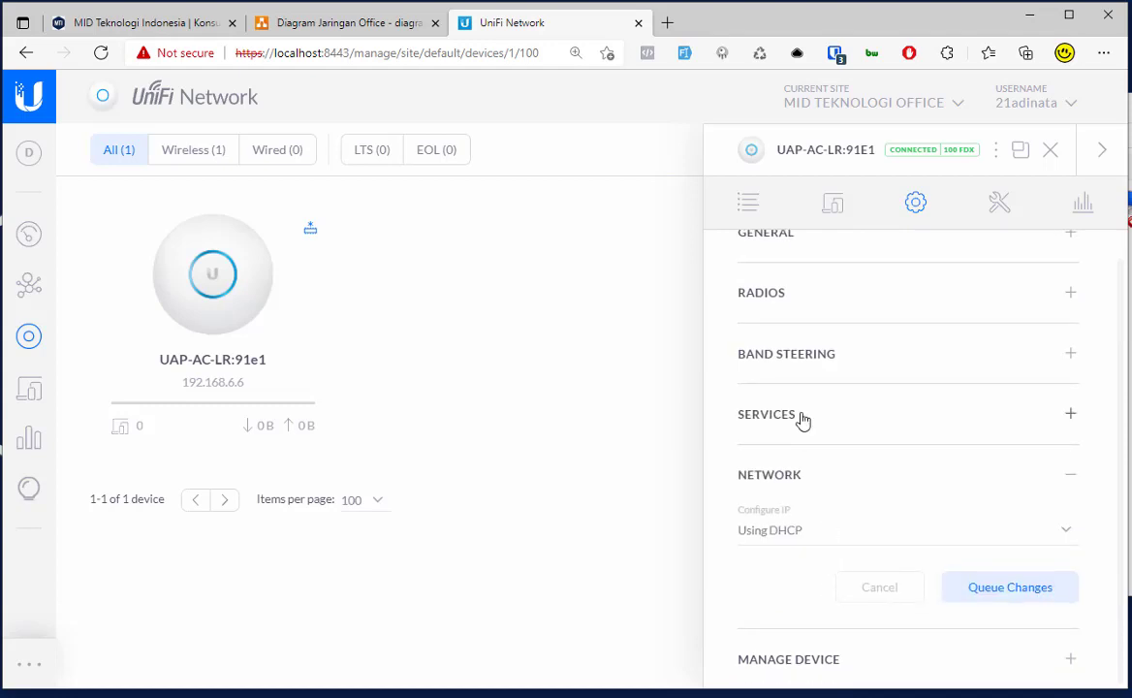
pyautogui.click(835, 203)
# Step: Confirm STAFF and TAMU both appear in the laptop's Wi-Fi list, then switch to Diagram Jaringan Office
pyautogui.click(747, 204)
pyautogui.scroll(-3, 805, 368)
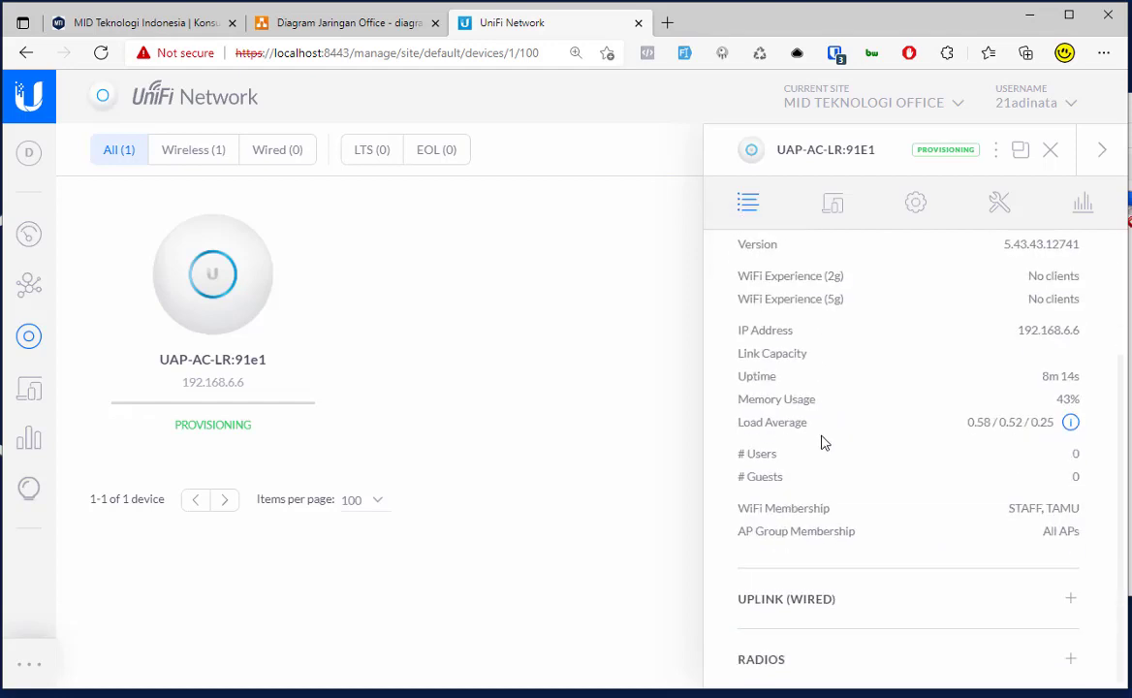
pyautogui.click(1018, 662)
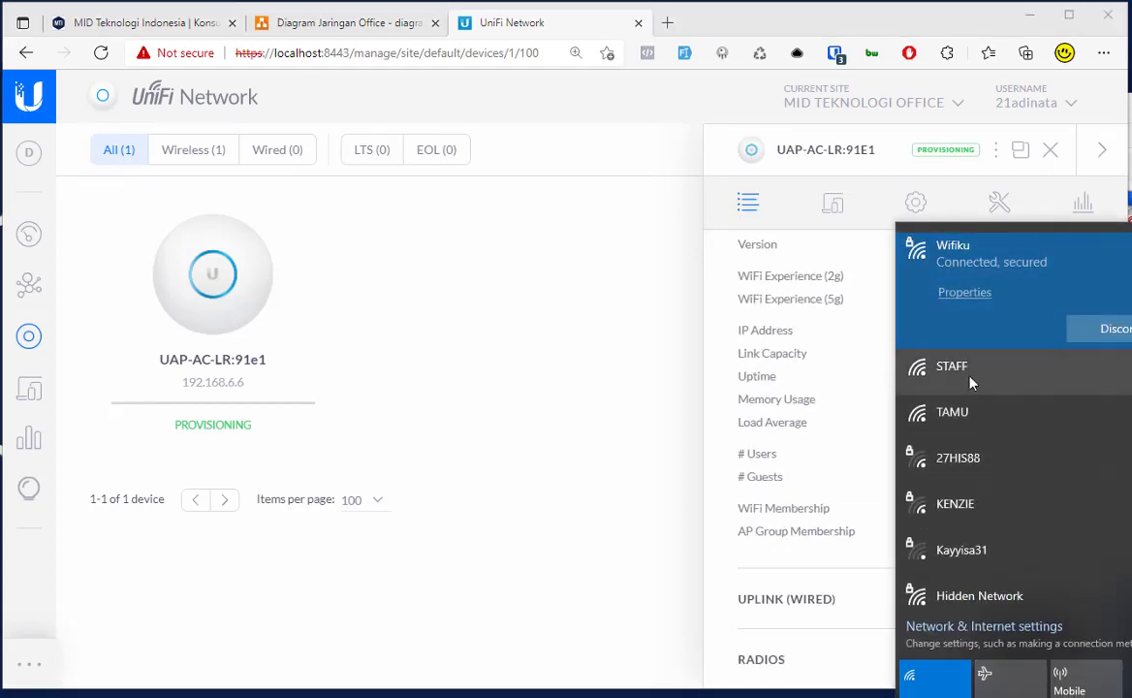
pyautogui.click(931, 414)
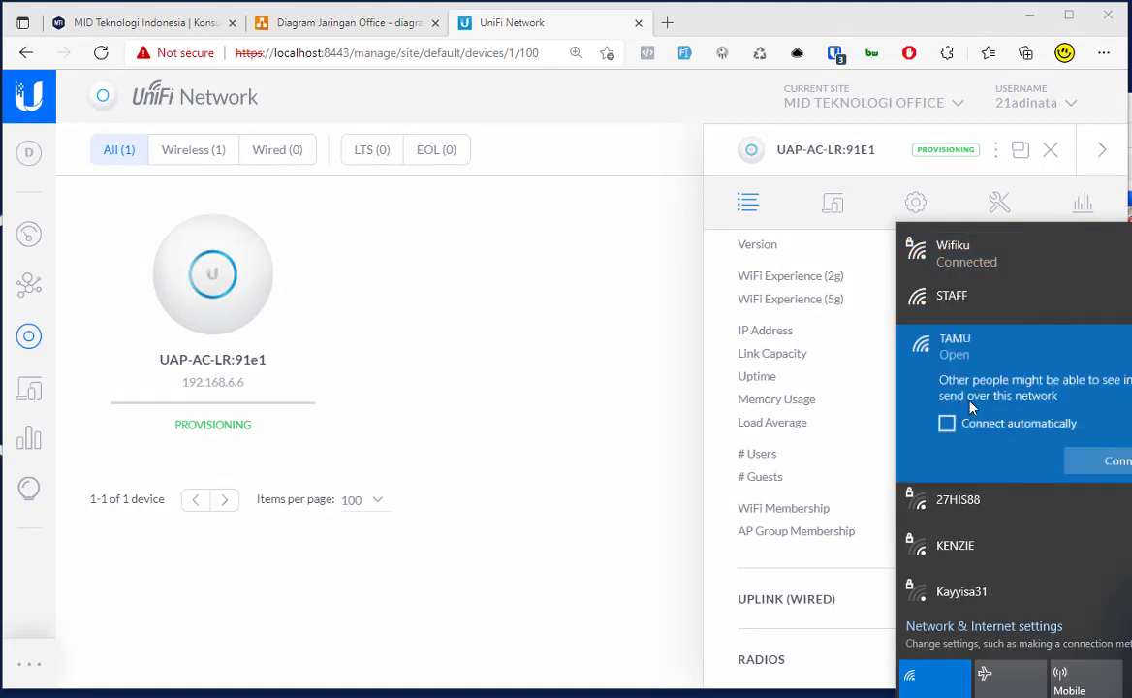
pyautogui.click(961, 320)
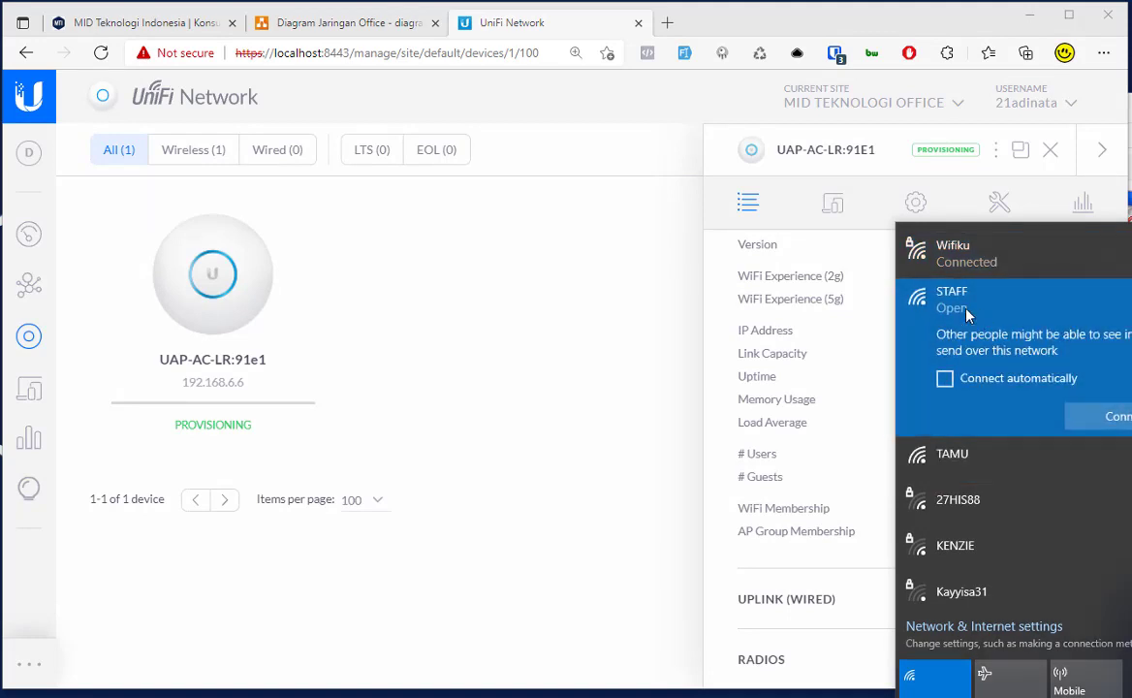
pyautogui.click(550, 306)
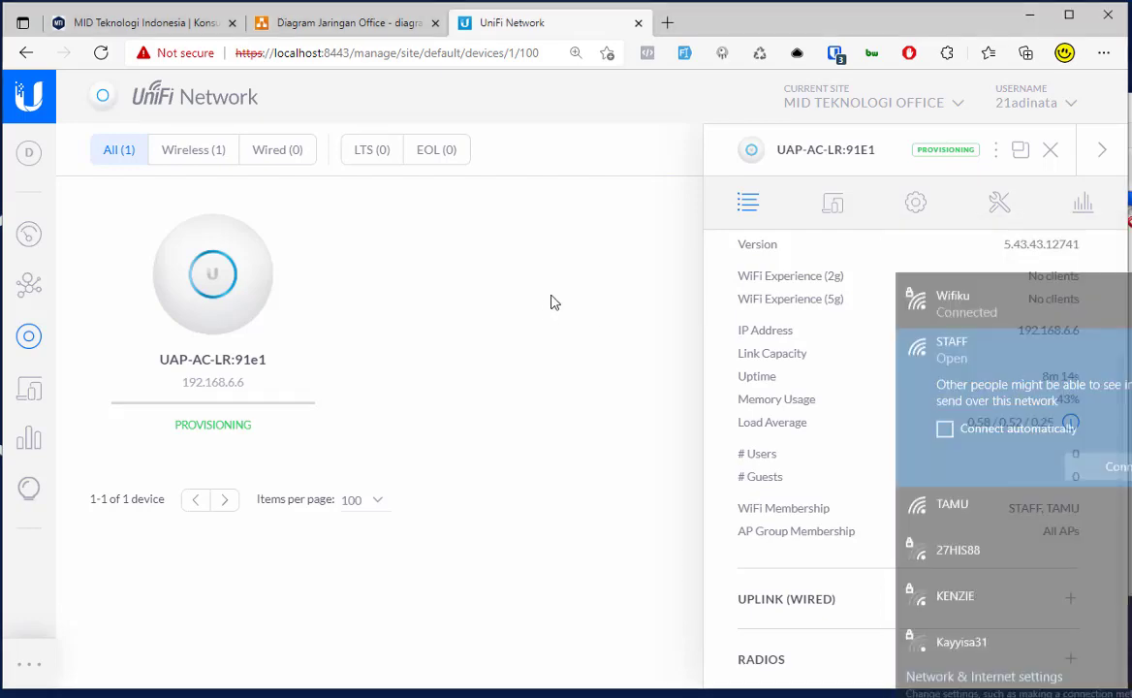
pyautogui.click(349, 22)
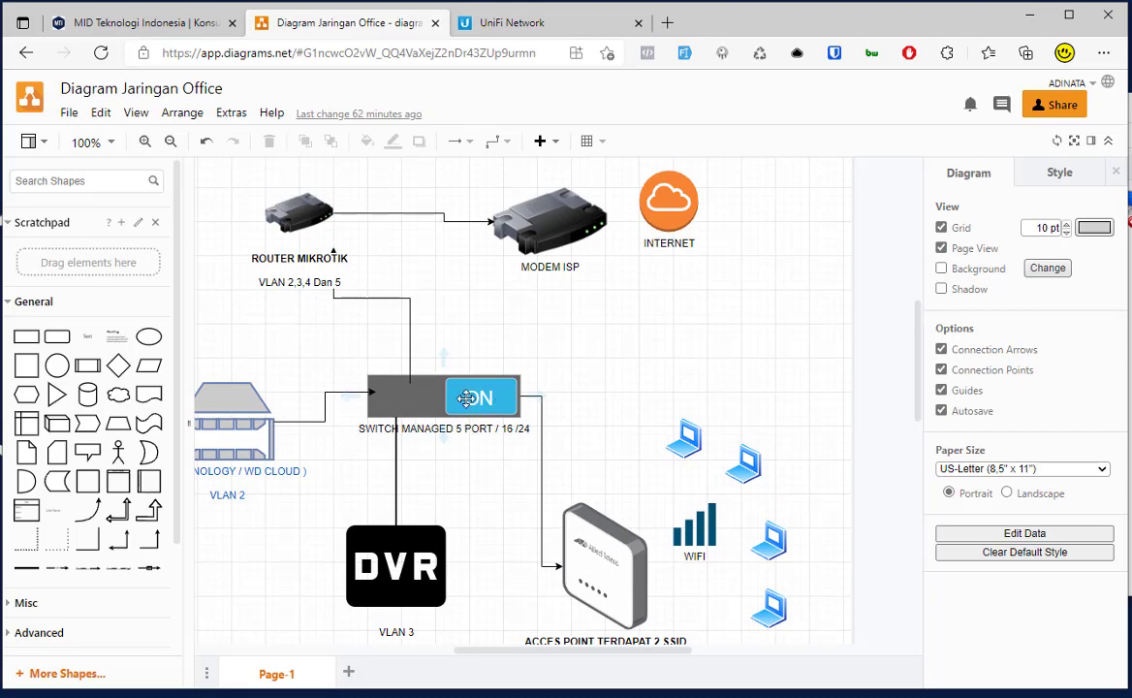
pyautogui.scroll(-3, 497, 416)
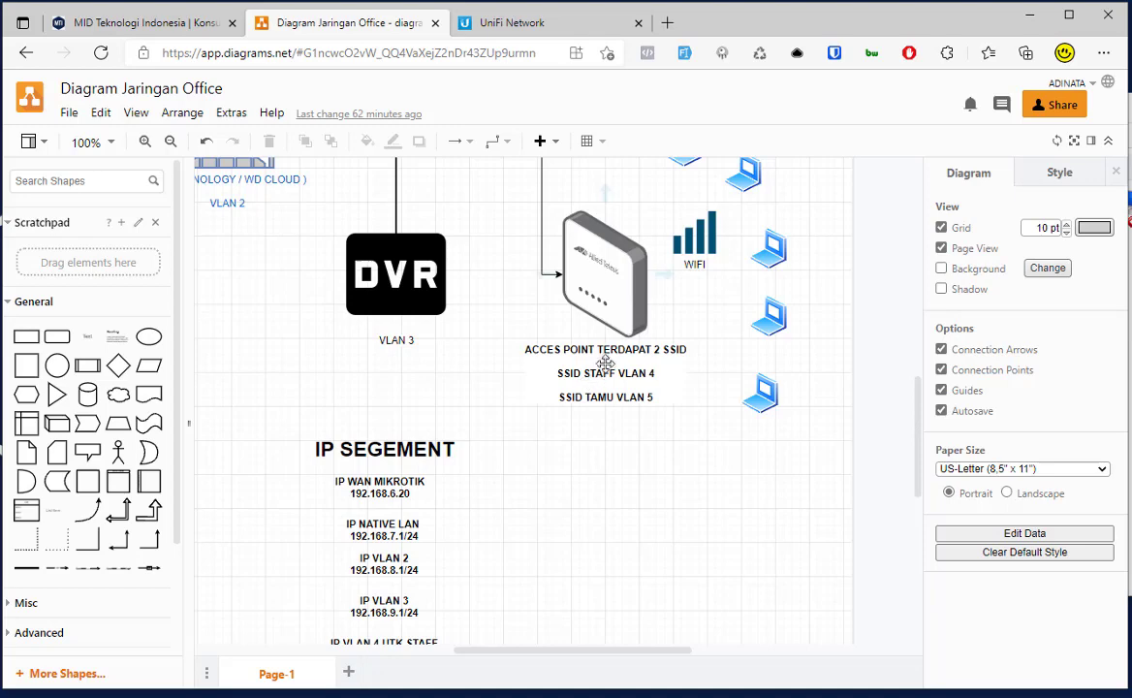
pyautogui.scroll(-3, 524, 369)
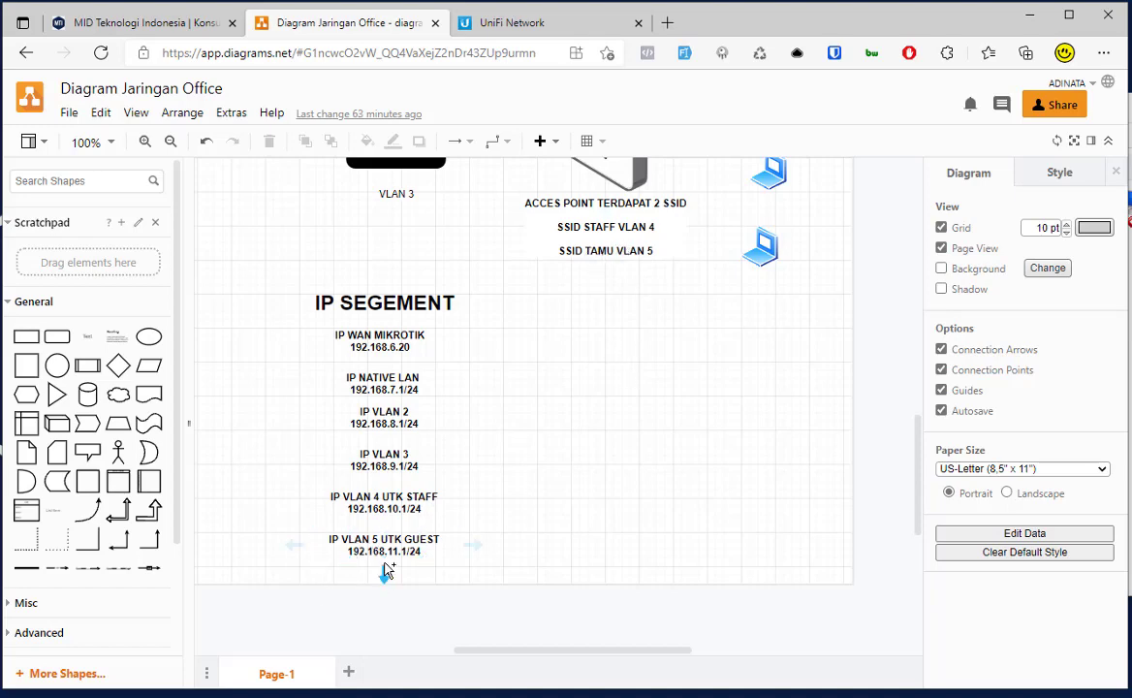
pyautogui.scroll(3, 791, 420)
pyautogui.scroll(3, 791, 420)
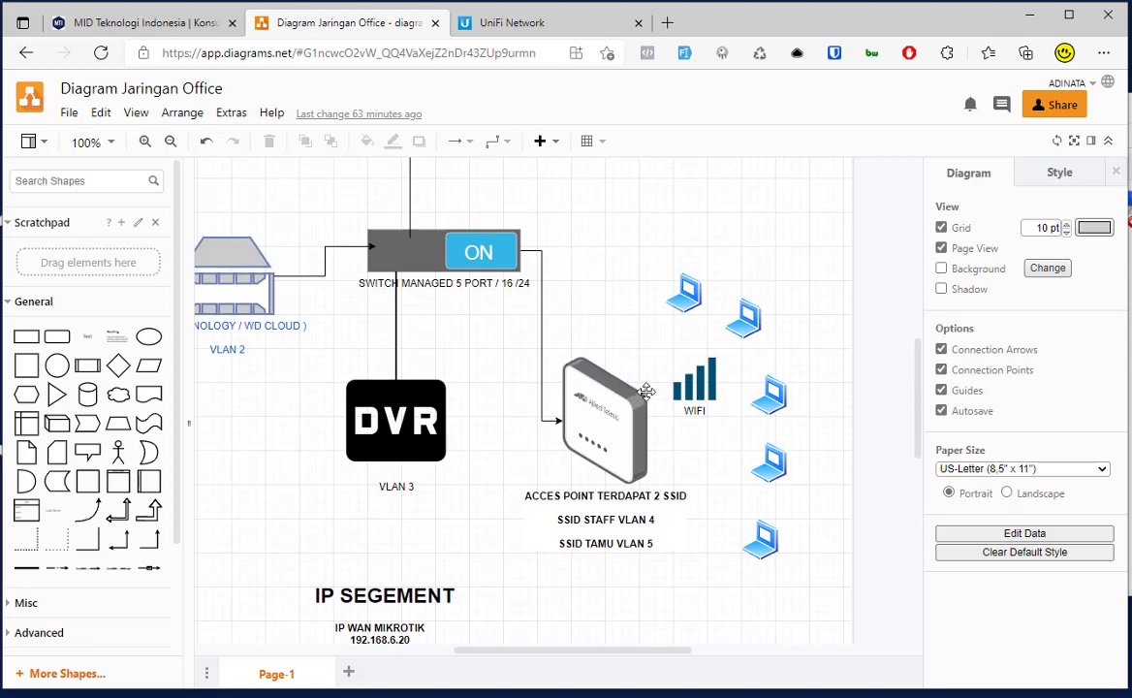
pyautogui.scroll(3, 581, 354)
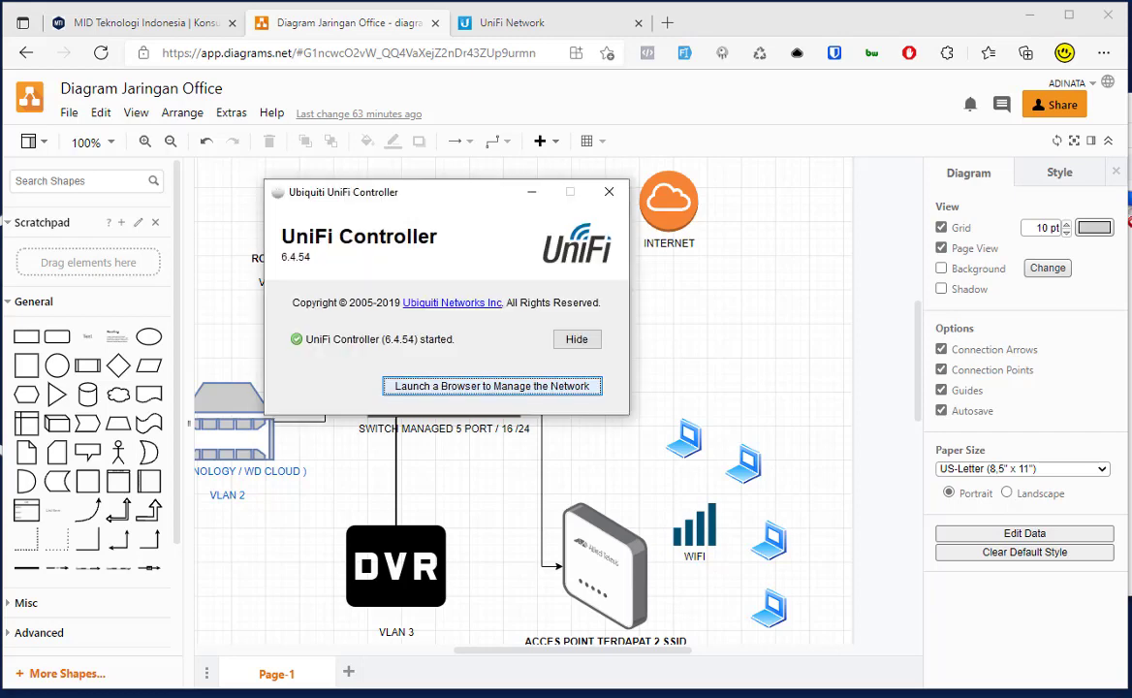
# Step: Connect the laptop to the STAFF Wi-Fi network with automatic connection enabled
pyautogui.click(649, 378)
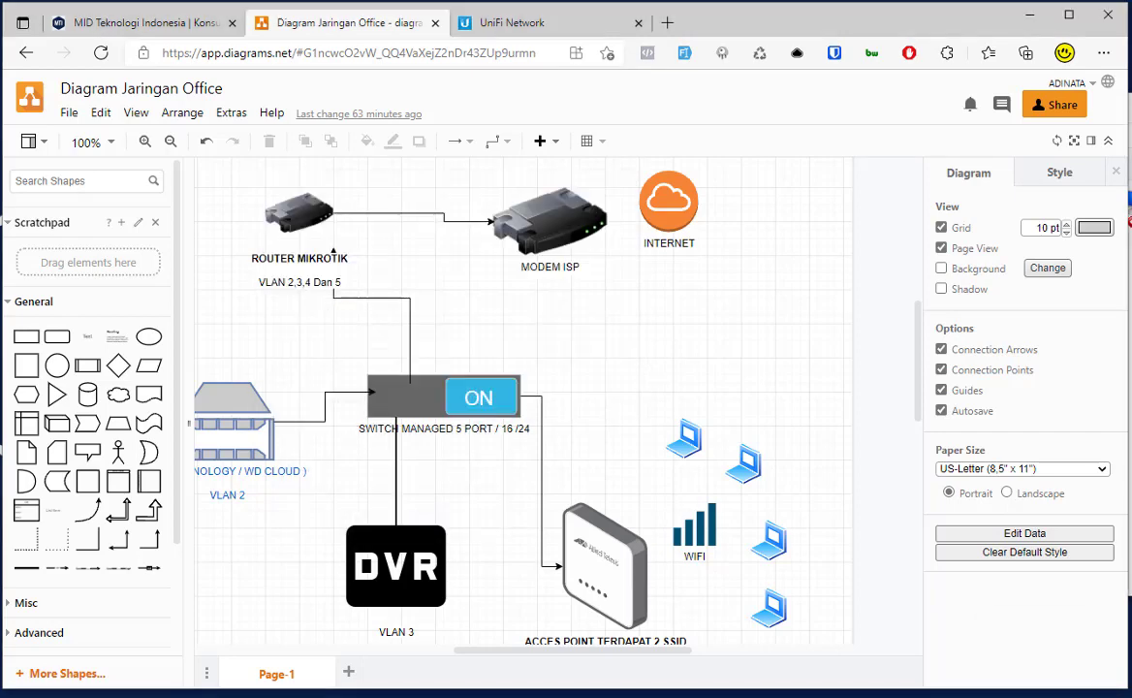
pyautogui.click(1037, 694)
pyautogui.click(1071, 633)
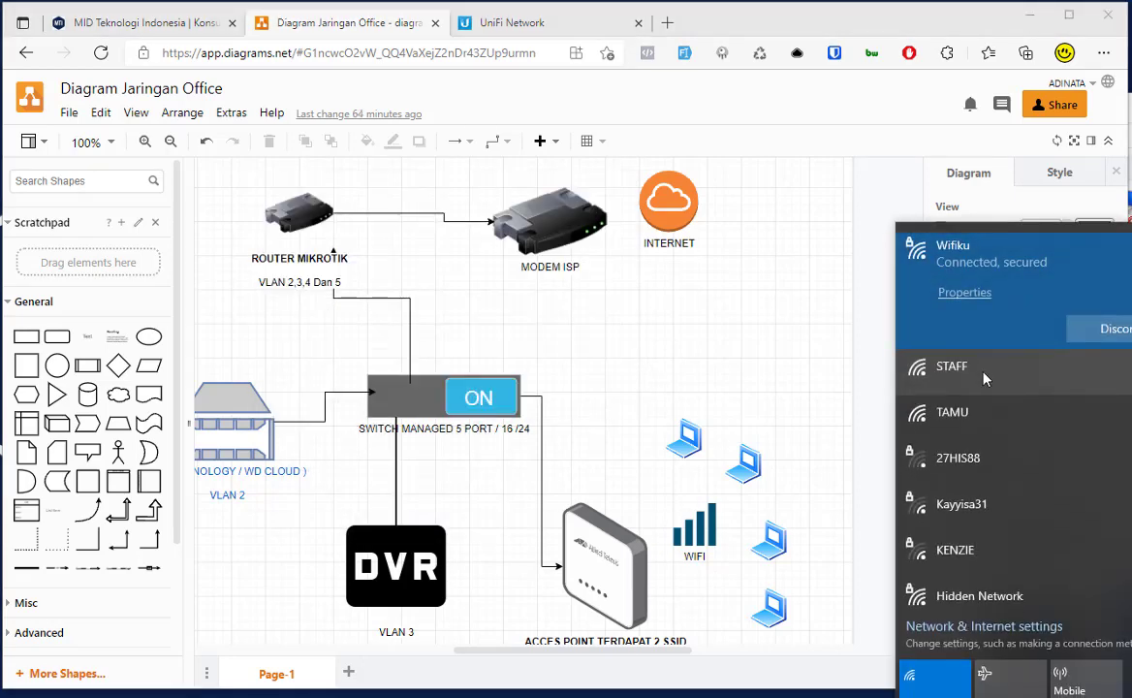
pyautogui.click(986, 378)
pyautogui.click(946, 378)
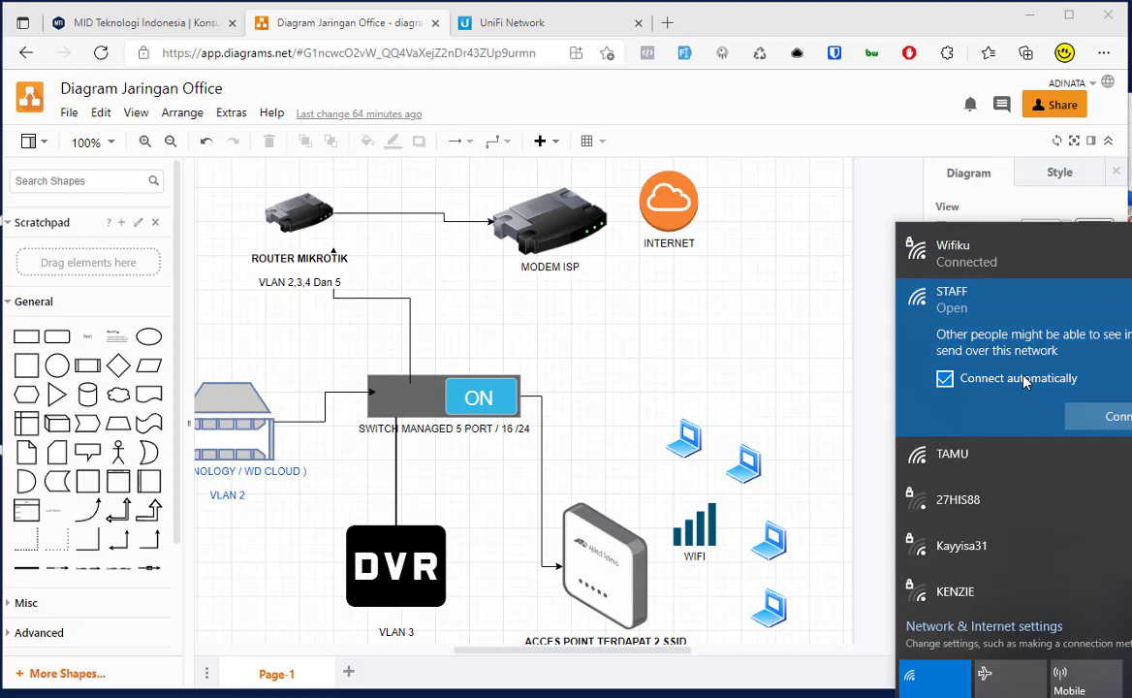
pyautogui.click(1100, 420)
pyautogui.scroll(-5, 754, 402)
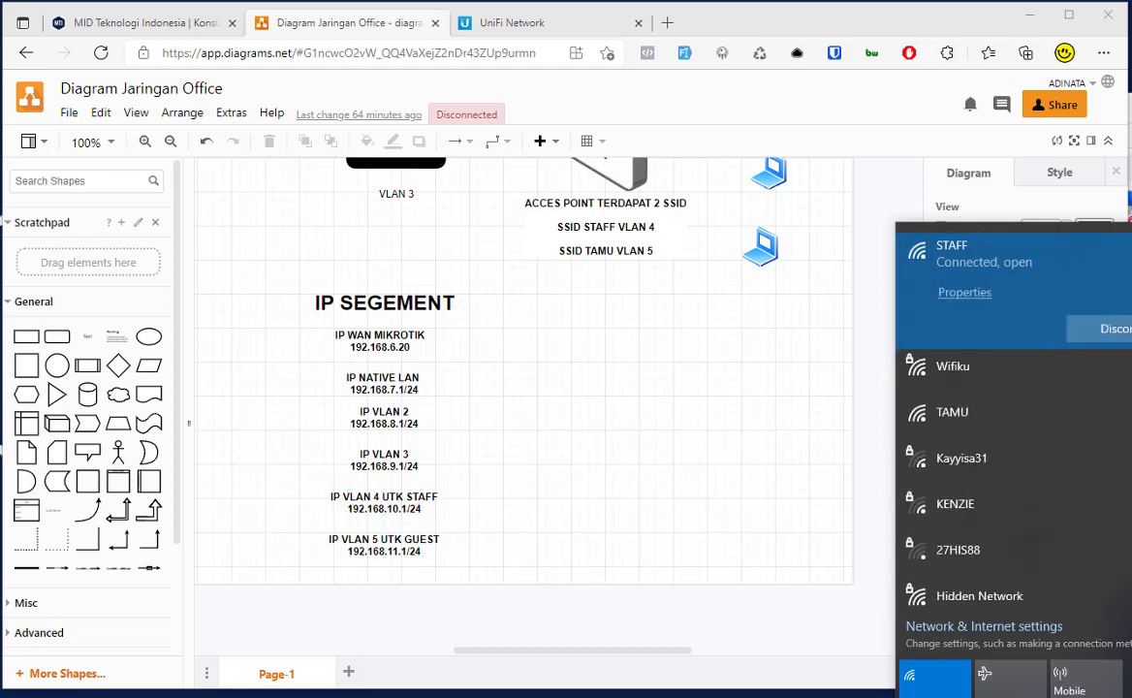
# Step: Clear the Command Prompt with cls and run ipconfig to list adapter addresses
pyautogui.hotkey('alt', 'Tab')
pyautogui.click(602, 469)
pyautogui.write('c')
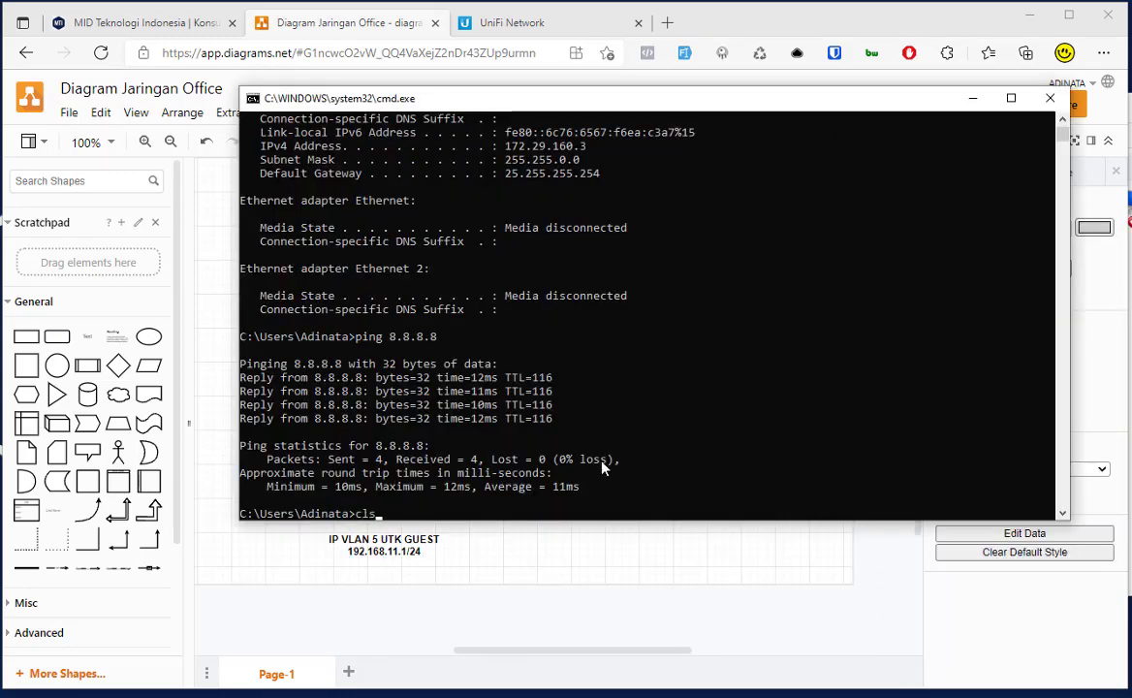
pyautogui.write('ls')
pyautogui.press('Return')
pyautogui.write('ipconfi')
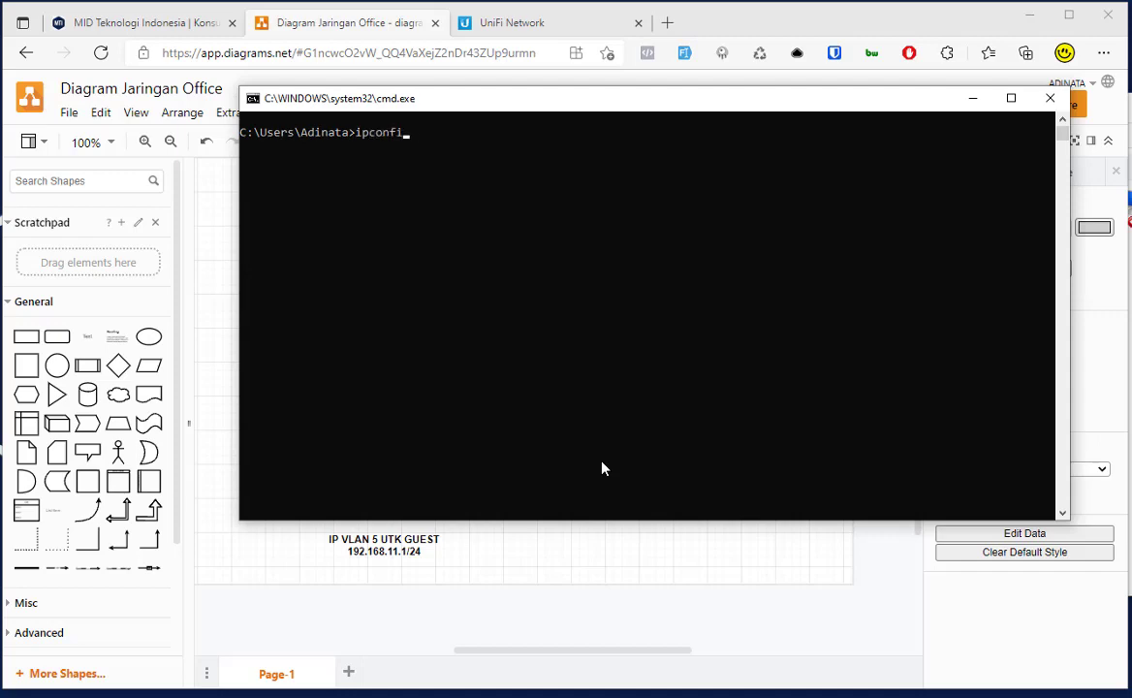
pyautogui.write('g')
pyautogui.press('Return')
# Step: Highlight the Wi-Fi IPv4 address 192.168.10.254 and default gateway 192.168.10.1 in the output
pyautogui.scroll(-3, 673, 388)
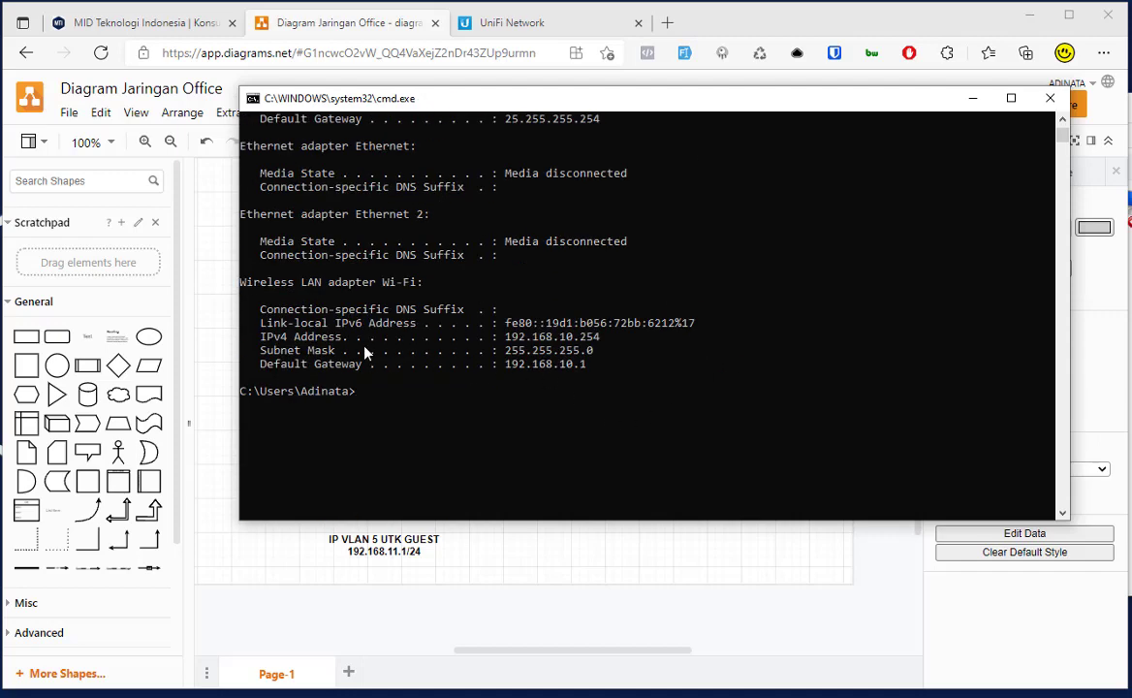
pyautogui.moveTo(247, 287); pyautogui.dragTo(424, 290)
pyautogui.click(276, 336)
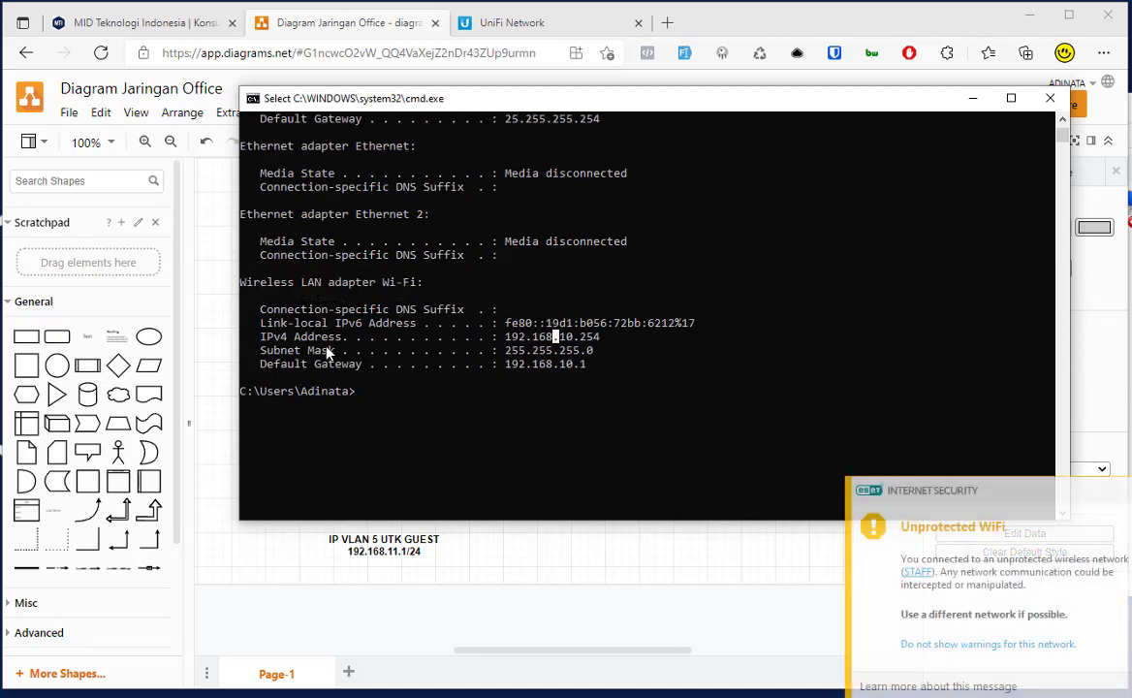
pyautogui.moveTo(276, 337); pyautogui.dragTo(475, 336)
pyautogui.moveTo(640, 336); pyautogui.dragTo(511, 341)
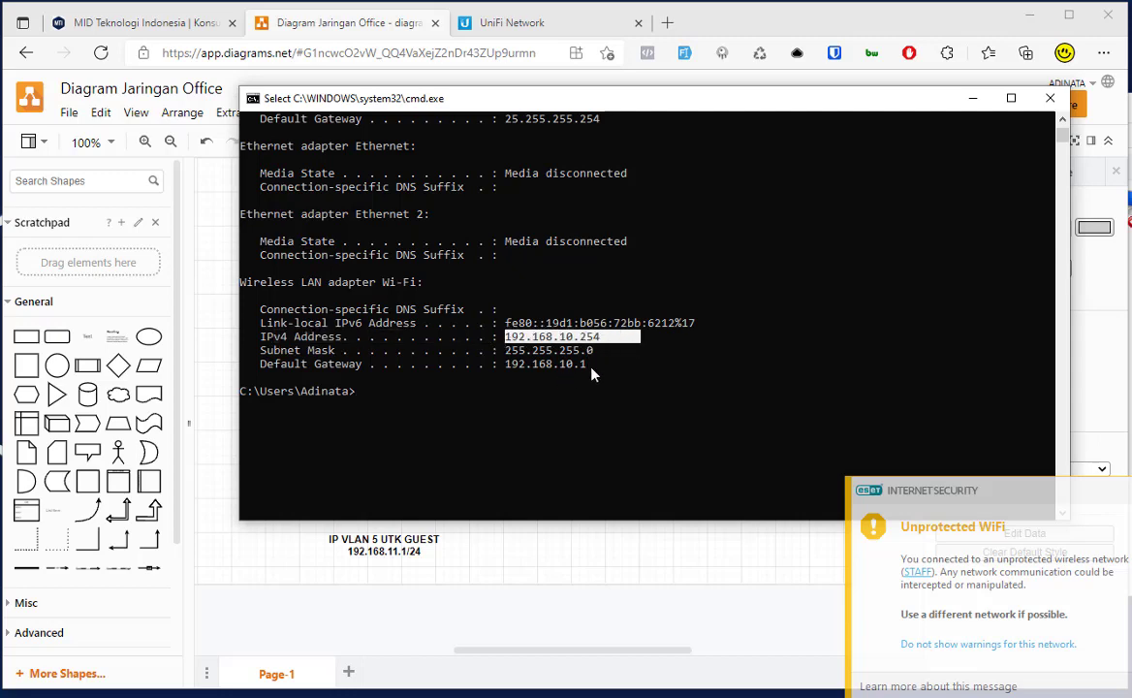
pyautogui.moveTo(590, 366); pyautogui.dragTo(509, 374)
# Step: Compare with the diagram's IP VLAN 4 UTK STAFF and IP VLAN 5 UTK GUEST labels
pyautogui.click(530, 582)
pyautogui.click(384, 502)
pyautogui.click(572, 448)
pyautogui.click(378, 548)
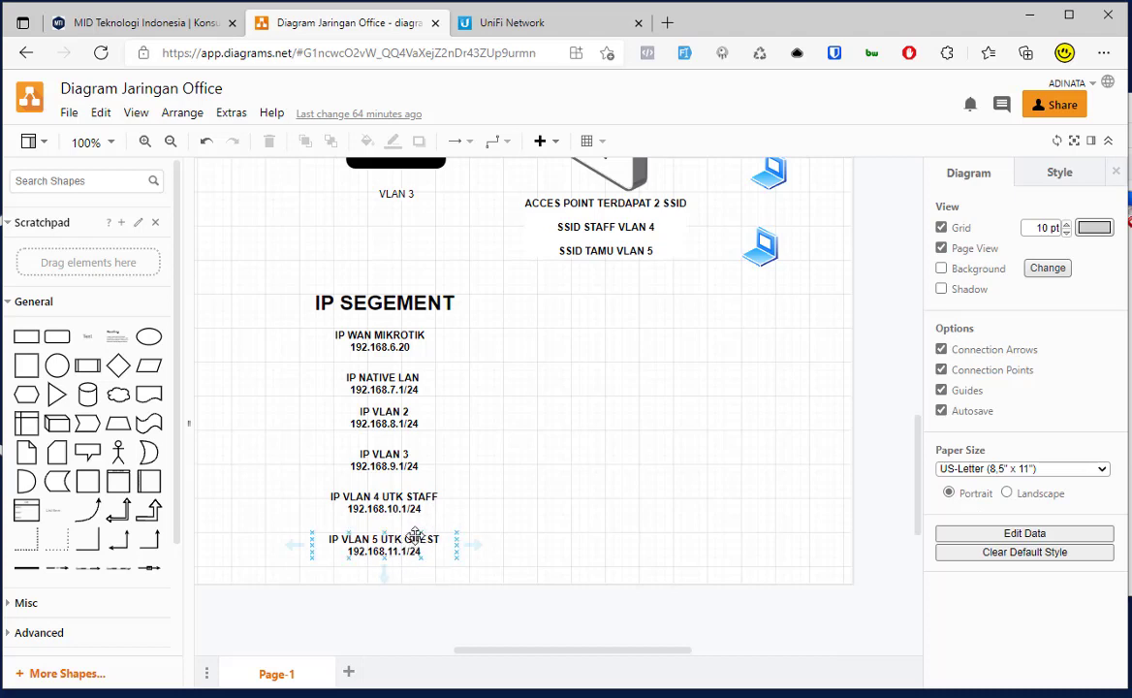
pyautogui.press('Escape')
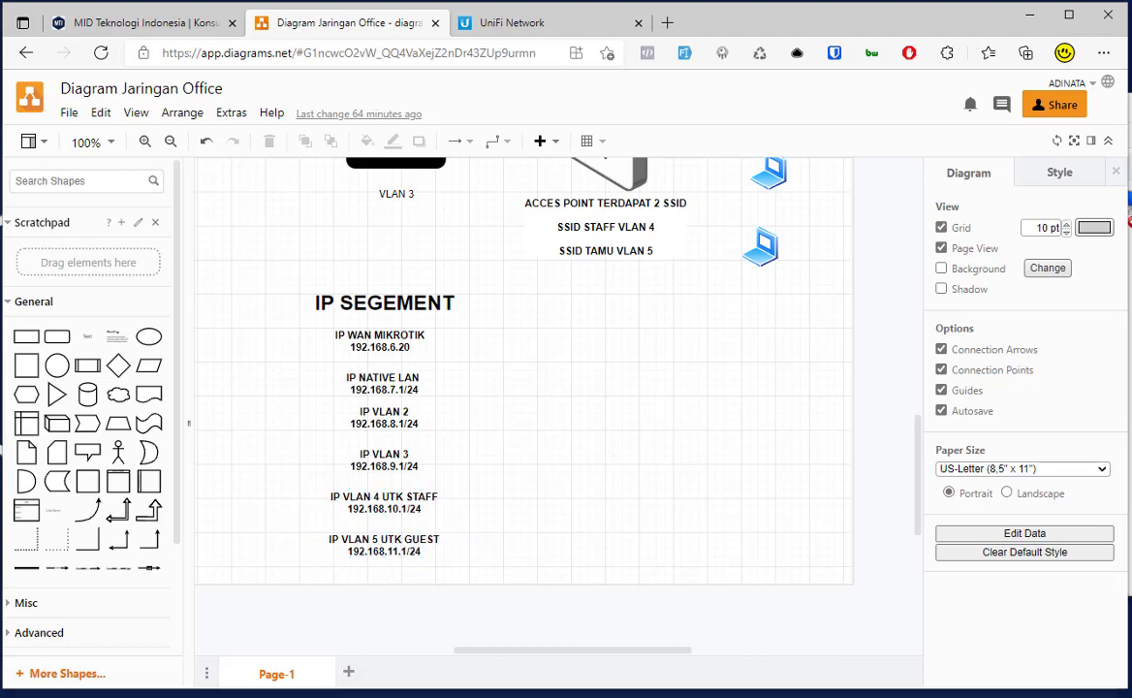
# Step: Connect the laptop to the TAMU network with automatic connection enabled
pyautogui.click(1028, 645)
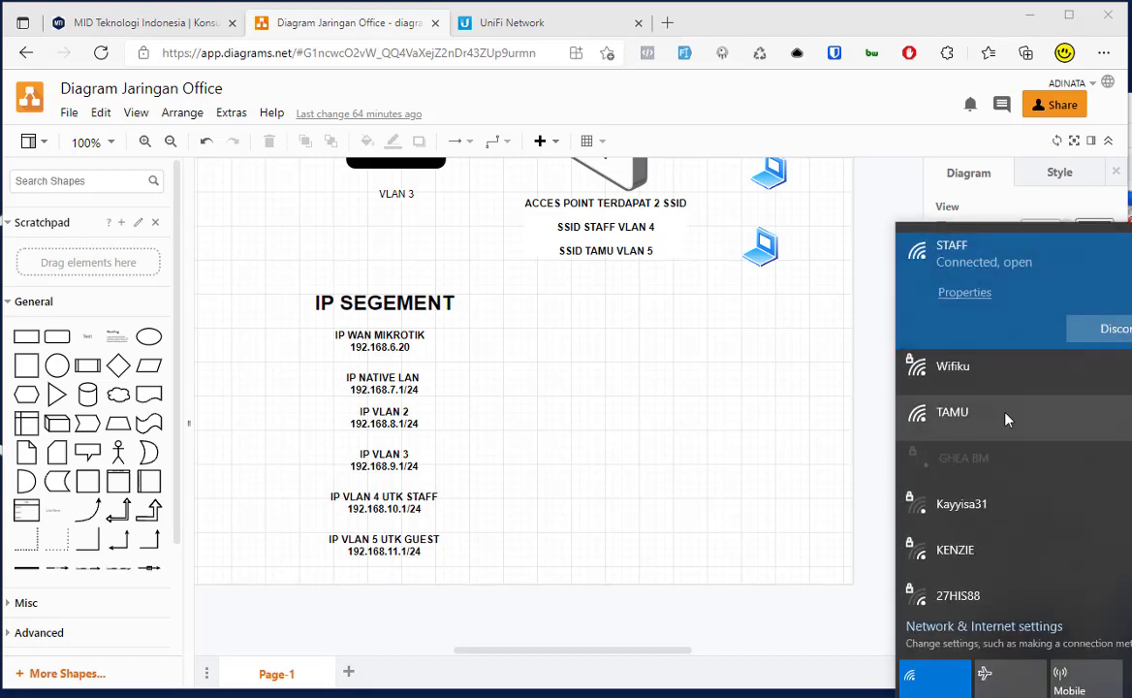
pyautogui.click(1006, 419)
pyautogui.click(940, 425)
pyautogui.click(1105, 463)
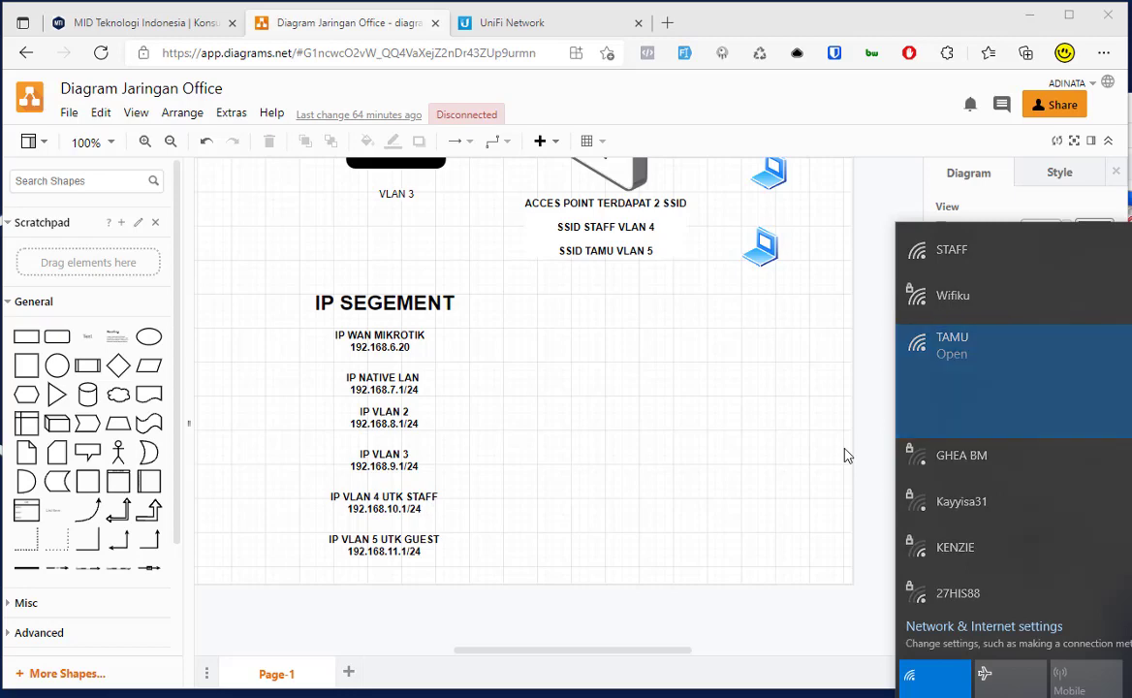
# Step: Select the TAMU SSID and IPv4 192.168.11.254 in its properties, then return to the diagram
pyautogui.click(964, 303)
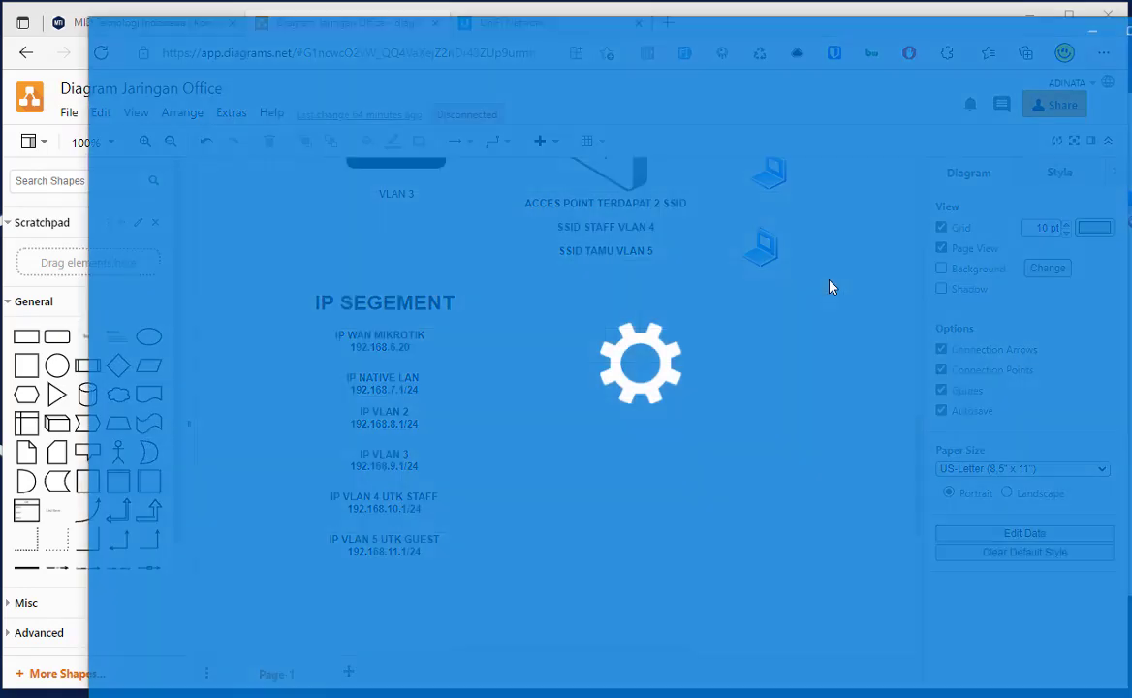
pyautogui.scroll(-5, 706, 369)
pyautogui.scroll(-2, 703, 373)
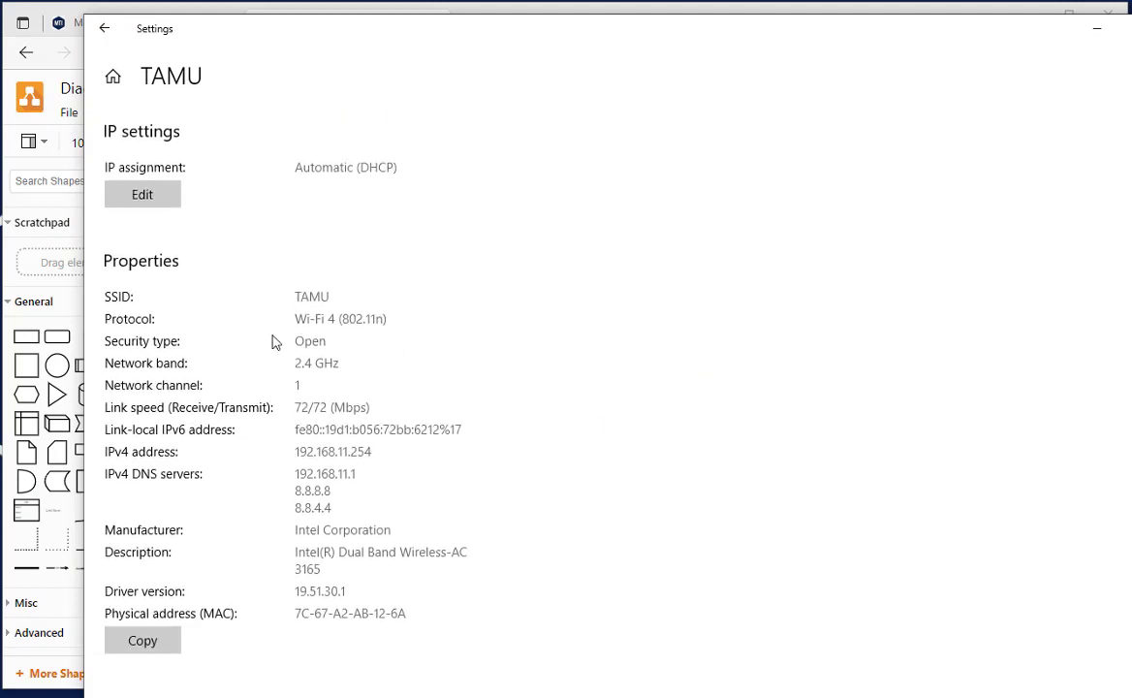
pyautogui.doubleClick(306, 296)
pyautogui.moveTo(296, 453); pyautogui.dragTo(371, 455)
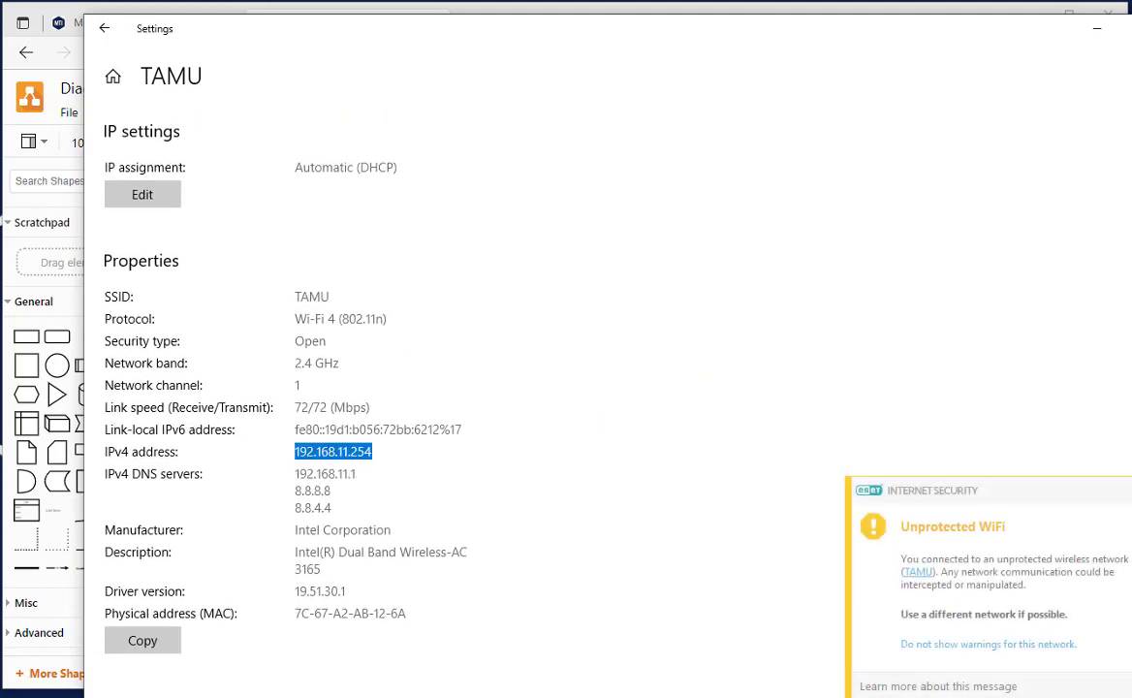
pyautogui.click(42, 682)
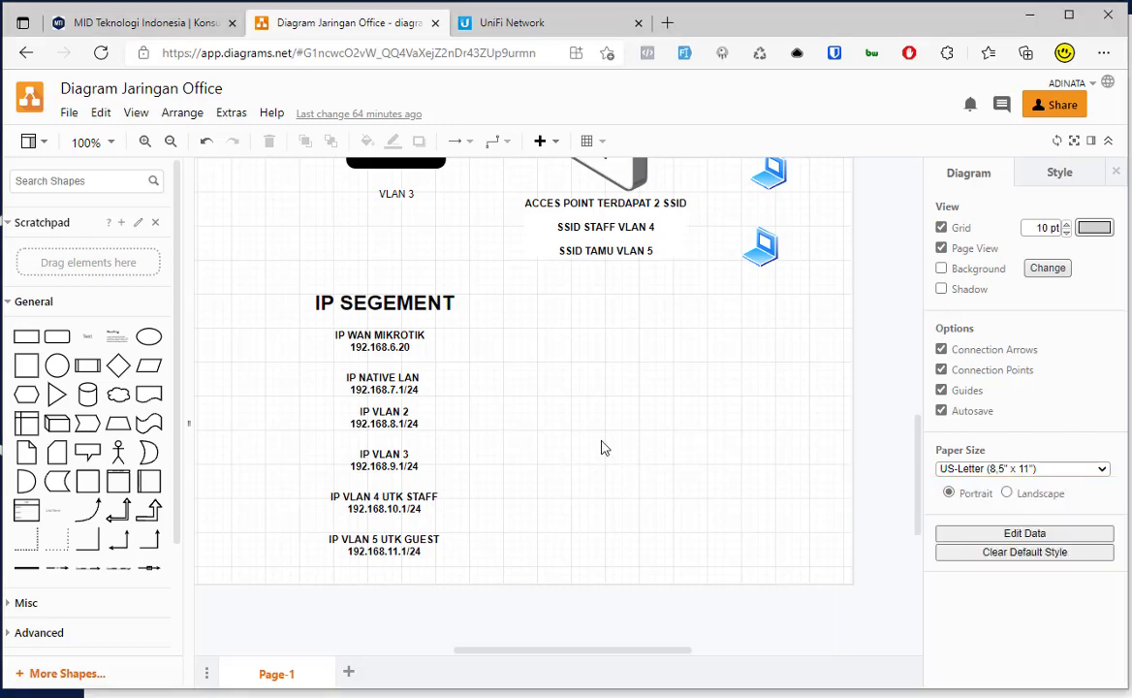
pyautogui.scroll(10, 599, 447)
pyautogui.scroll(-3, 700, 348)
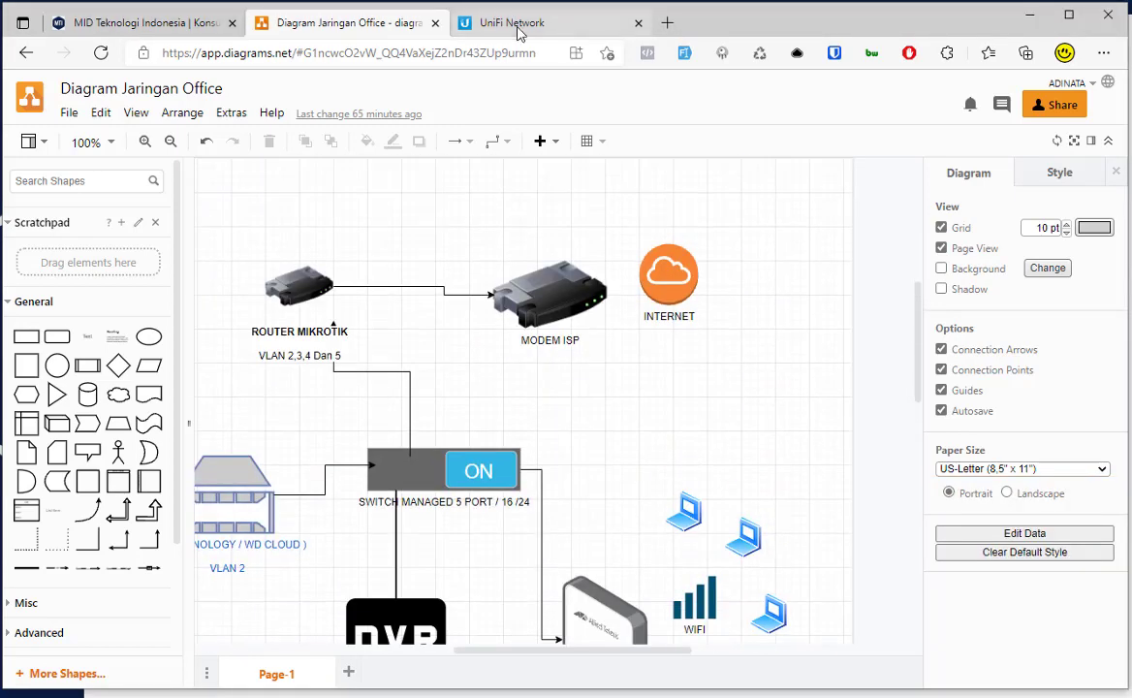
# Step: Load 192.168.5.254 in a new Edge tab
pyautogui.click(506, 24)
pyautogui.click(514, 54)
pyautogui.click(663, 27)
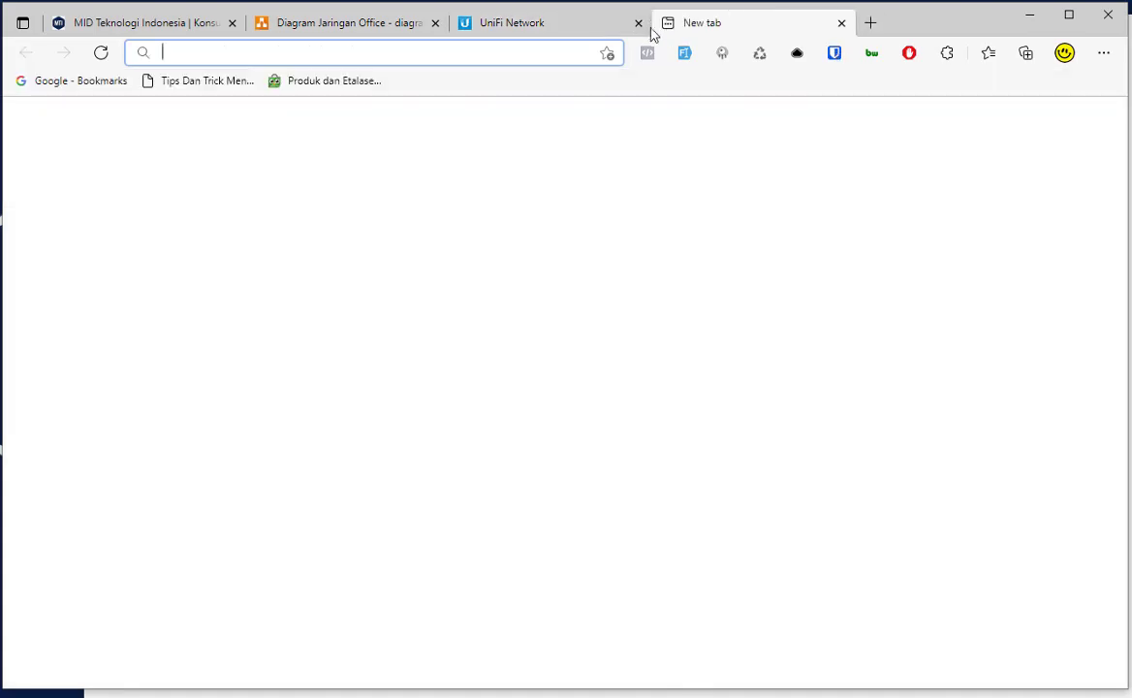
pyautogui.write('192.168')
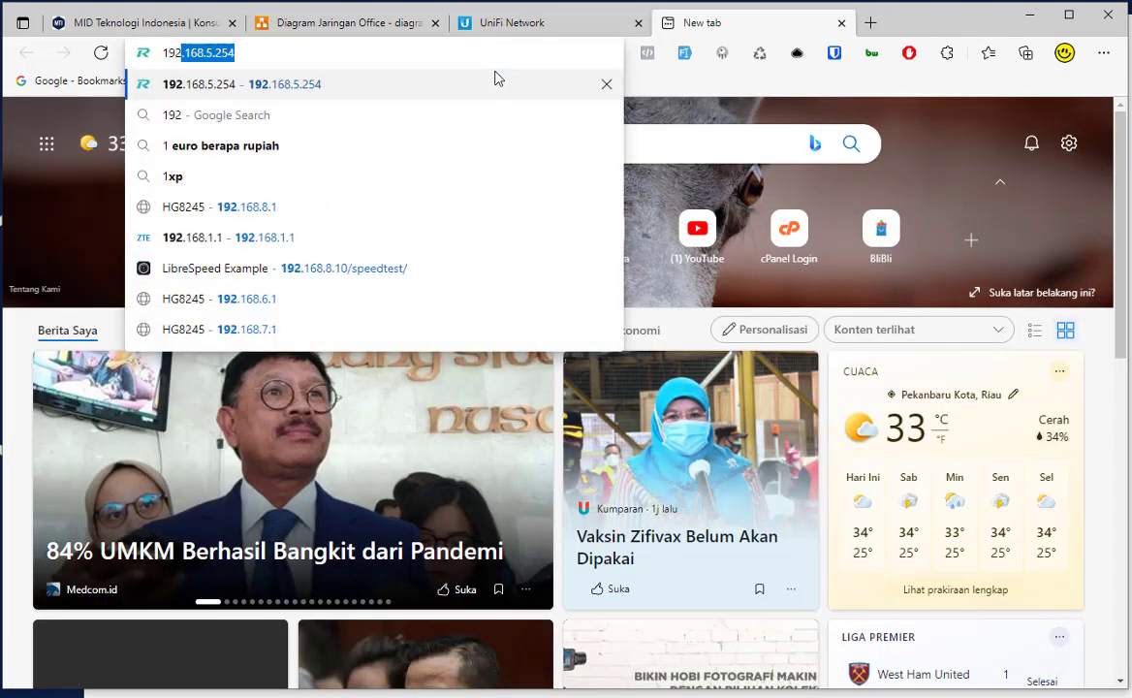
pyautogui.write('.')
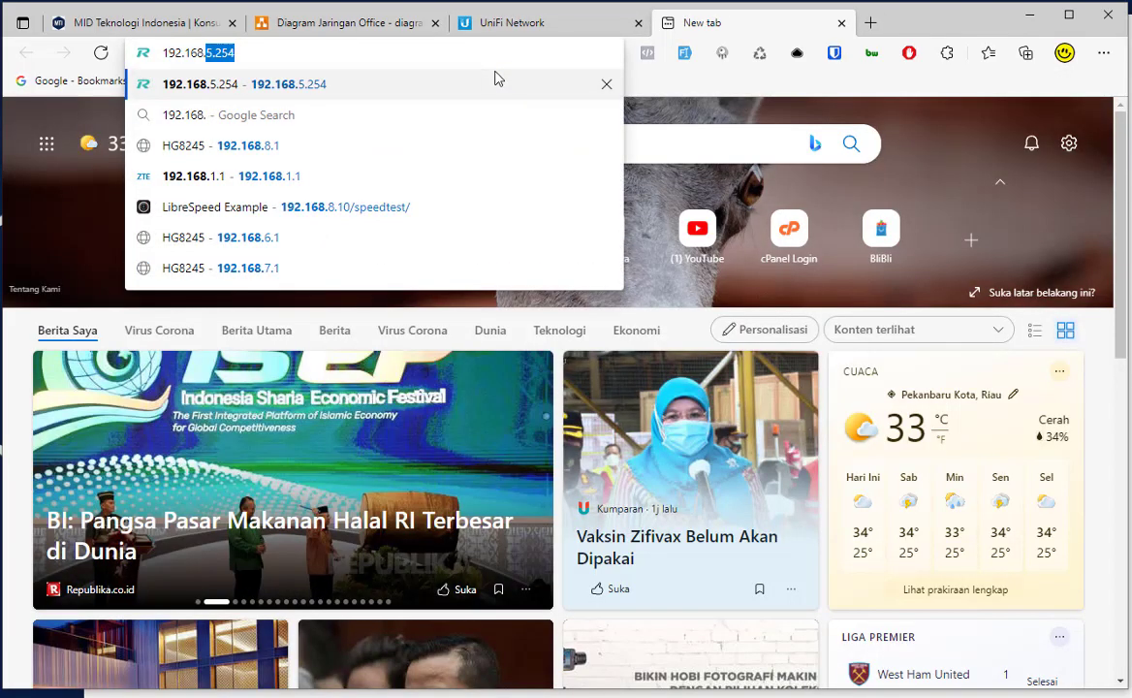
pyautogui.press('Return')
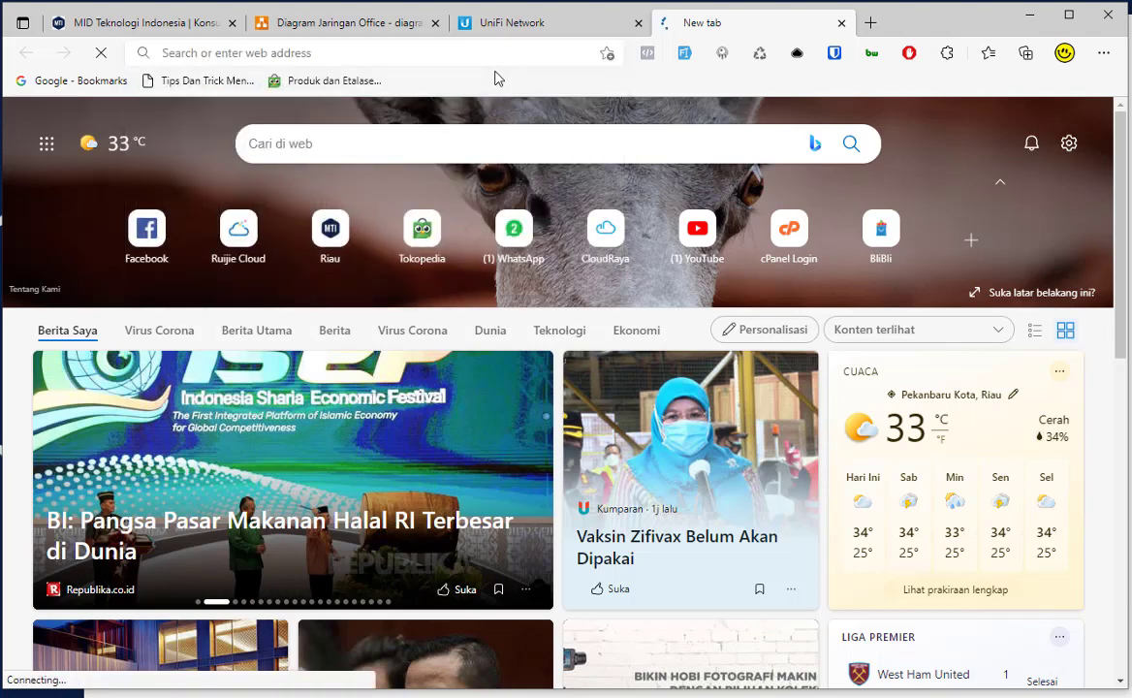
# Step: Change the address to 192.168.6.254 and load it
pyautogui.click(505, 46)
pyautogui.click(505, 47)
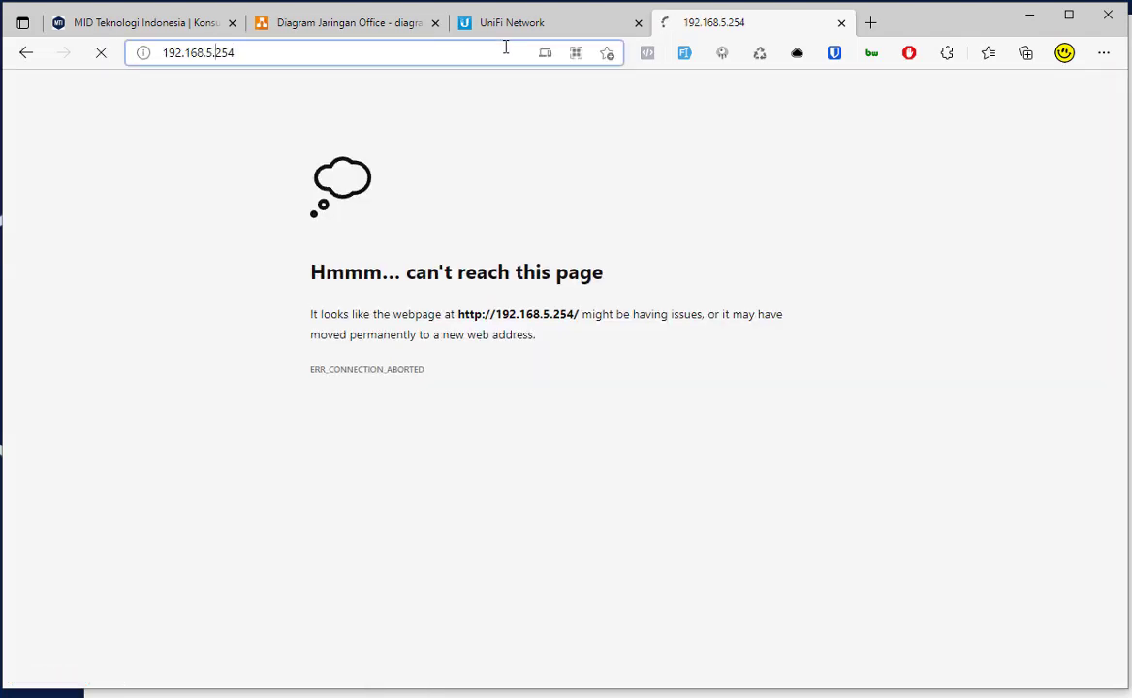
pyautogui.press('BackSpace')
pyautogui.write('6')
pyautogui.press('Return')
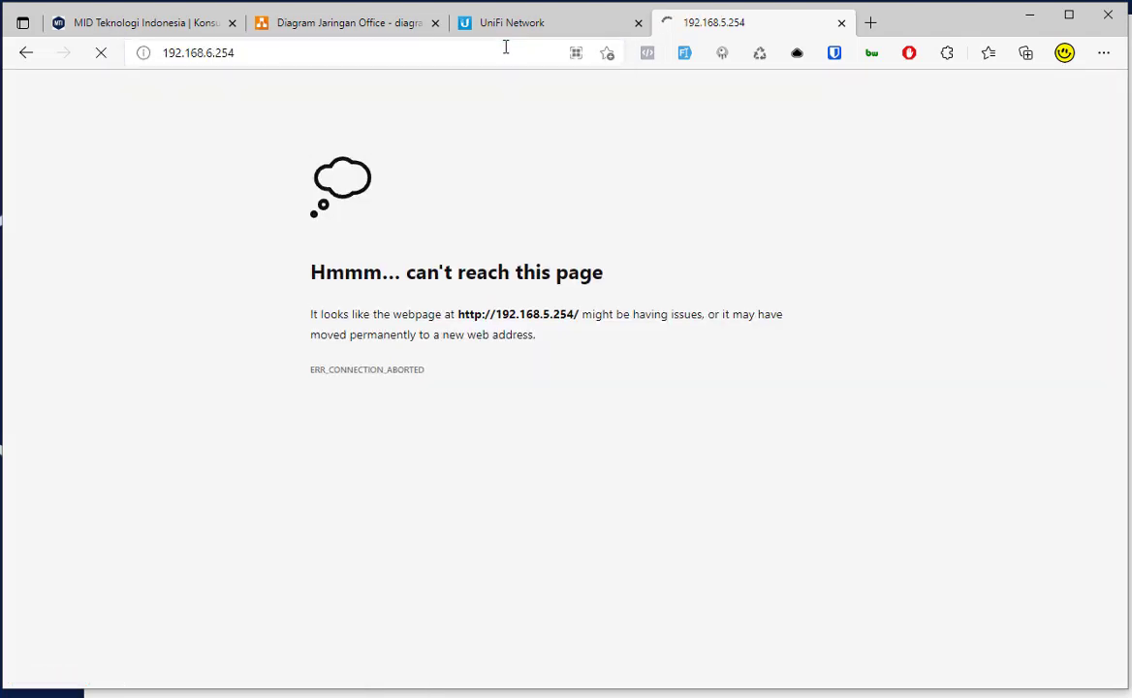
# Step: Check the diagram's IP list, retry, then load 192.168.7.254
pyautogui.click(359, 23)
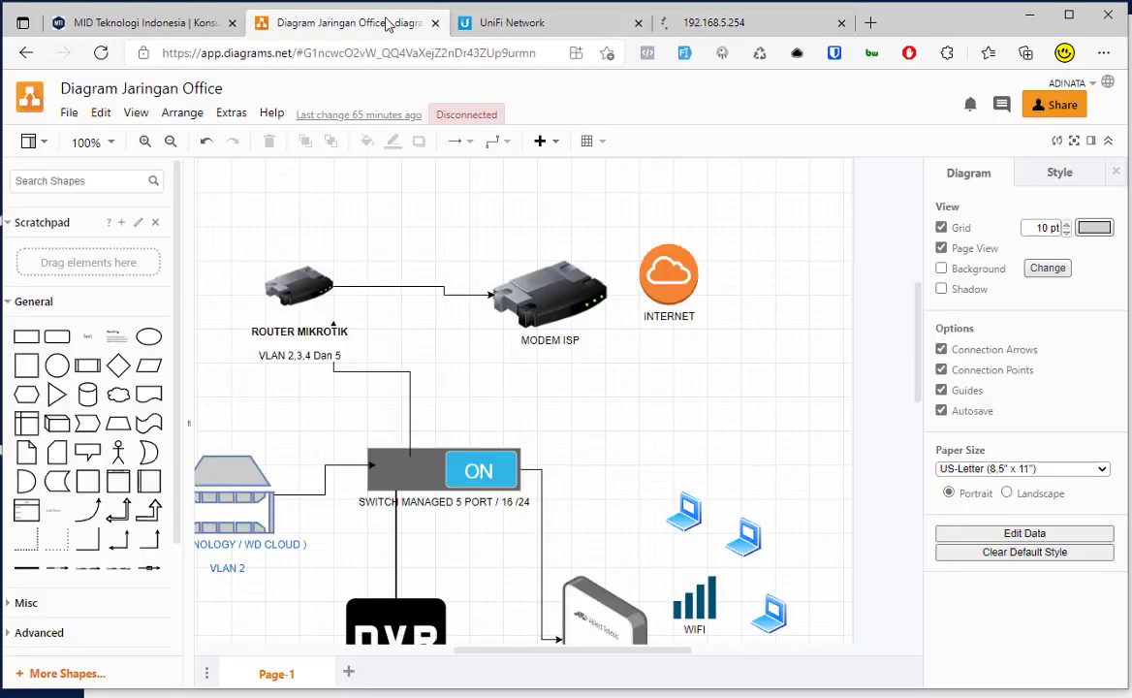
pyautogui.scroll(-3, 387, 369)
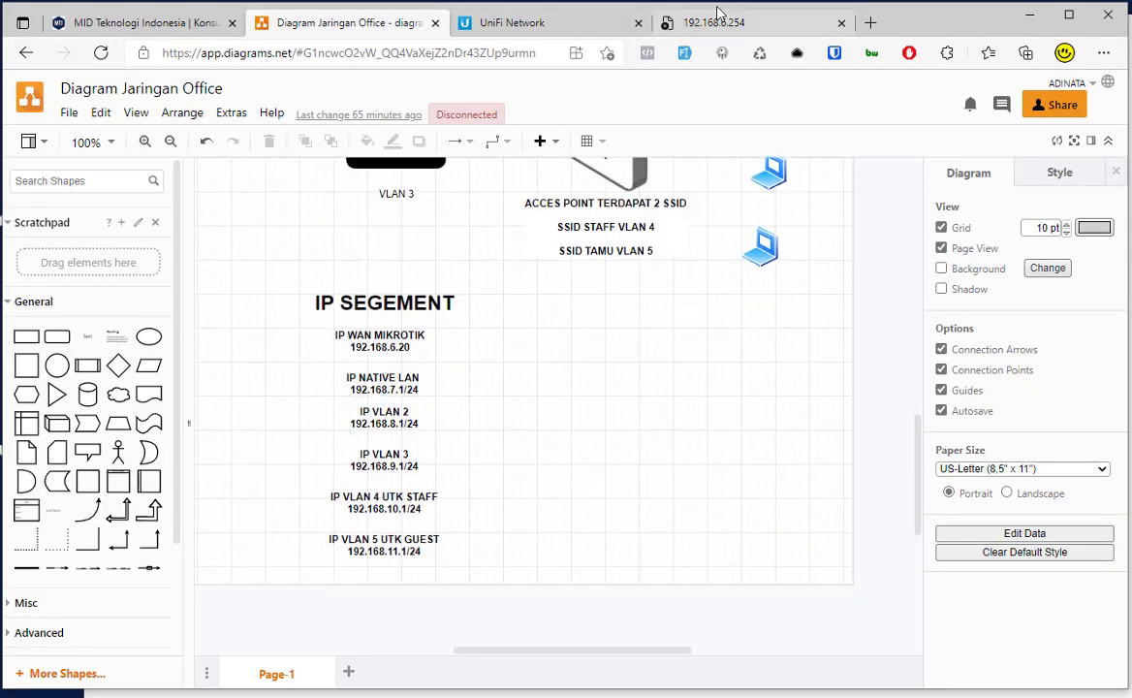
pyautogui.click(713, 22)
pyautogui.click(206, 52)
pyautogui.press('Return')
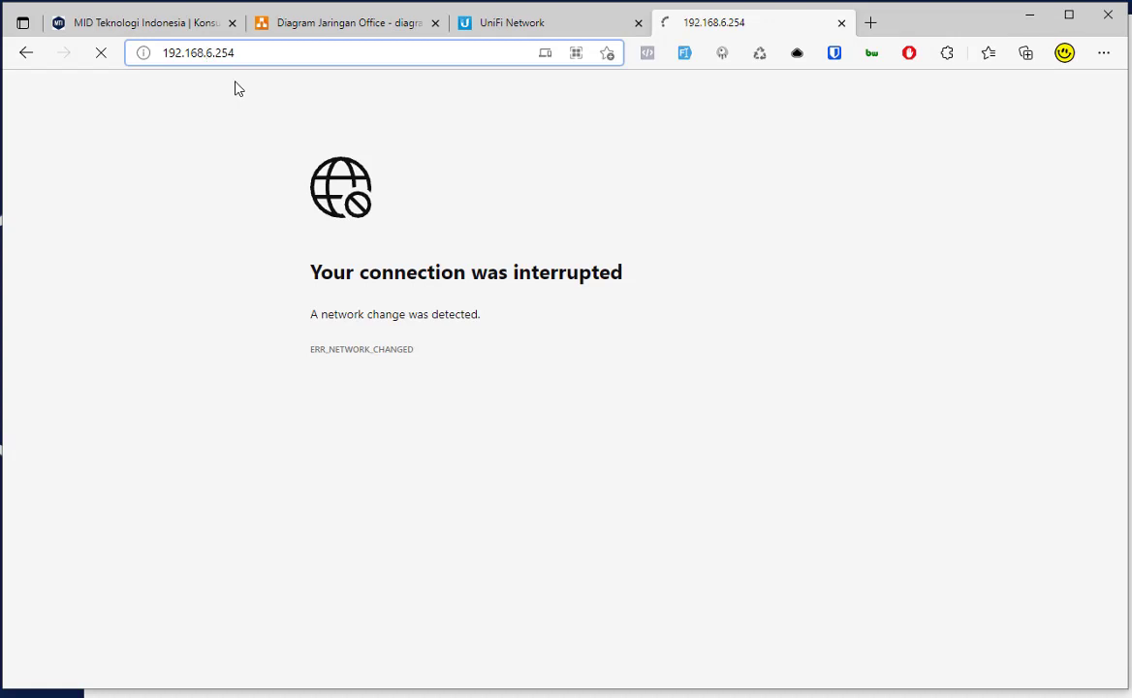
pyautogui.press('BackSpace')
pyautogui.write('7')
pyautogui.press('Return')
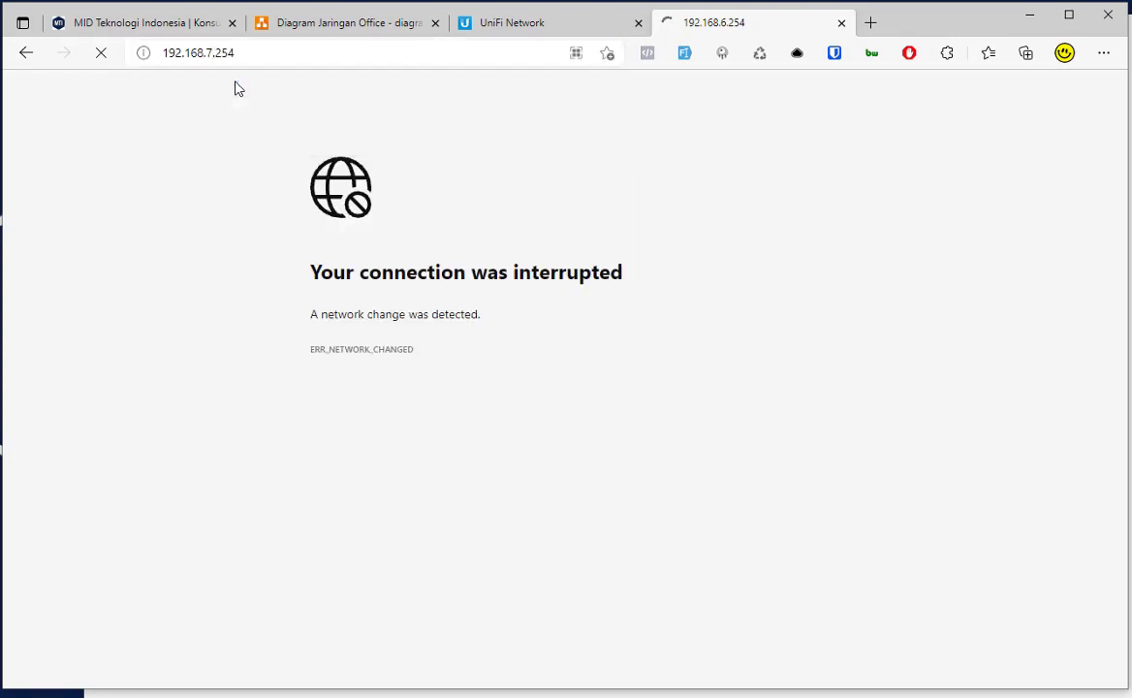
# Step: Compare the 192.168.7.254 result with the diagram, then close Command Prompt
pyautogui.click(462, 57)
pyautogui.click(360, 25)
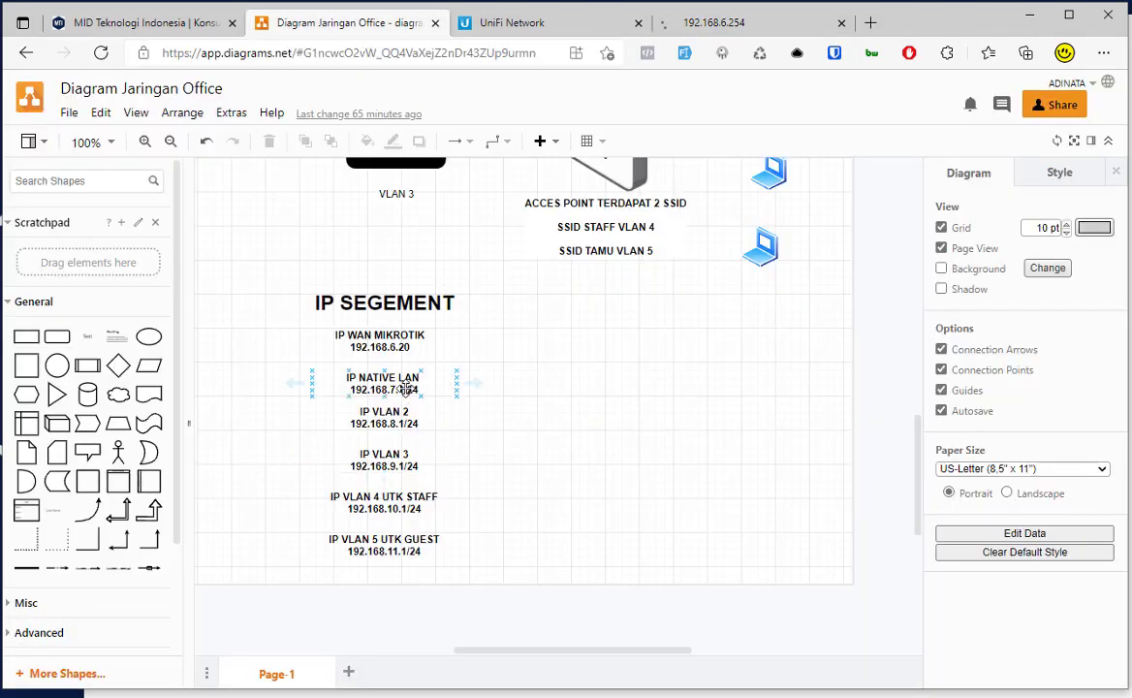
pyautogui.click(680, 29)
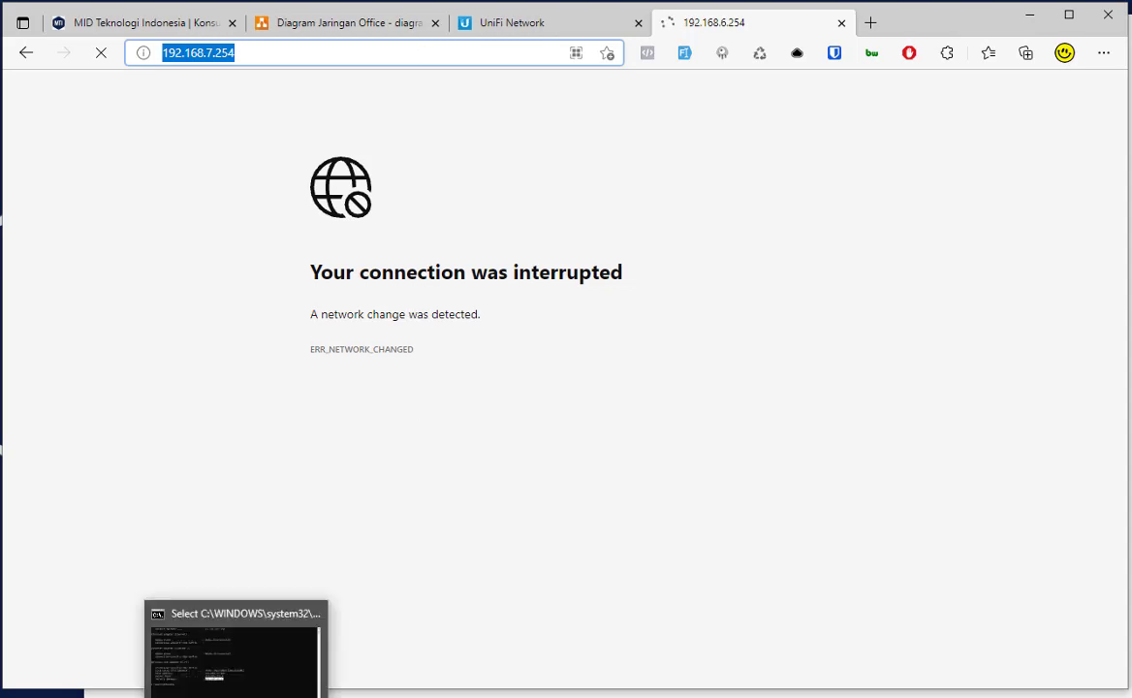
pyautogui.click(233, 621)
pyautogui.click(1050, 98)
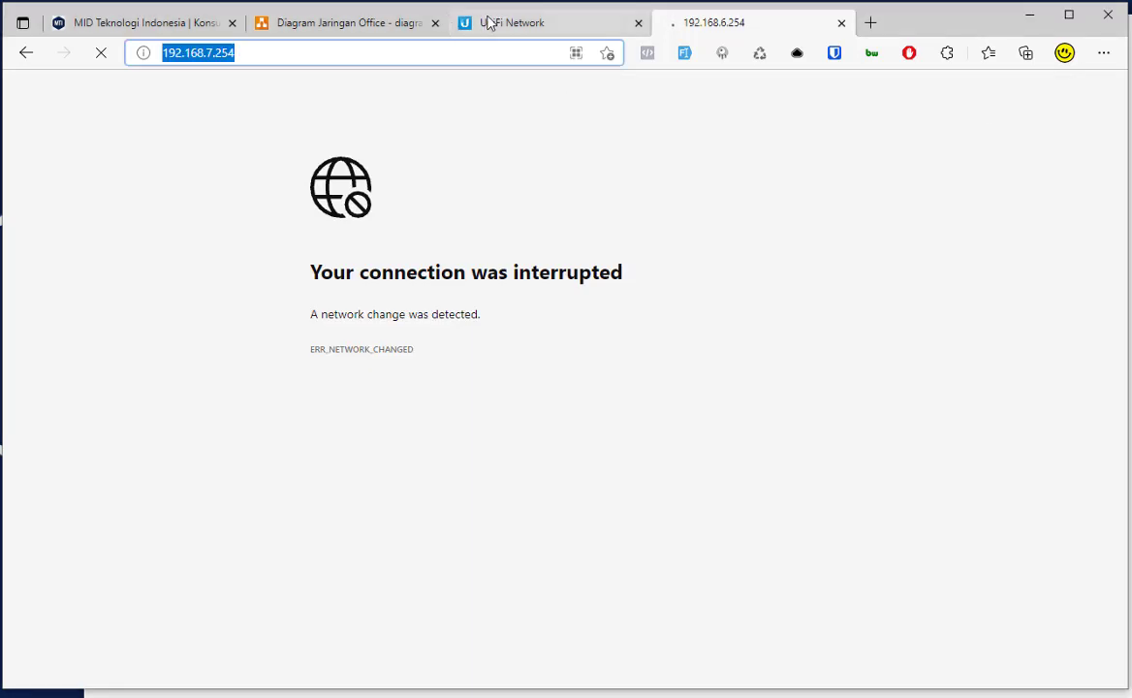
pyautogui.click(512, 23)
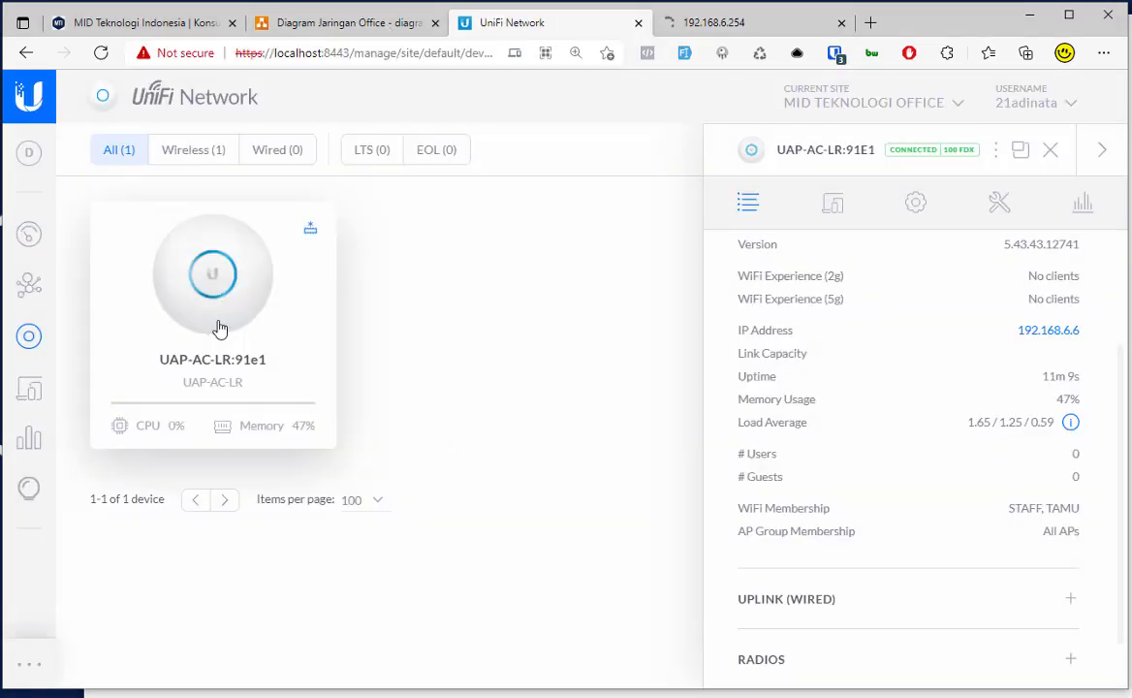
# Step: Try connecting the laptop to STAFF and dismiss the failed connection message
pyautogui.scroll(-1, 720, 592)
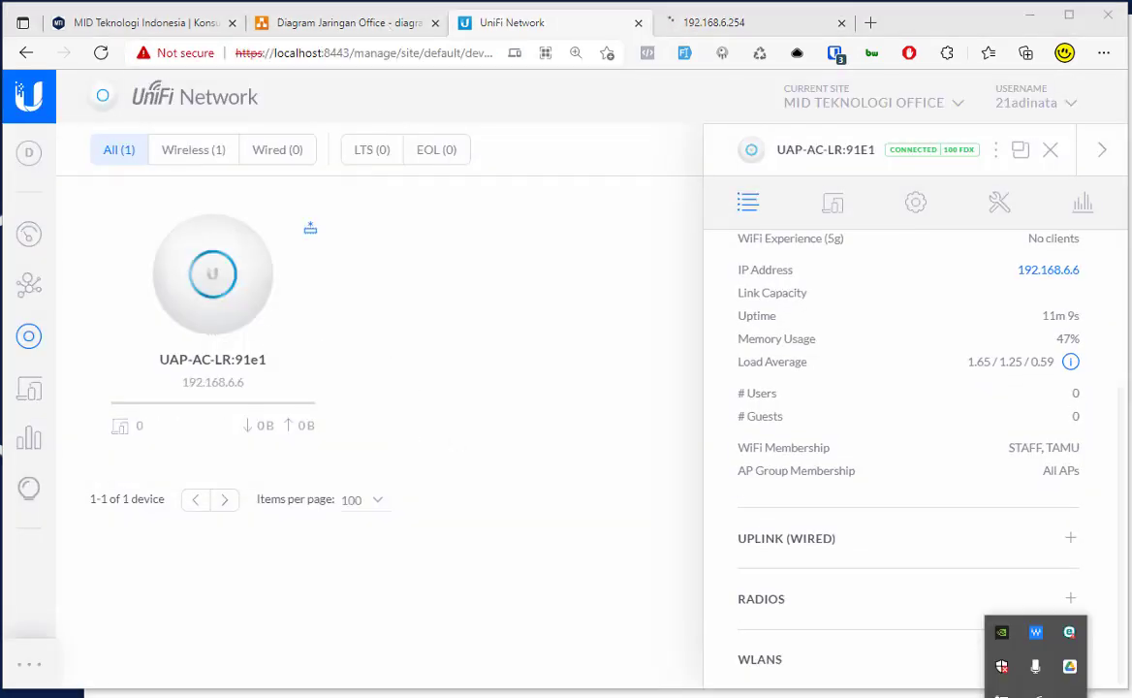
pyautogui.click(1004, 651)
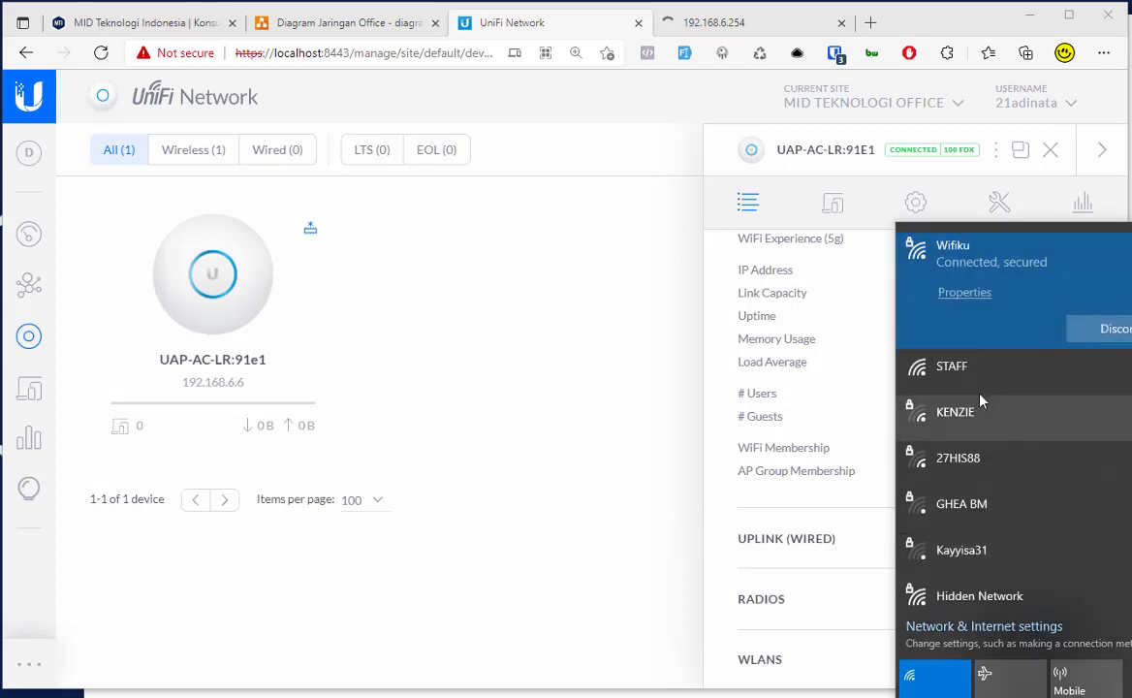
pyautogui.click(1008, 374)
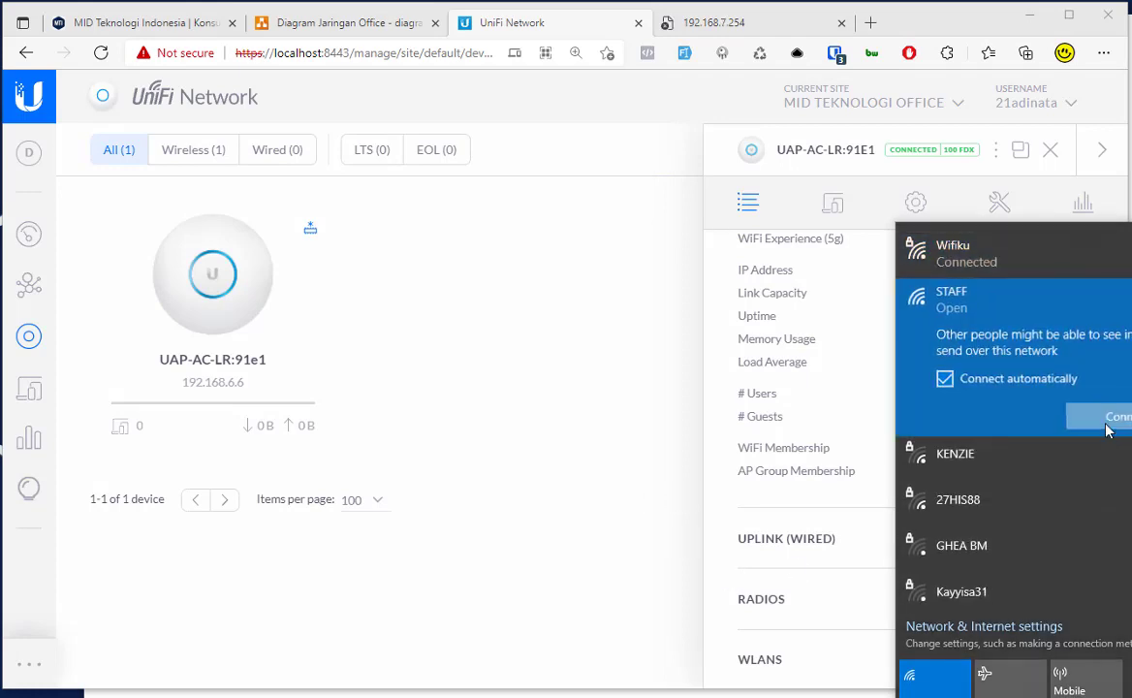
pyautogui.click(1107, 421)
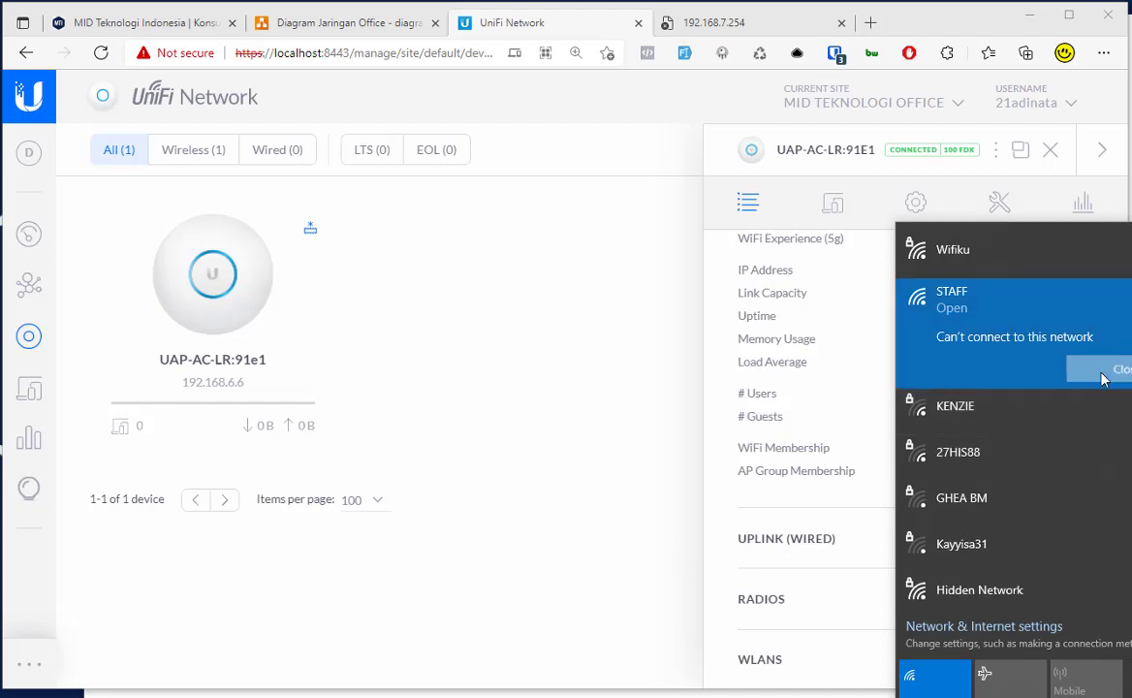
pyautogui.click(1104, 370)
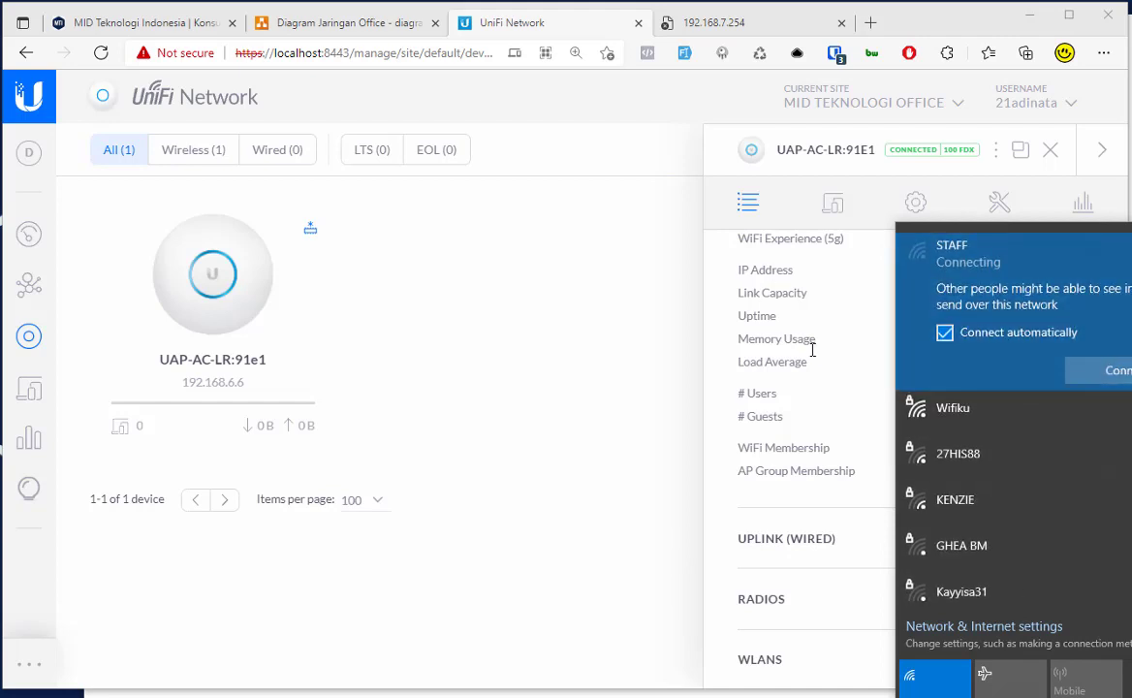
pyautogui.click(962, 403)
pyautogui.click(953, 252)
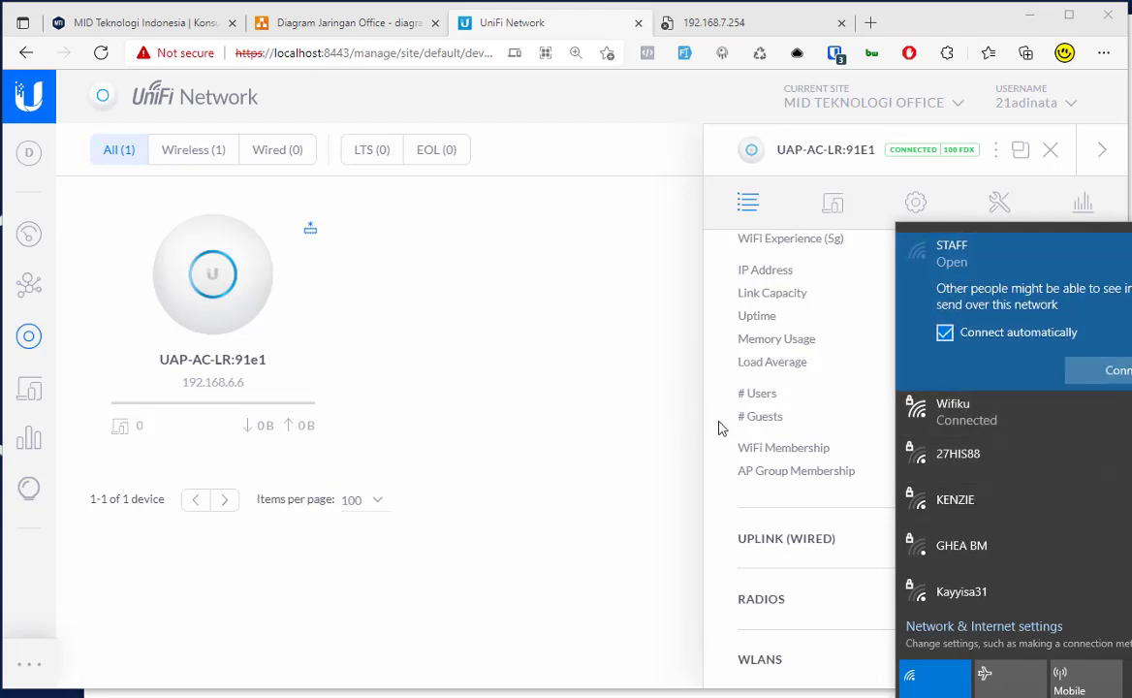
pyautogui.click(597, 465)
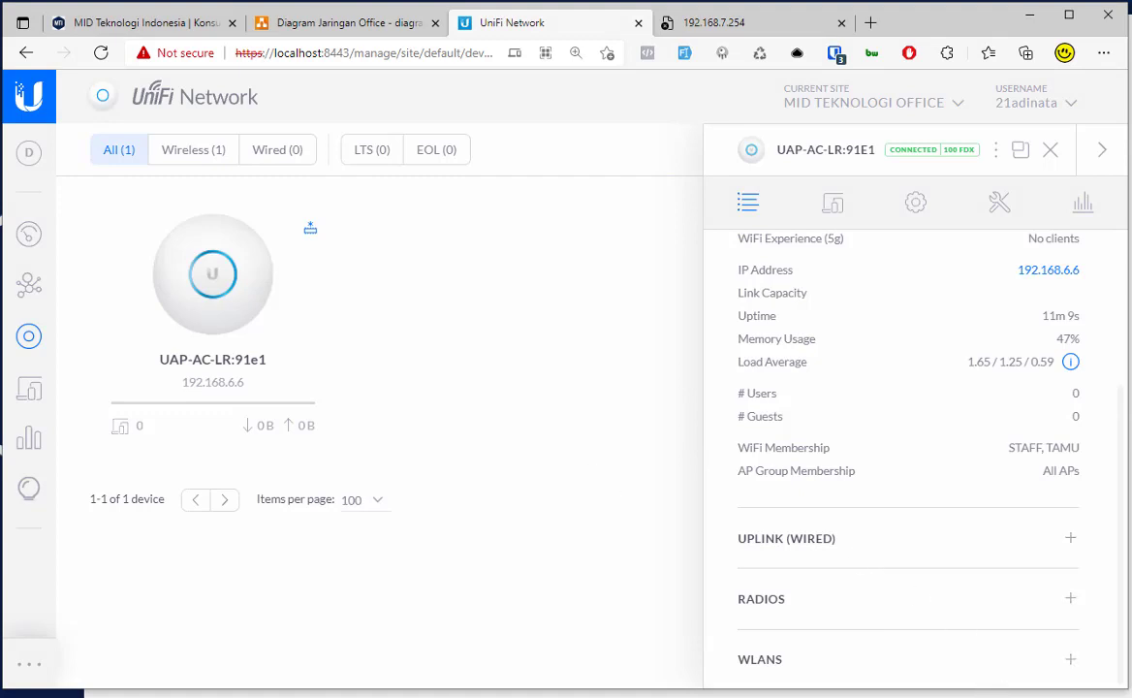
# Step: Disconnect the laptop from Wifiku and review the STAFF entry again
pyautogui.click(1037, 697)
pyautogui.click(1066, 697)
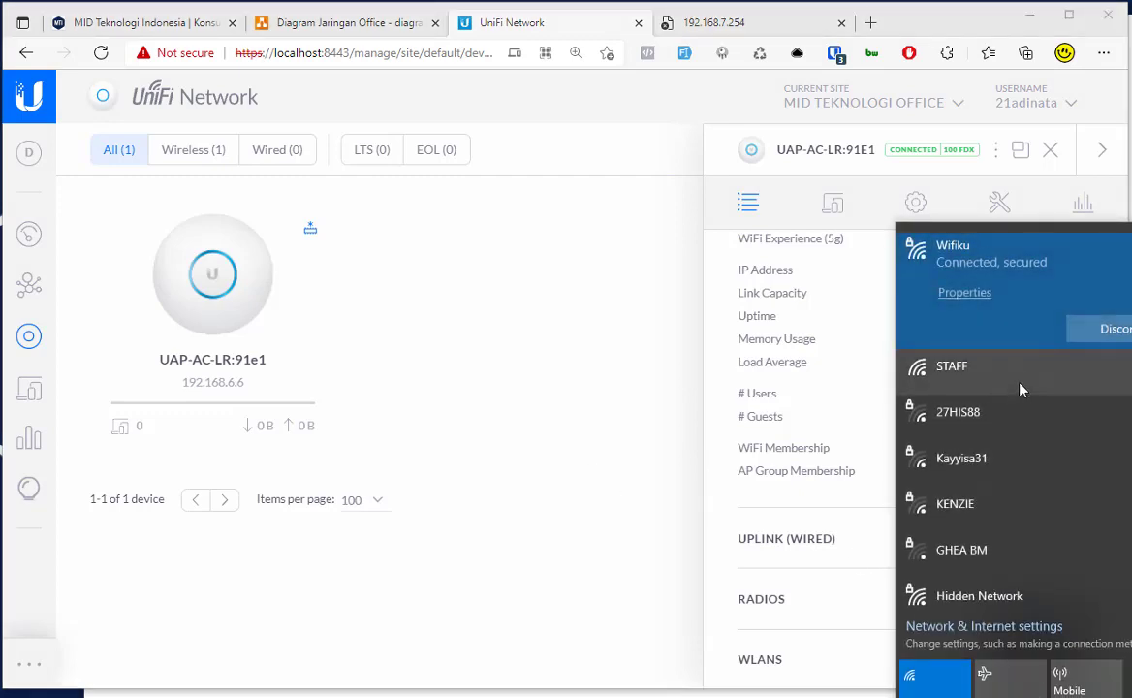
pyautogui.scroll(-1, 1026, 404)
pyautogui.scroll(1, 1028, 398)
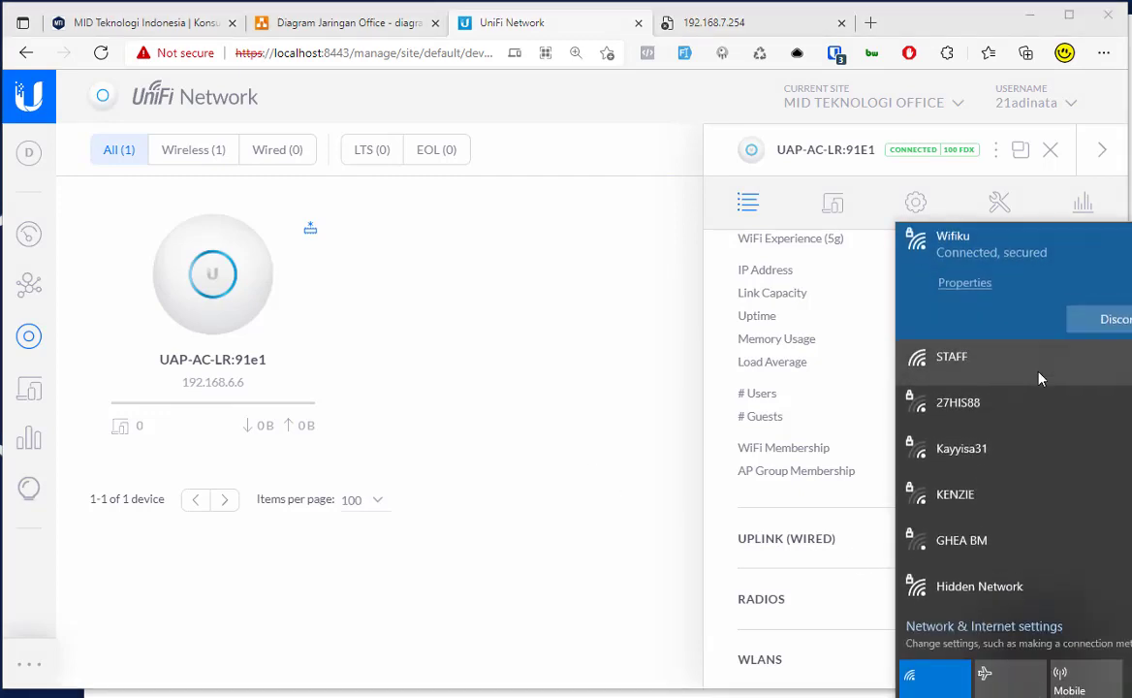
pyautogui.click(1106, 332)
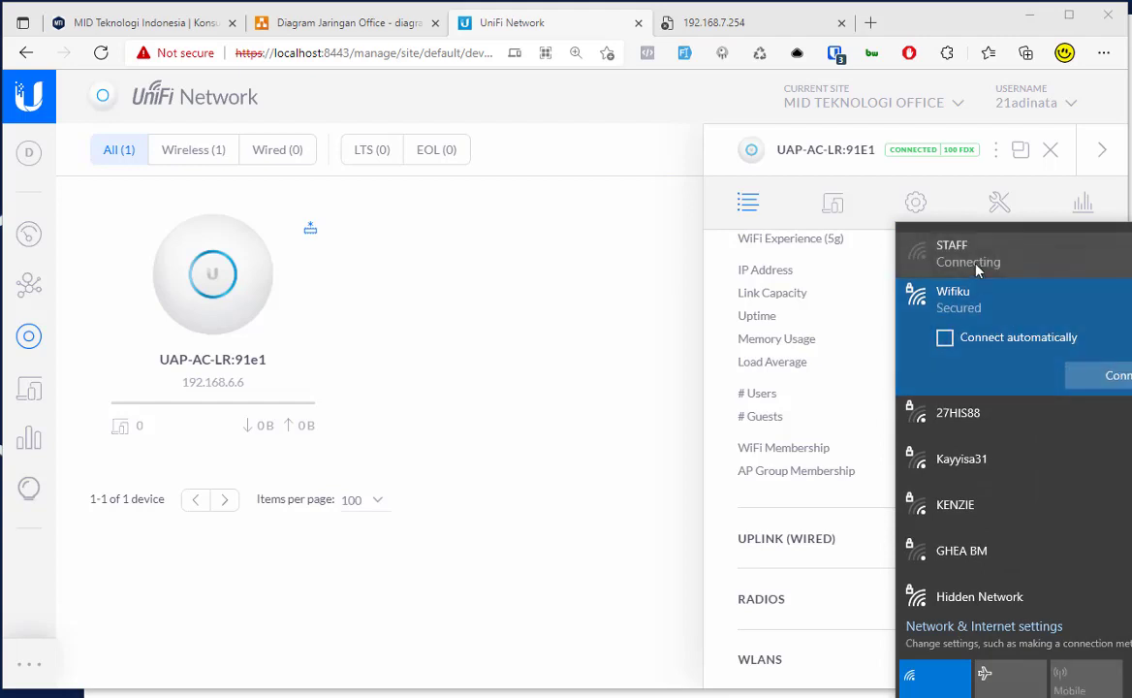
pyautogui.click(916, 408)
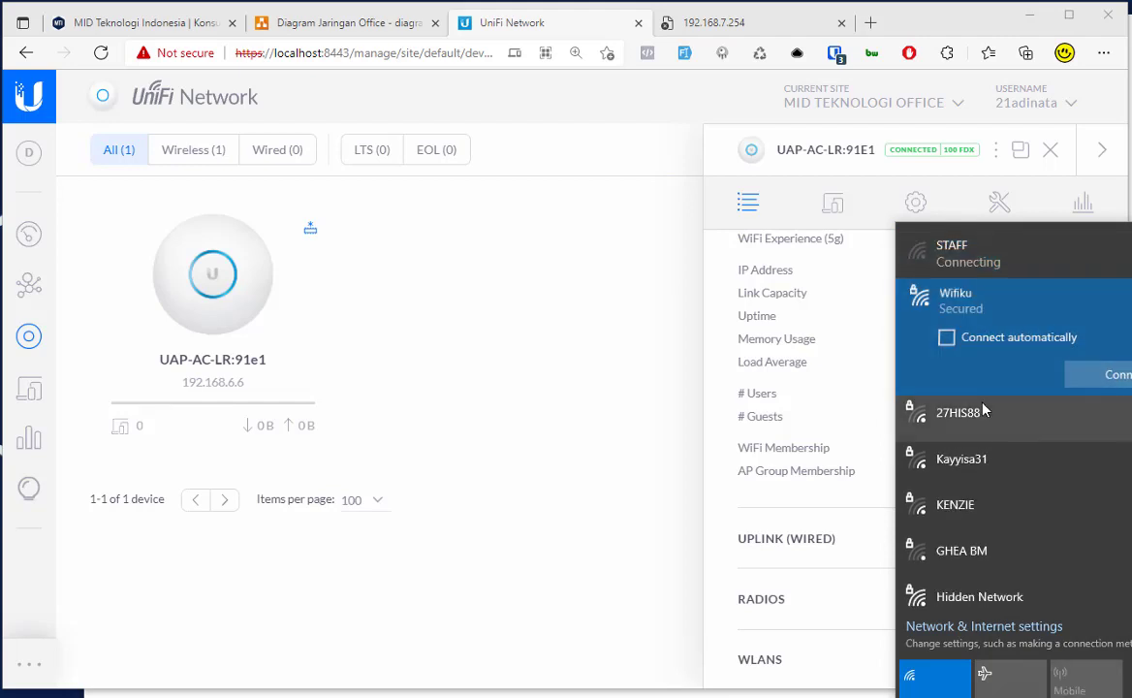
pyautogui.click(980, 259)
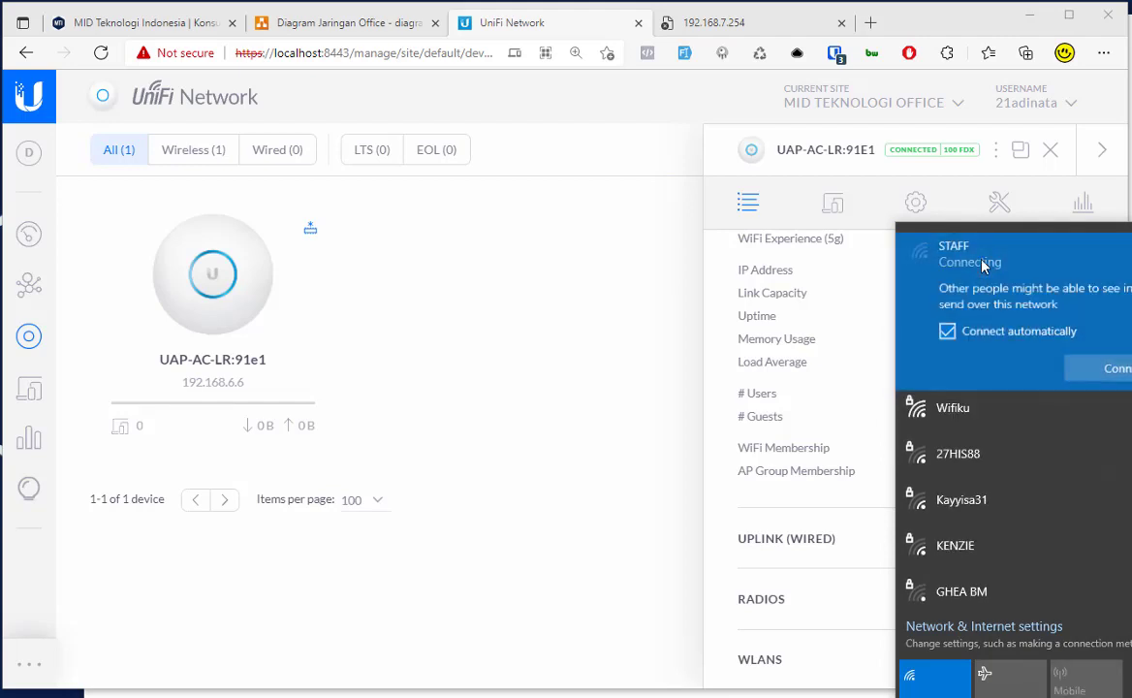
pyautogui.click(822, 403)
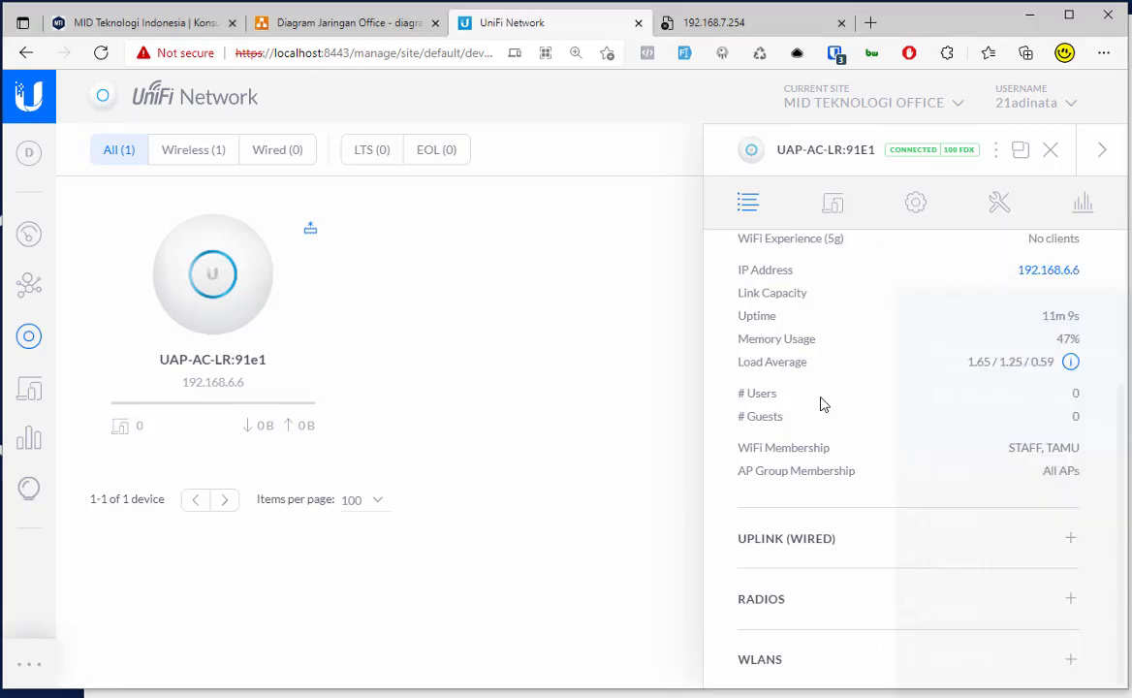
pyautogui.click(1035, 695)
pyautogui.click(1036, 694)
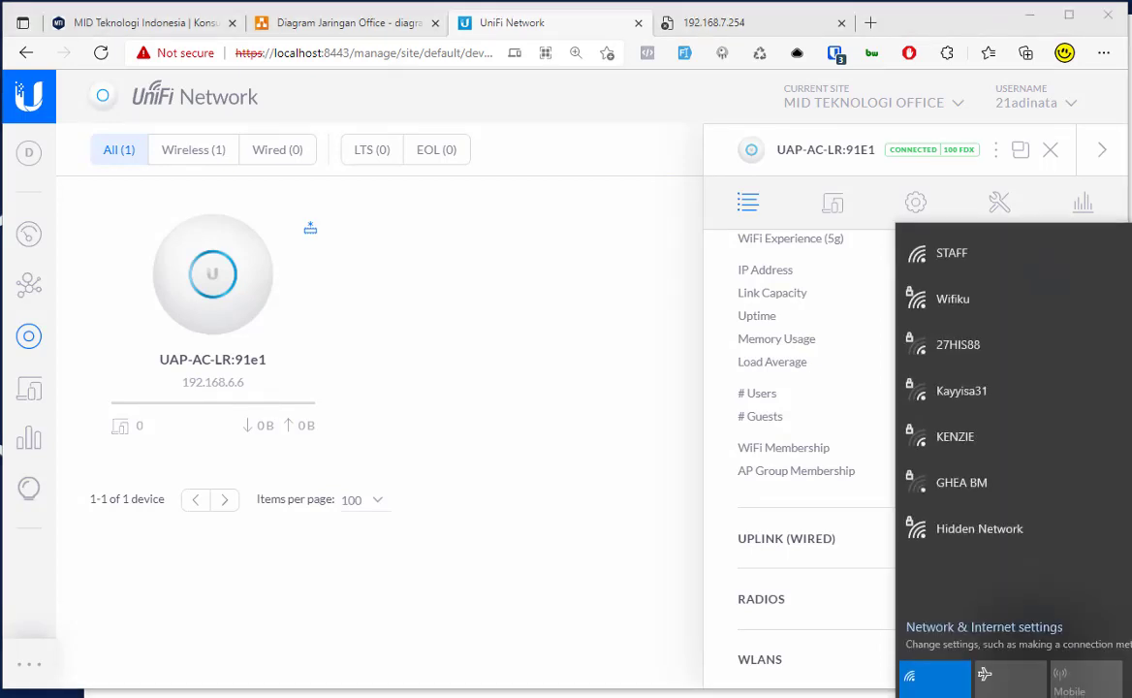
# Step: Toggle the laptop's Wi-Fi off and on three times, then reopen the network list showing TAMU connected
pyautogui.click(932, 676)
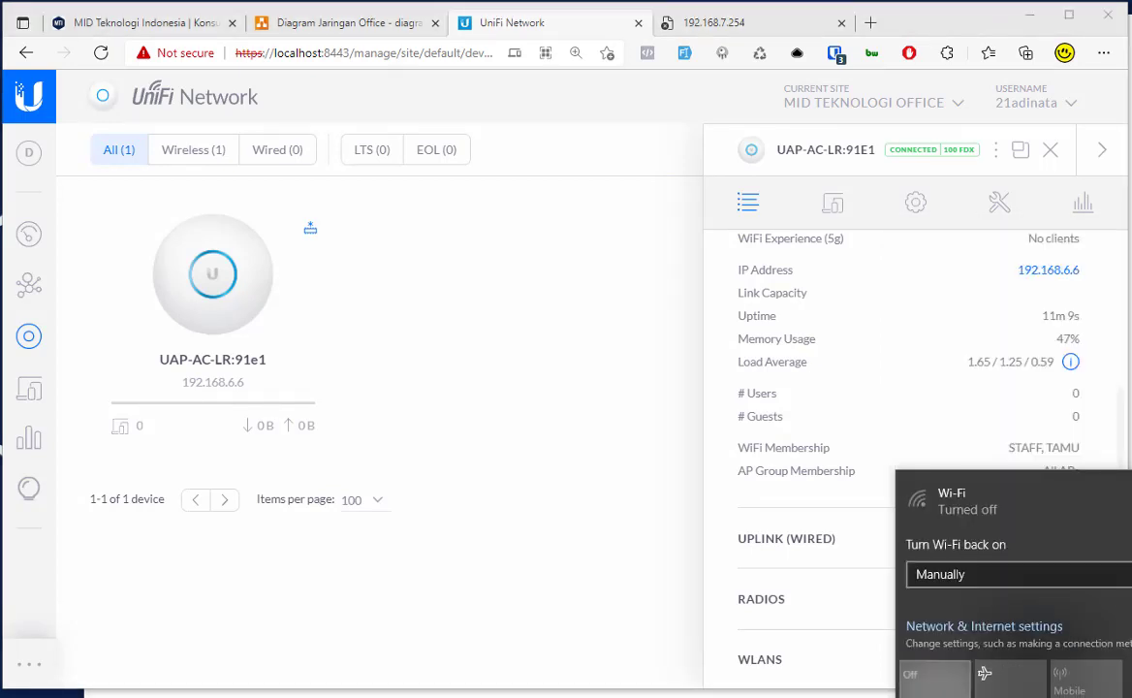
pyautogui.click(933, 676)
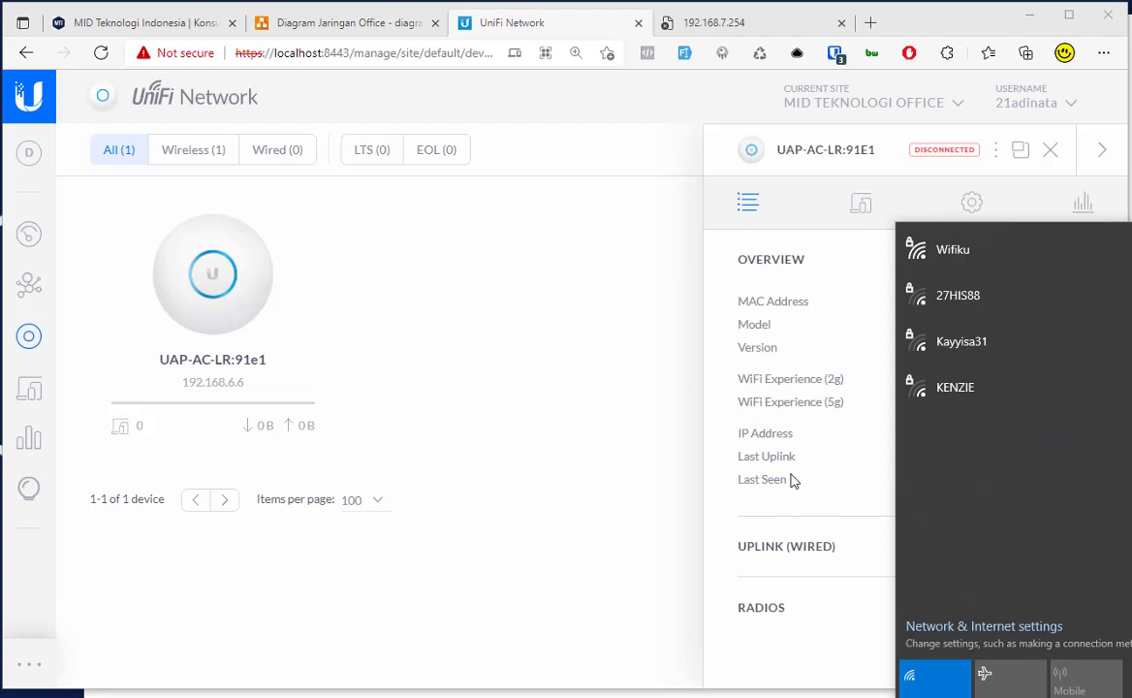
pyautogui.click(937, 678)
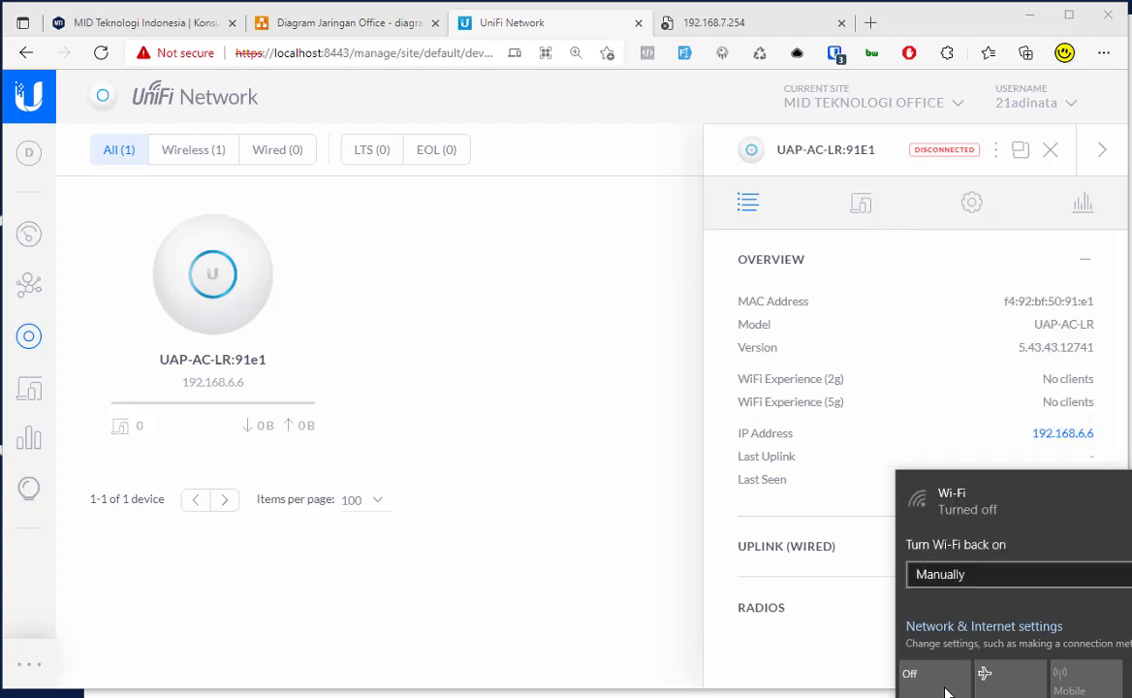
pyautogui.click(945, 689)
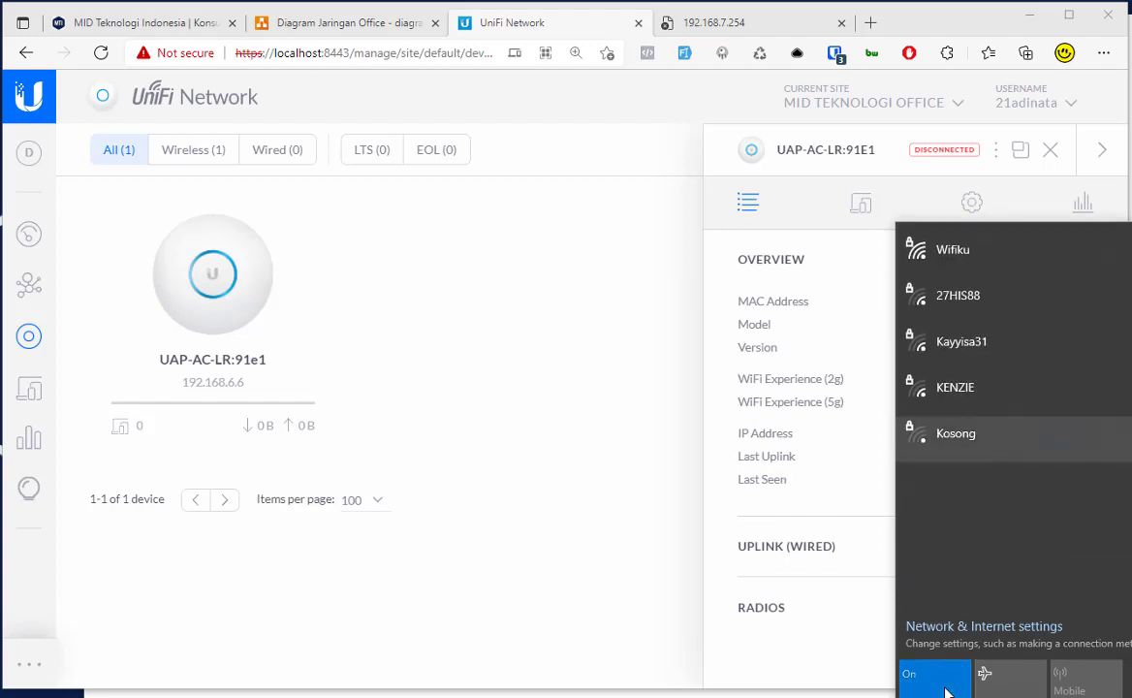
pyautogui.click(945, 689)
pyautogui.click(947, 690)
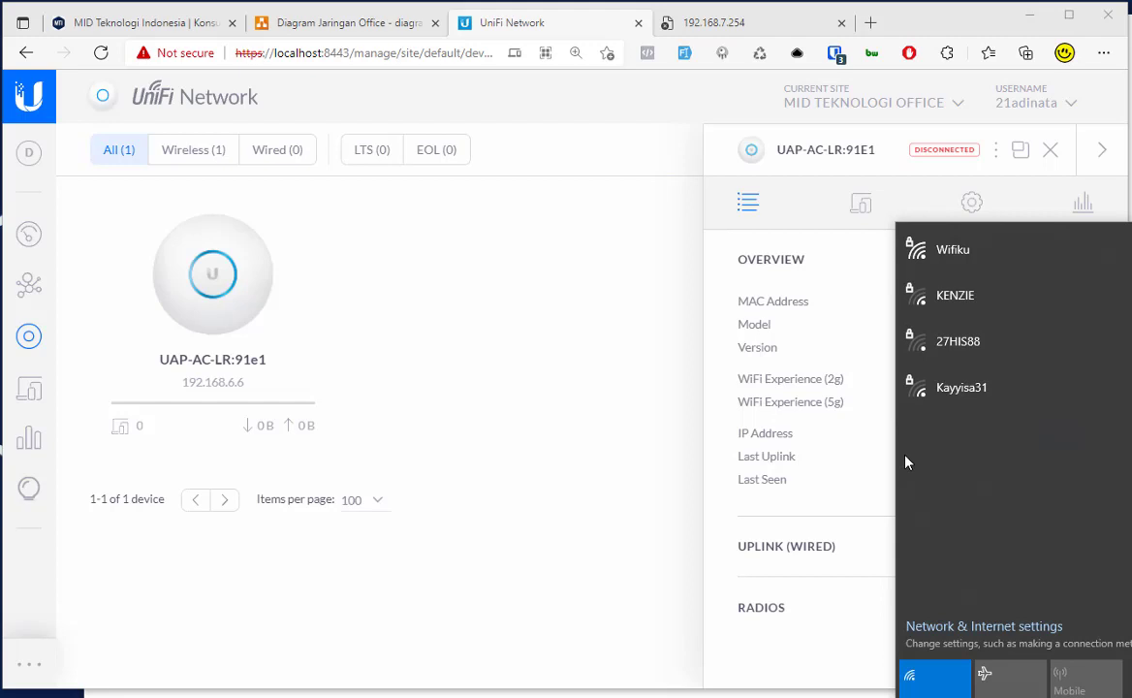
pyautogui.click(785, 453)
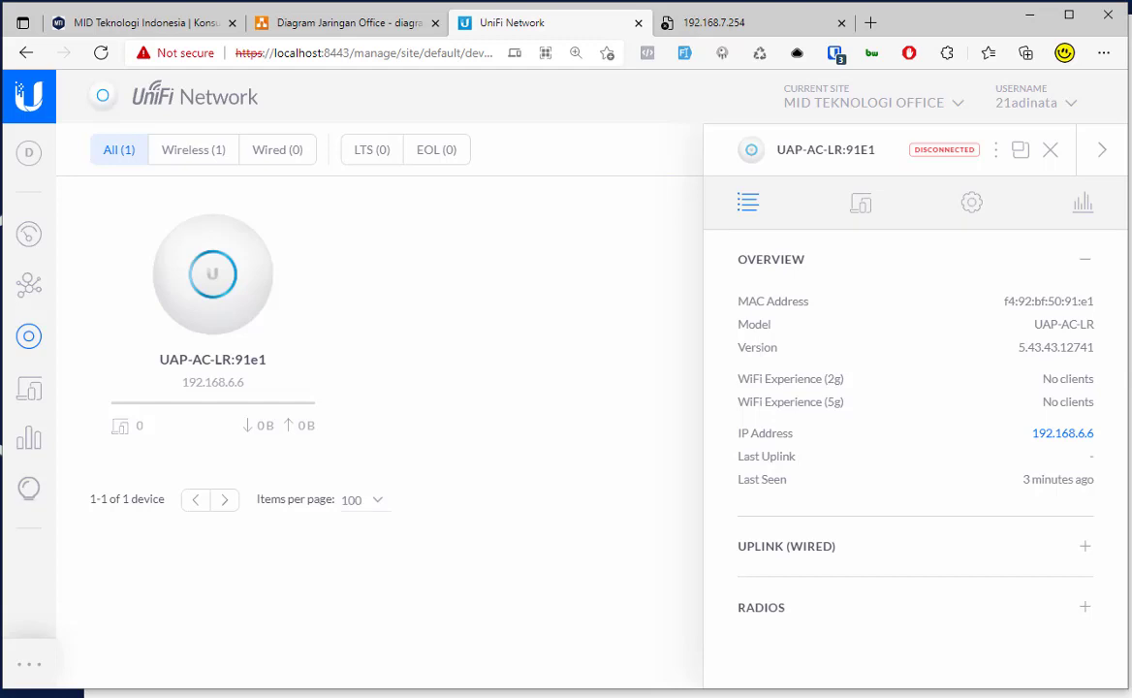
pyautogui.click(1034, 694)
pyautogui.click(1037, 663)
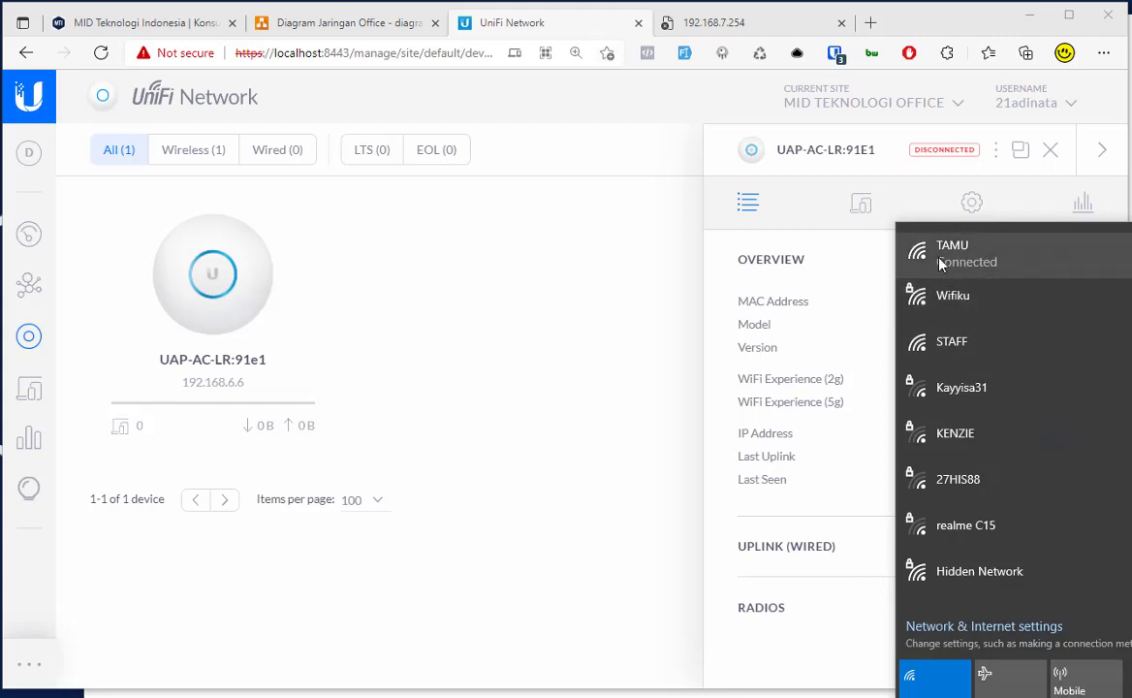
# Step: Sign in to the switch at 192.168.7.254 as admin and reload the UniFi device page
pyautogui.click(679, 22)
pyautogui.click(471, 57)
pyautogui.press('Return')
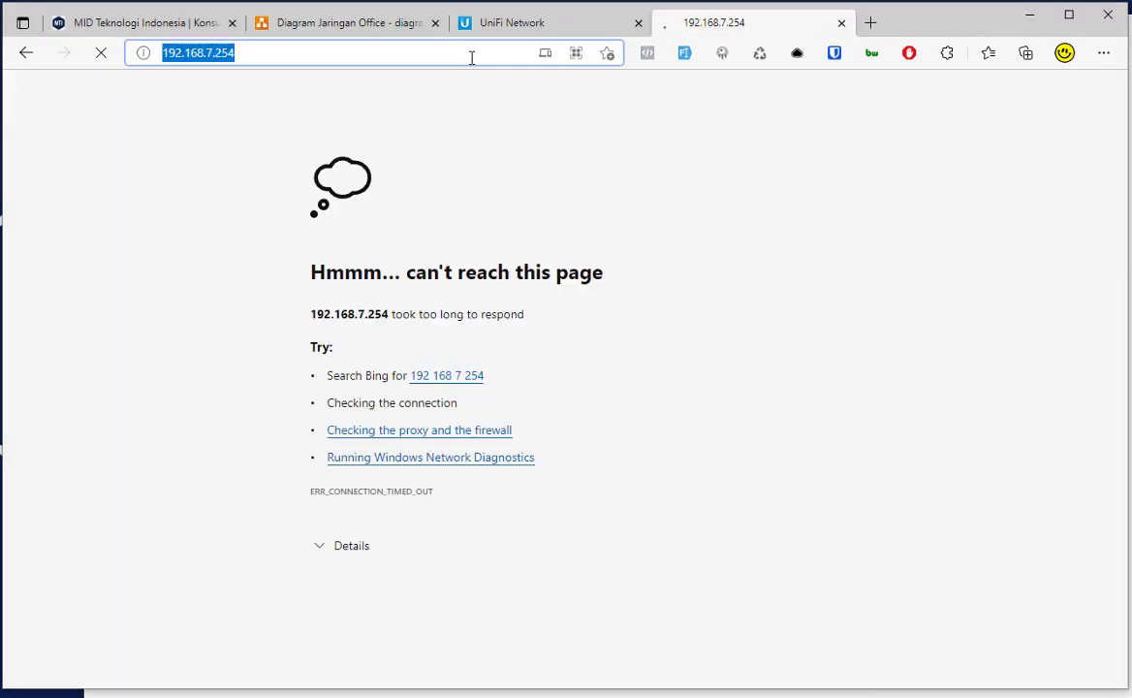
pyautogui.write('admin')
pyautogui.press('Tab')
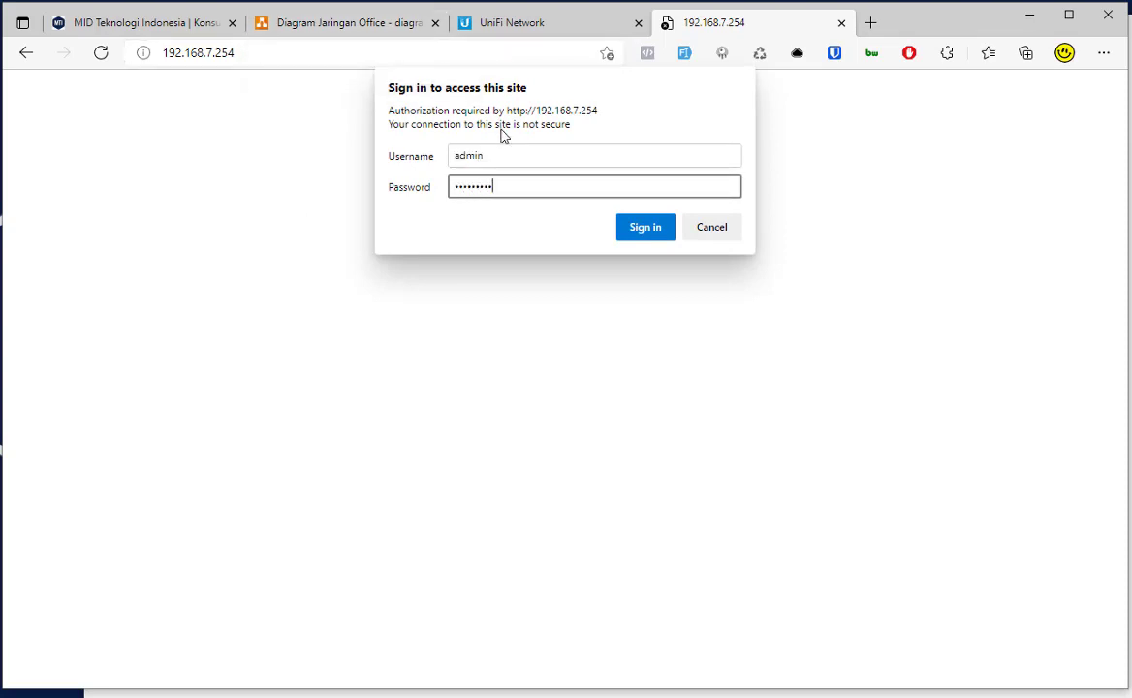
pyautogui.press('Return')
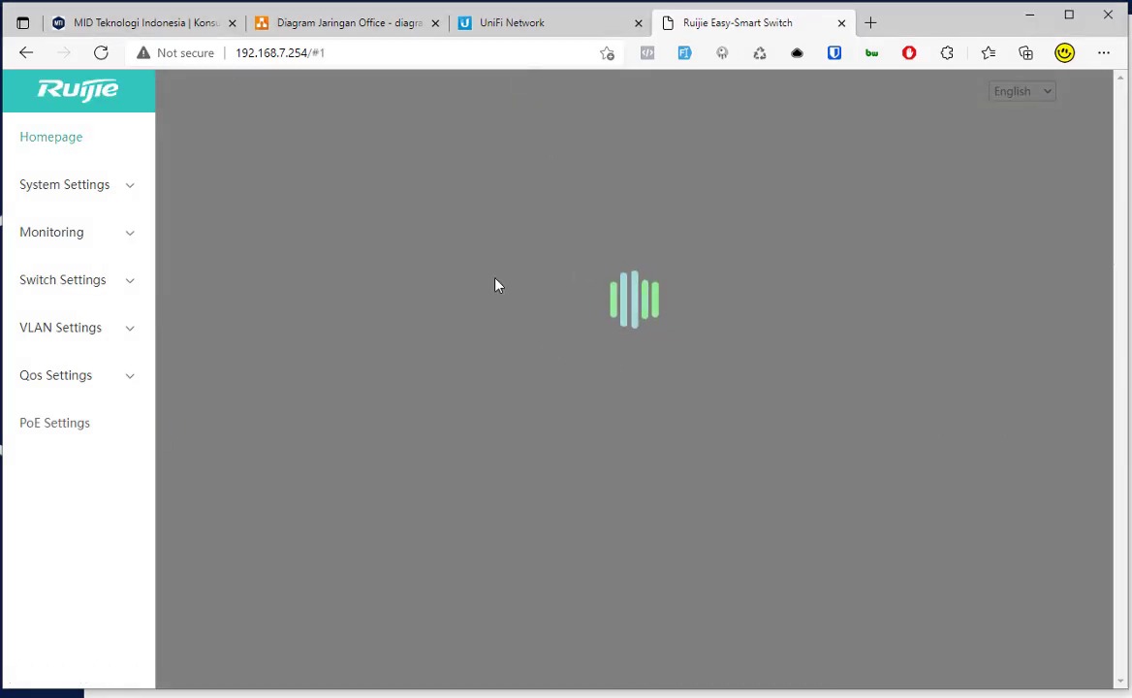
pyautogui.click(514, 29)
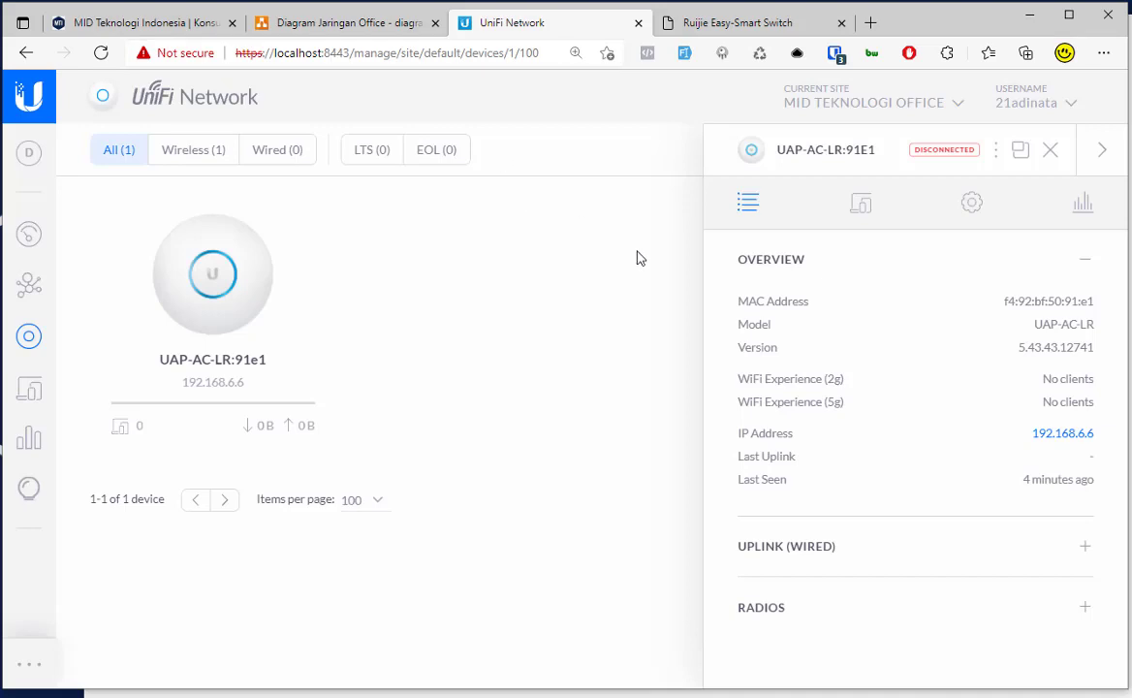
pyautogui.click(101, 52)
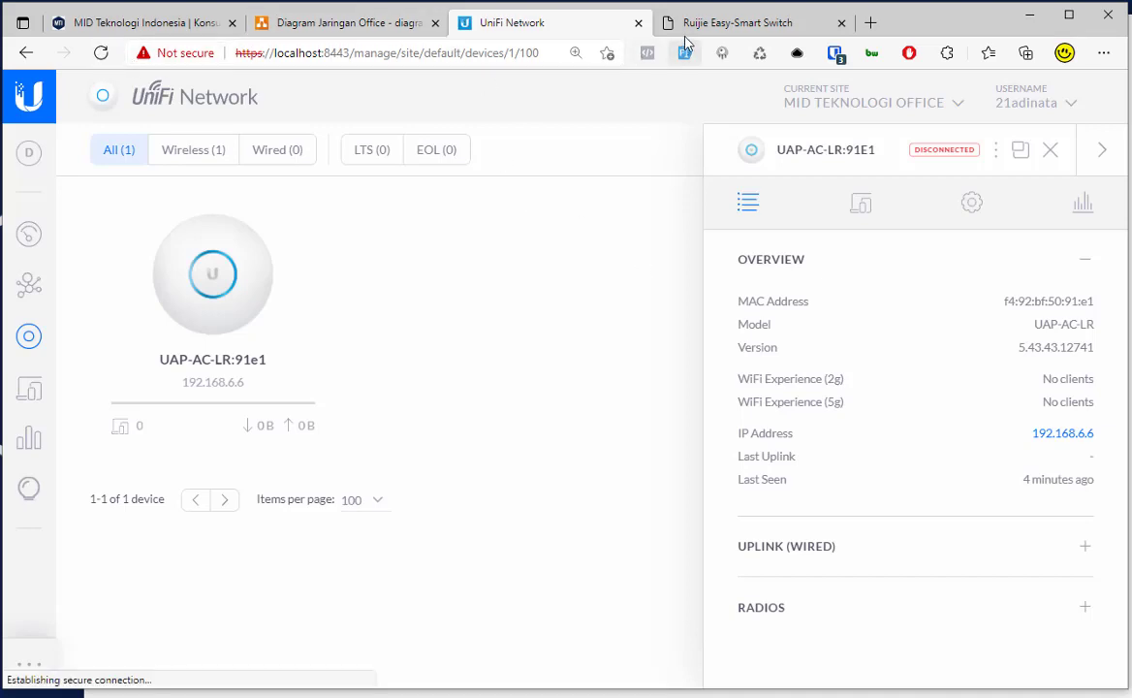
pyautogui.click(692, 37)
# Step: Try connecting the laptop to TAMU, then to STAFF, from the Wi-Fi list
pyautogui.click(1051, 695)
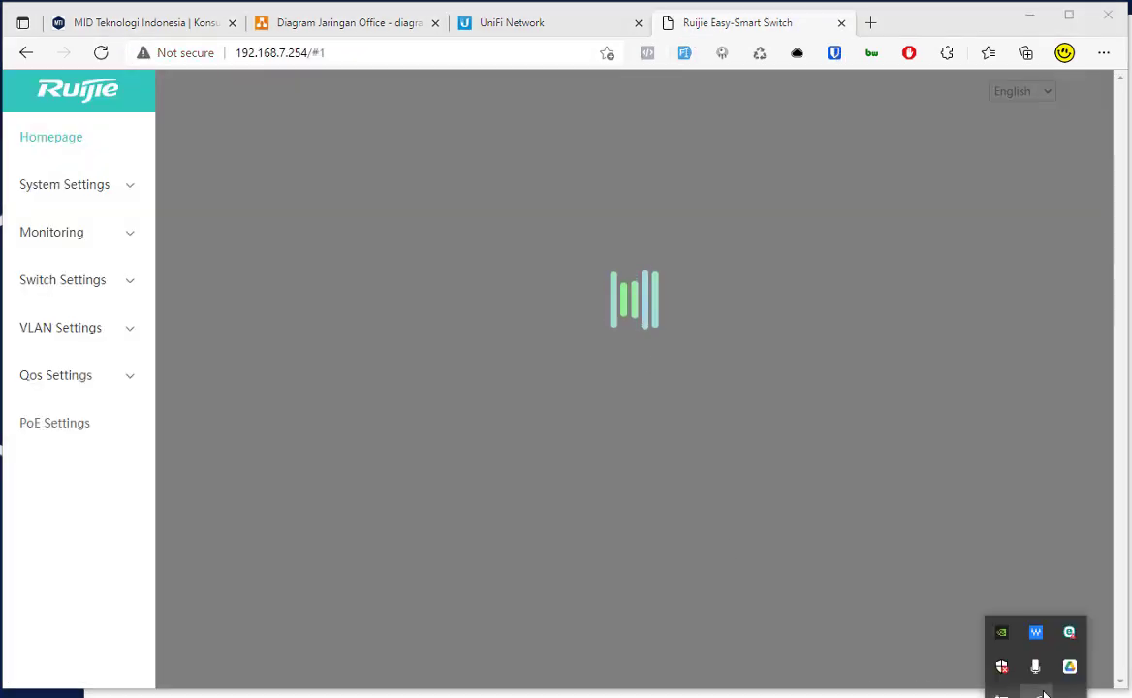
pyautogui.click(1037, 663)
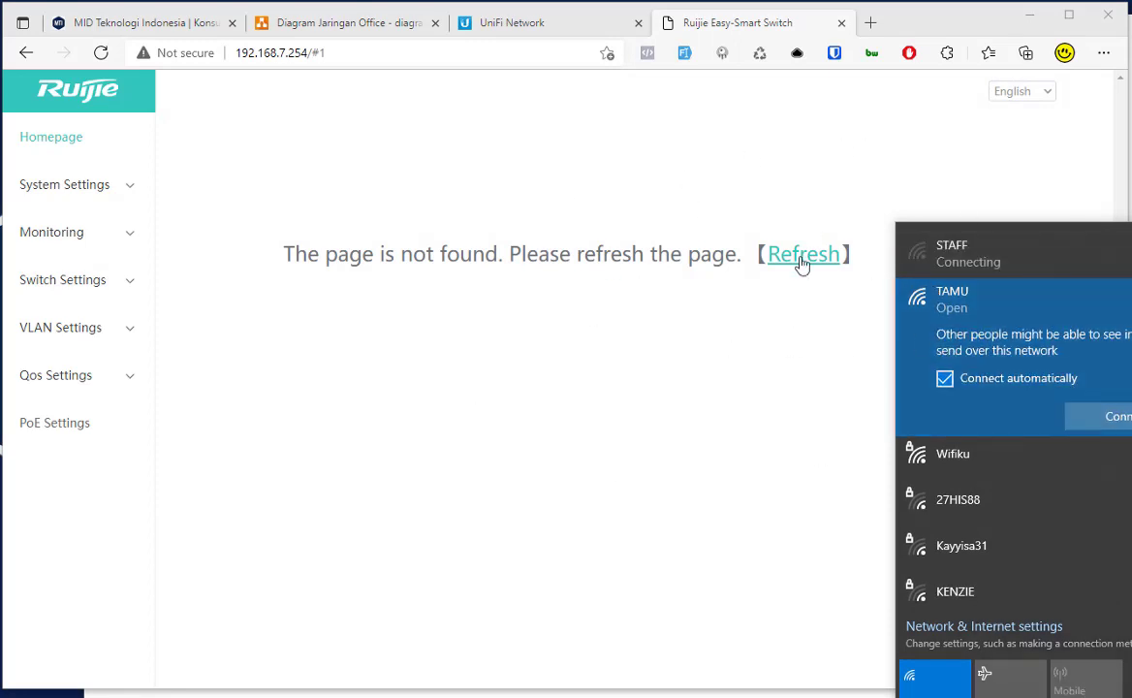
pyautogui.click(955, 254)
pyautogui.click(964, 408)
pyautogui.click(950, 249)
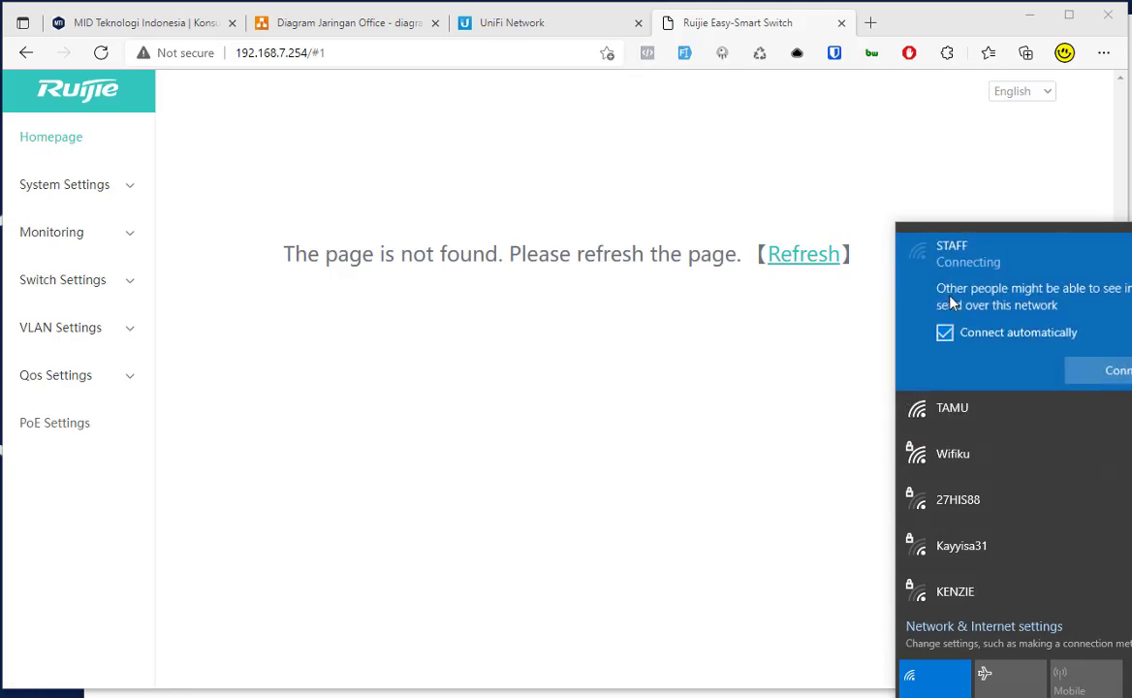
pyautogui.click(991, 412)
pyautogui.click(1094, 417)
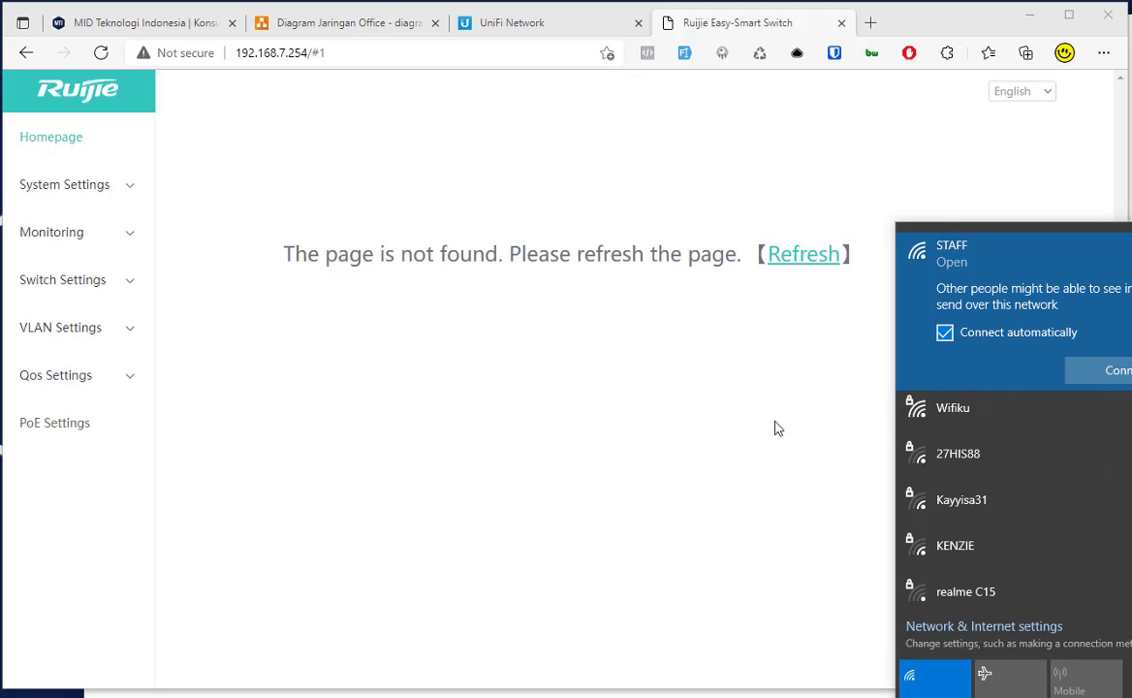
pyautogui.click(1115, 369)
pyautogui.click(999, 363)
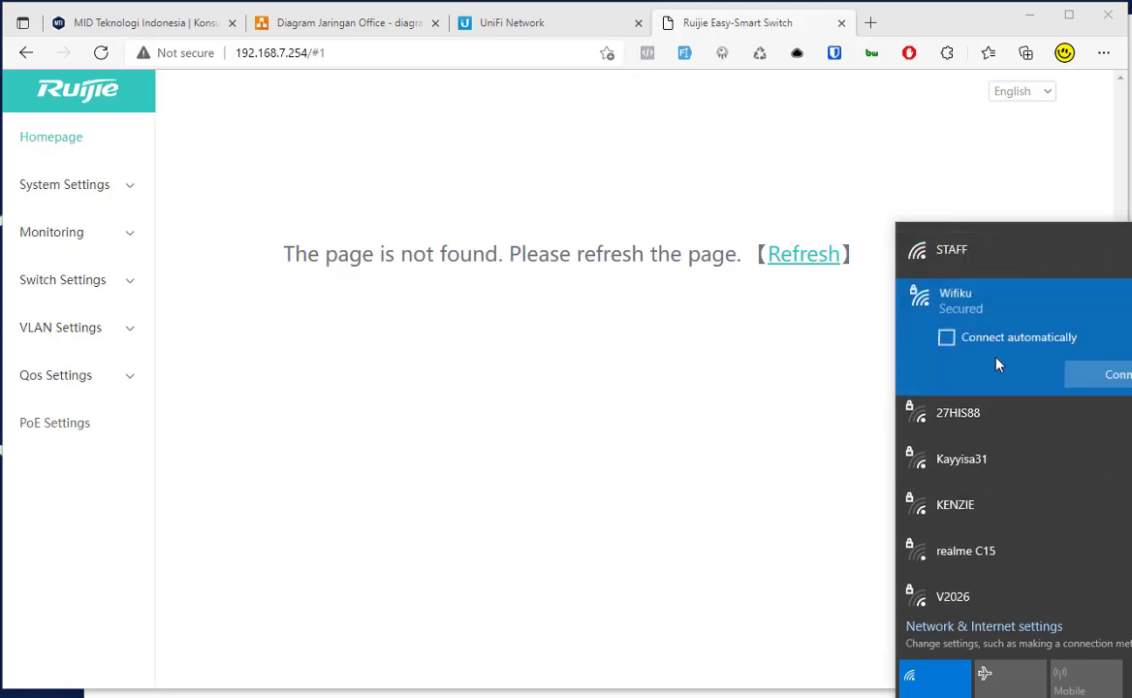
pyautogui.click(679, 438)
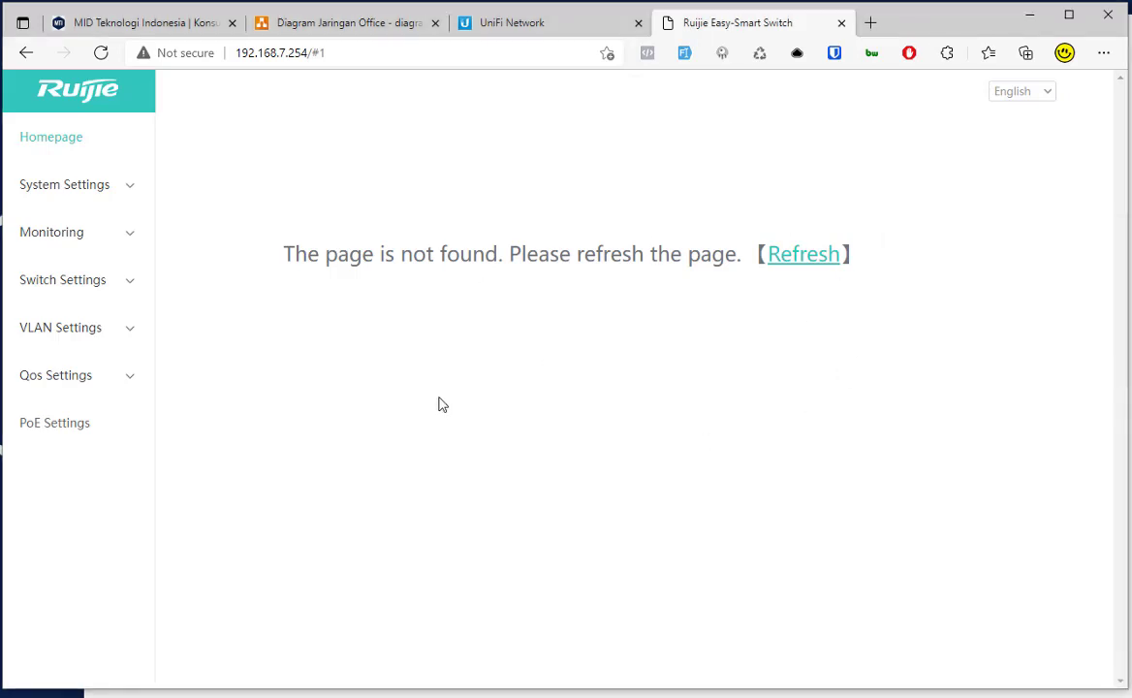
# Step: Scroll the Diagram Jaringan Office canvas to read the STAFF VLAN 4, TAMU VLAN 5 and IP SEGEMENT labels
pyautogui.click(303, 27)
pyautogui.scroll(5, 397, 320)
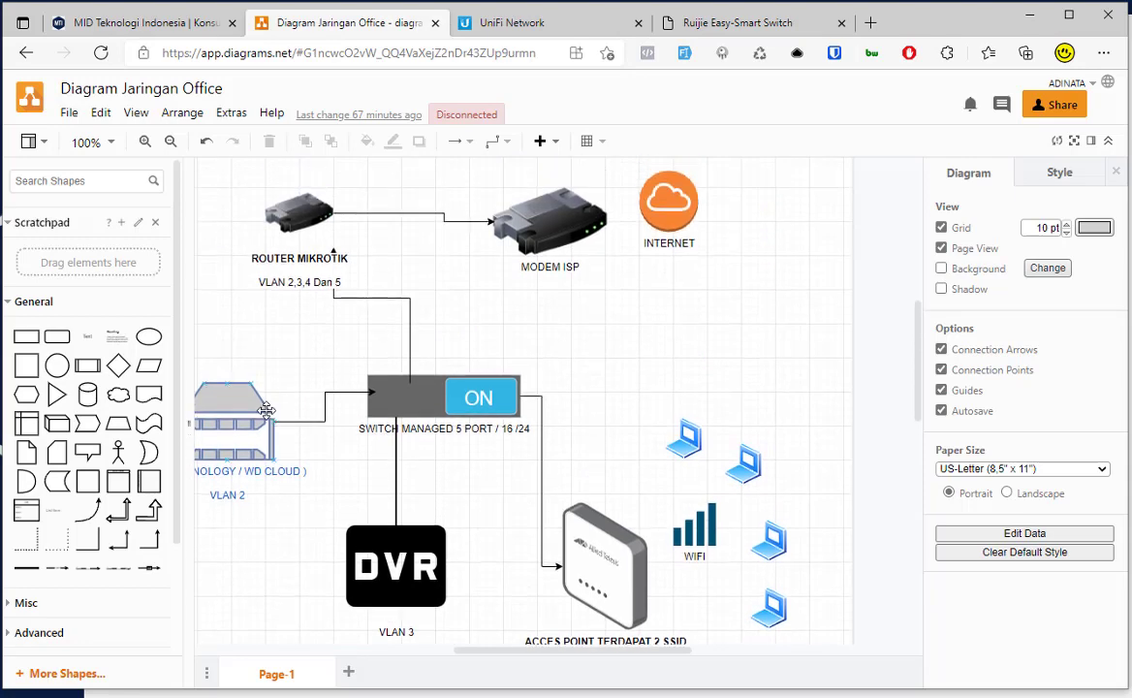
pyautogui.scroll(-5, 266, 410)
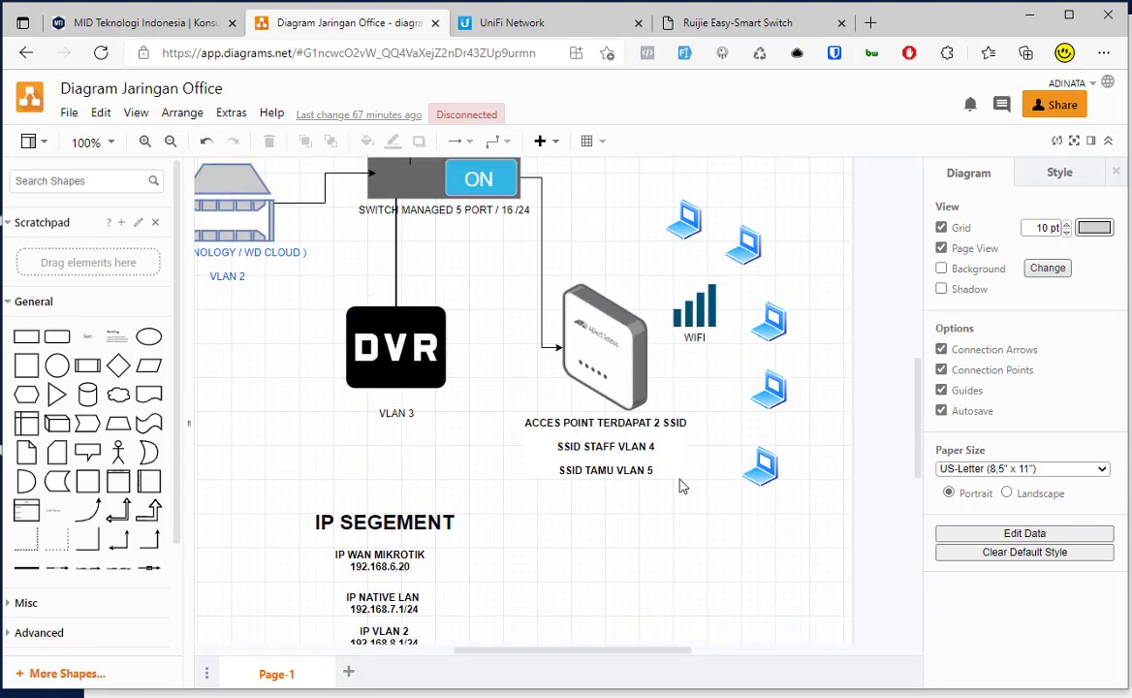
pyautogui.scroll(-3, 786, 455)
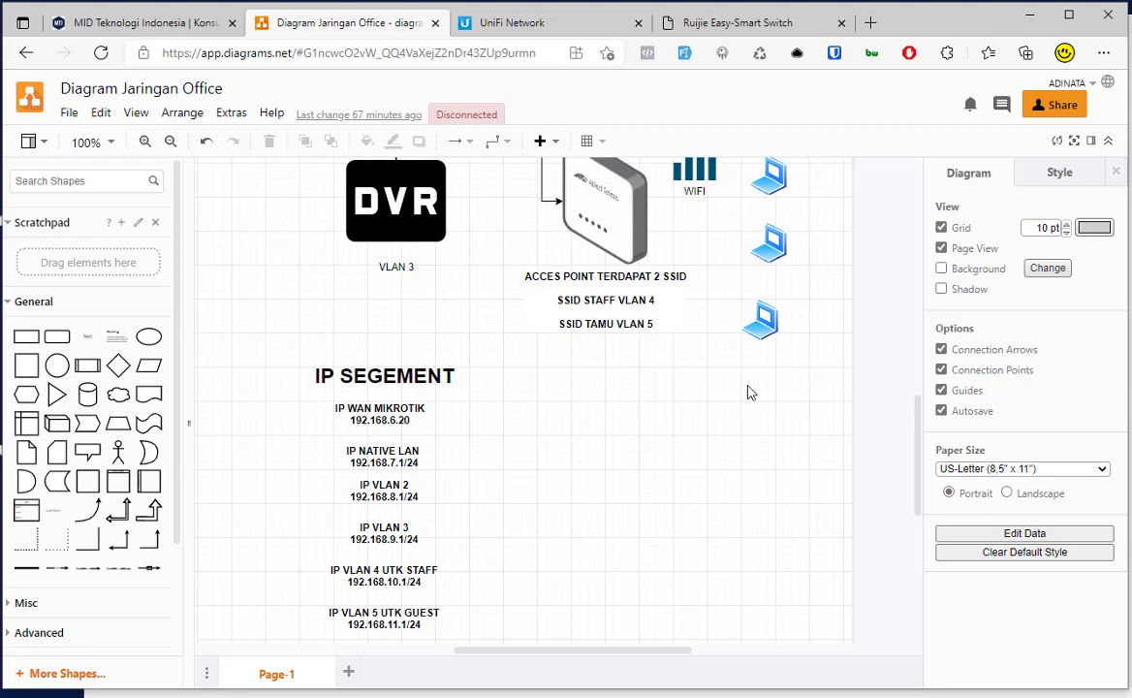
pyautogui.scroll(3, 616, 171)
pyautogui.scroll(5, 461, 272)
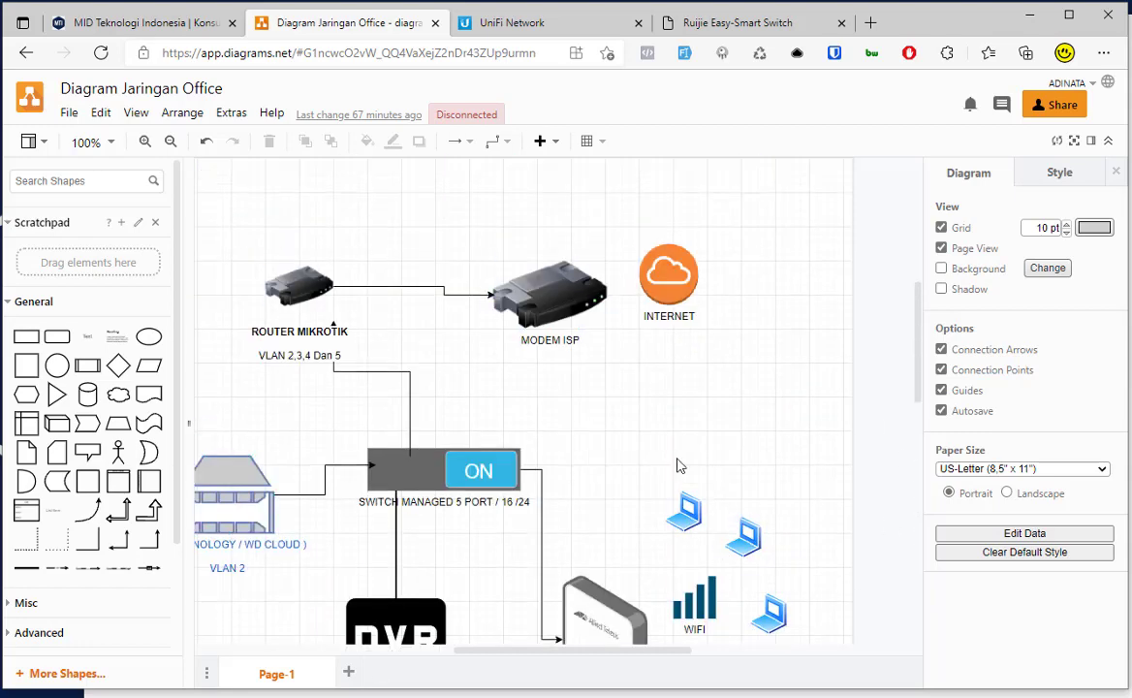
pyautogui.scroll(-3, 558, 463)
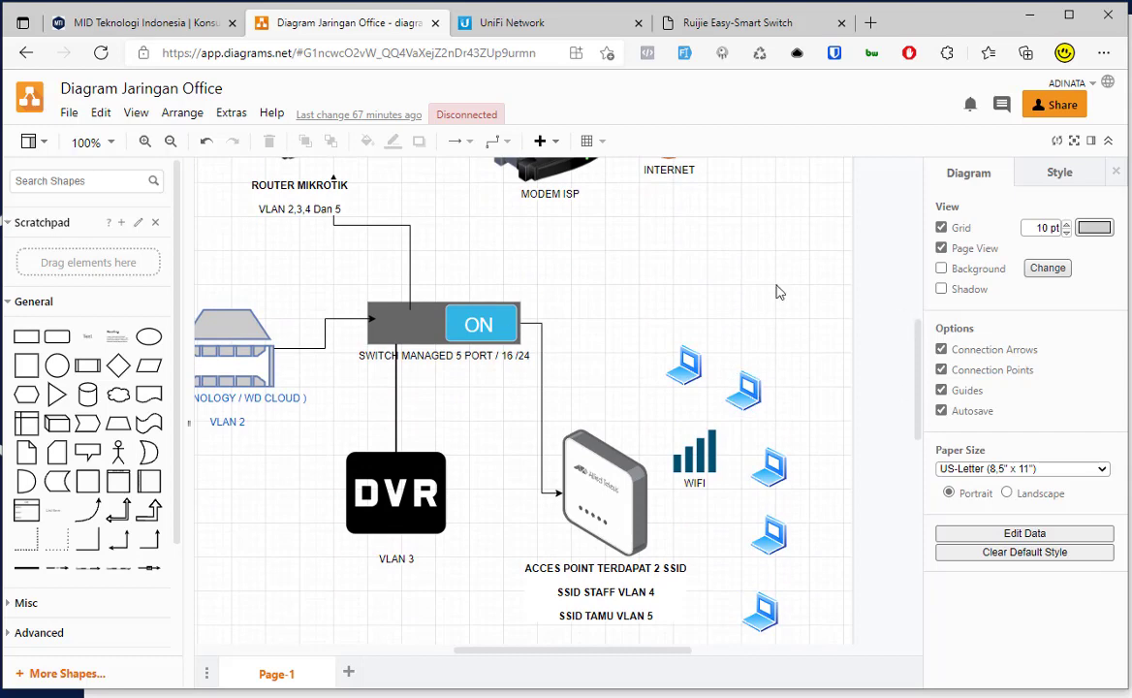
pyautogui.scroll(-3, 760, 410)
pyautogui.scroll(-8, 607, 522)
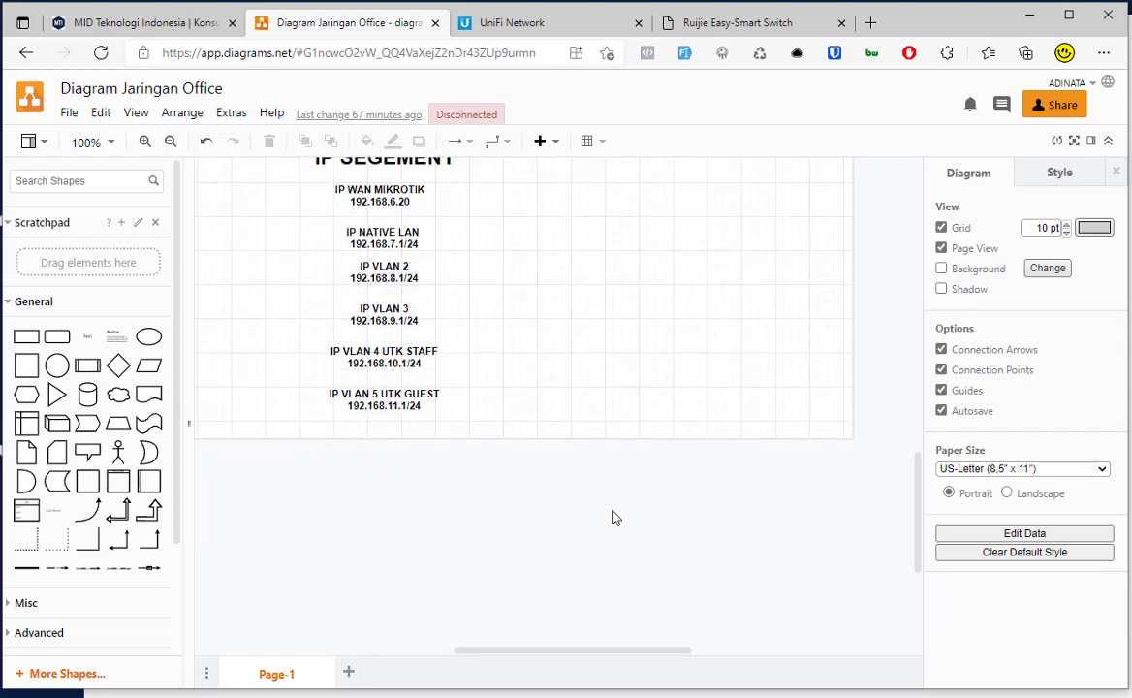
pyautogui.scroll(5, 613, 519)
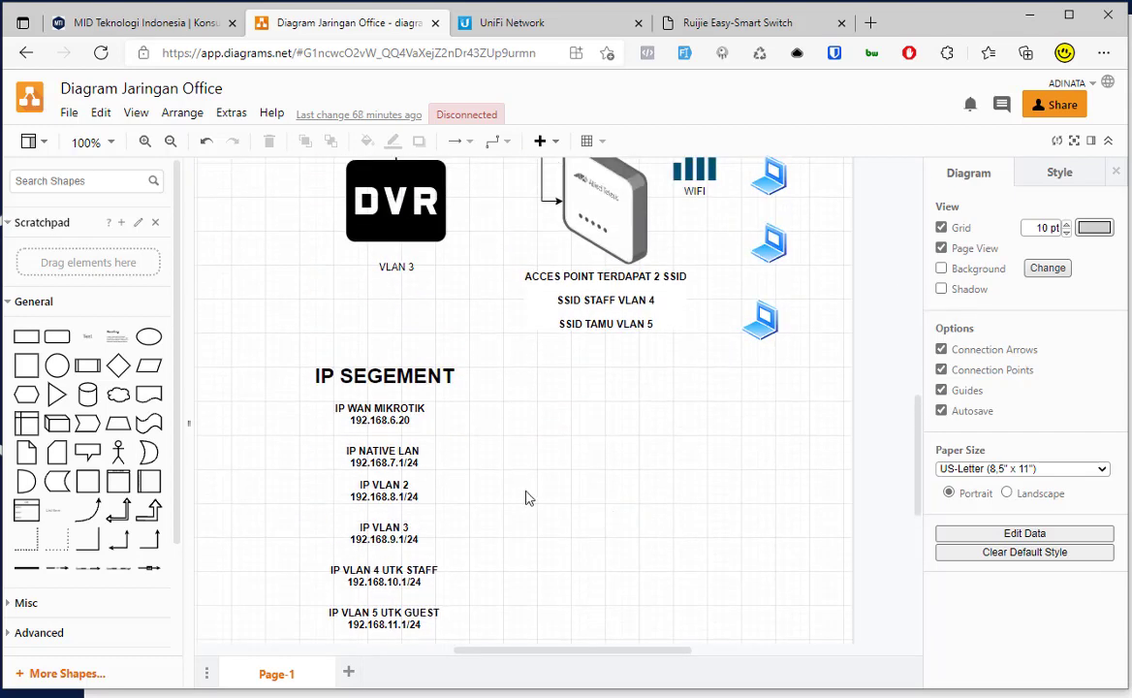
pyautogui.scroll(5, 517, 497)
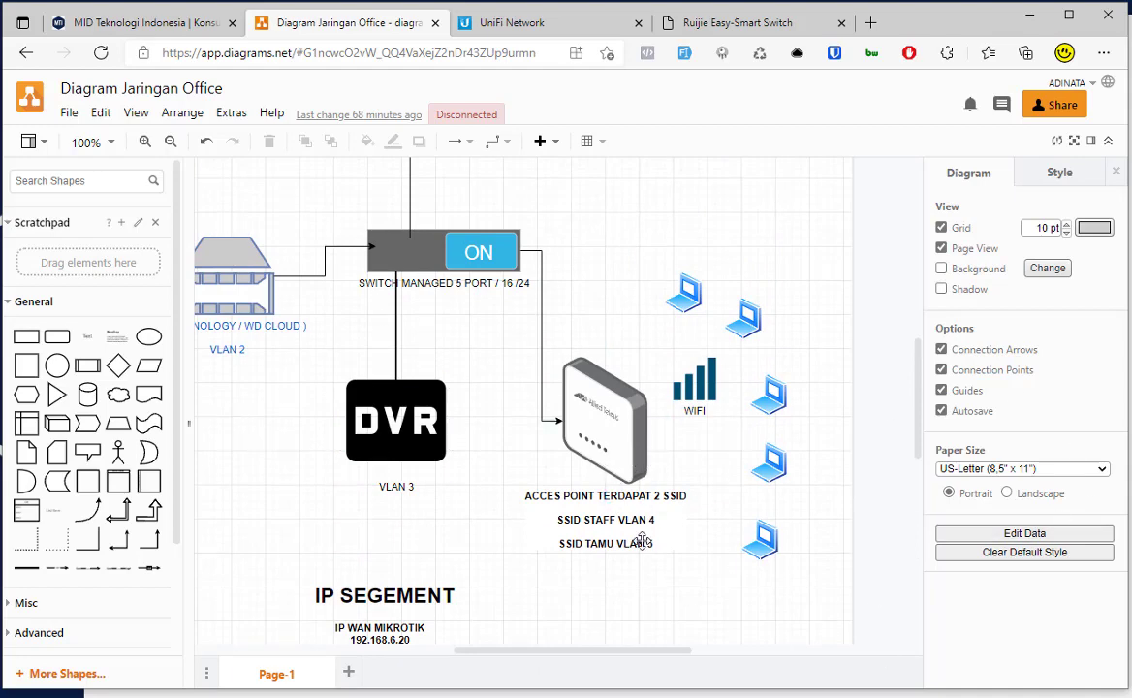
pyautogui.scroll(5, 801, 576)
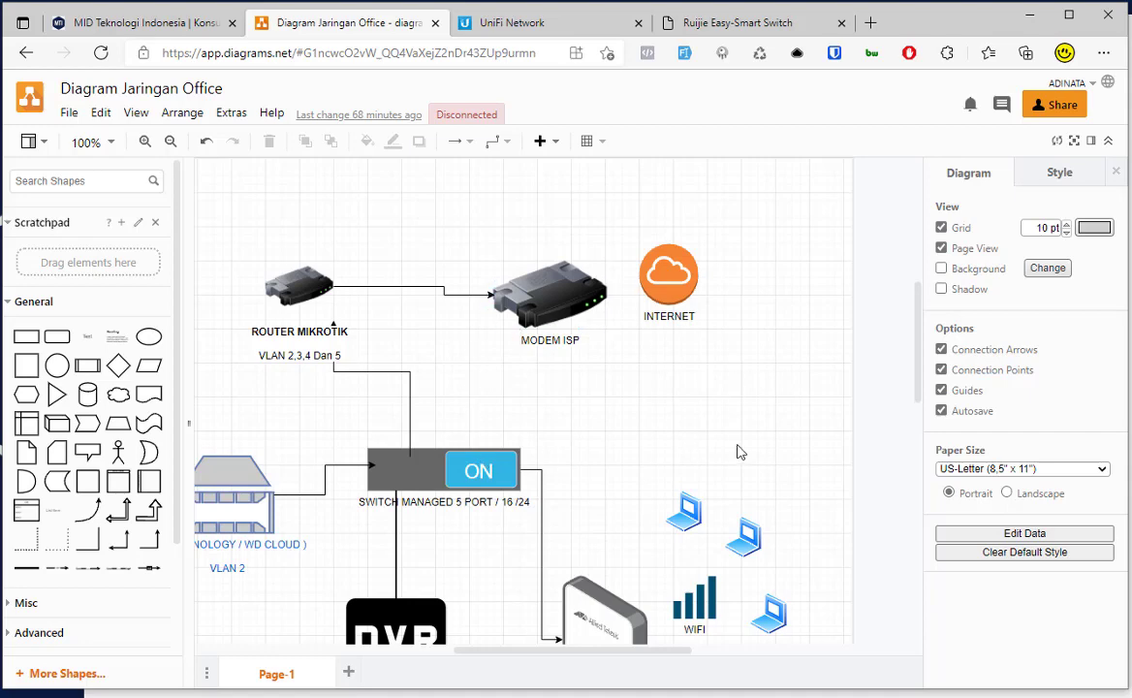
pyautogui.scroll(-5, 825, 549)
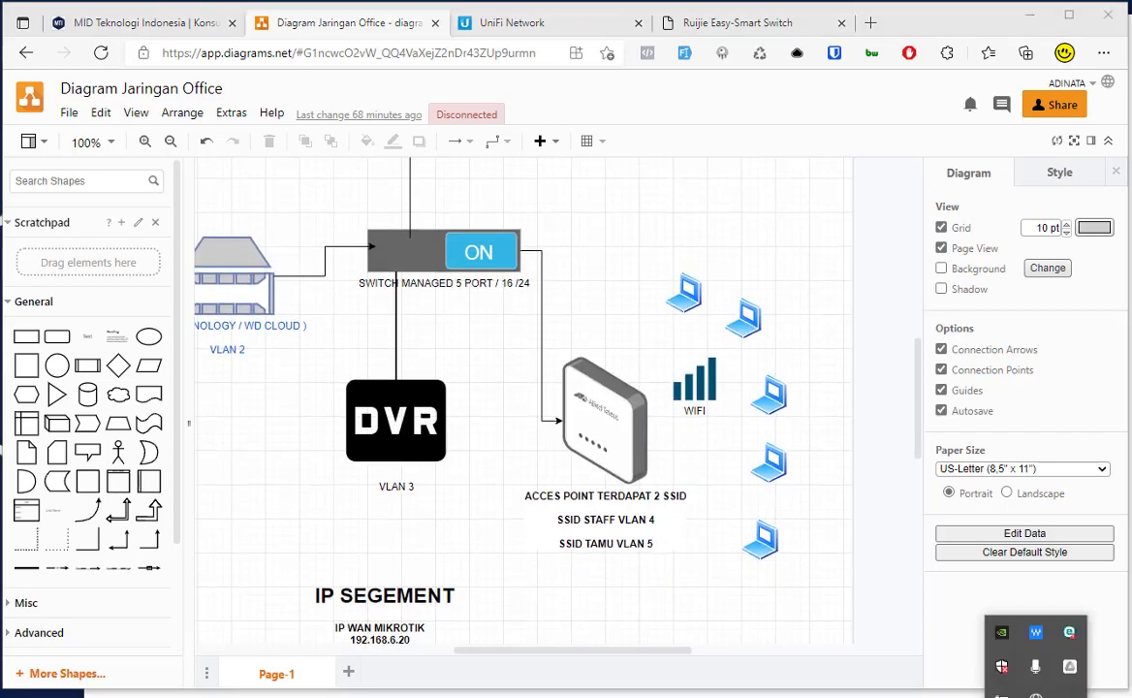
pyautogui.click(1013, 669)
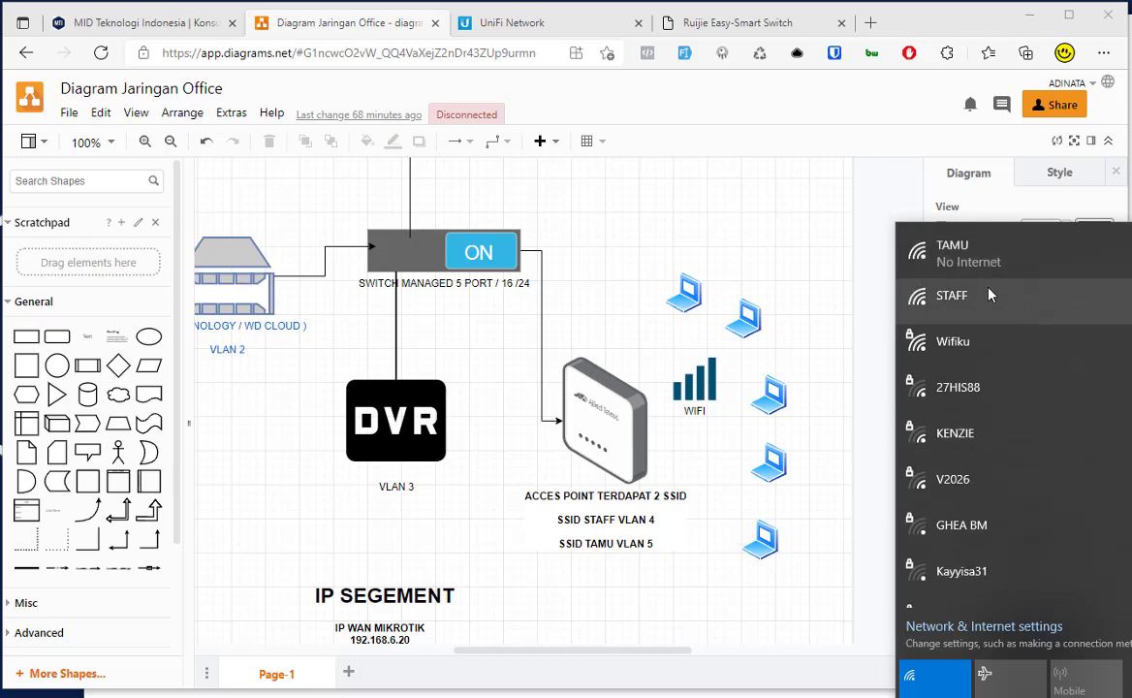
pyautogui.click(853, 299)
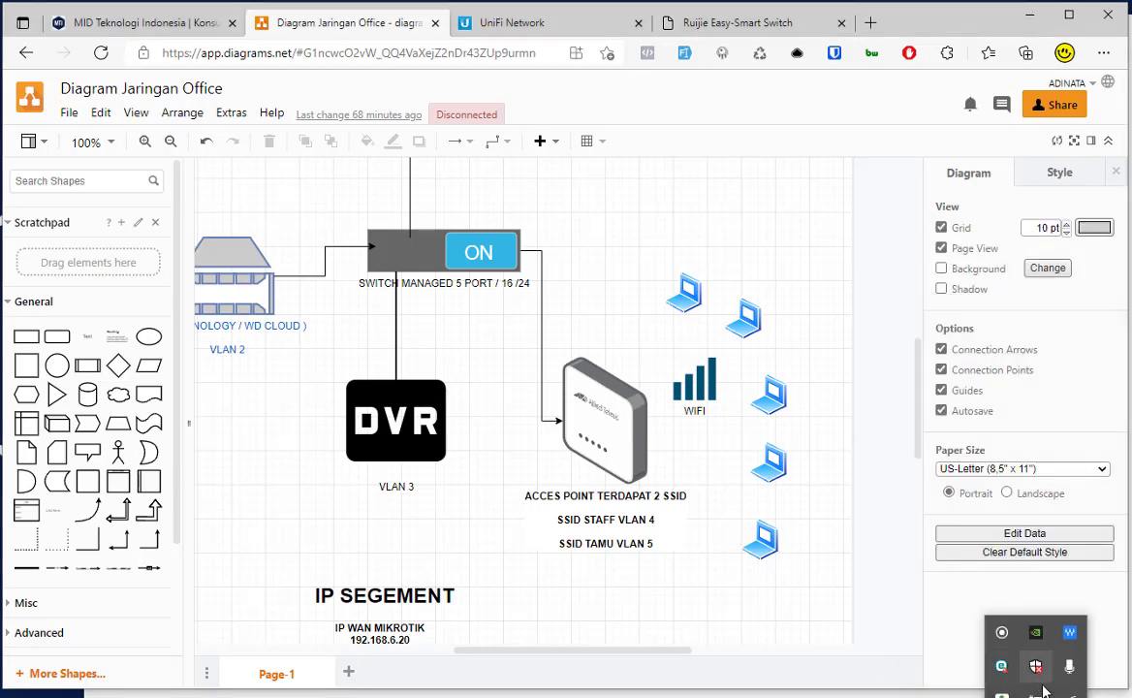
pyautogui.click(1034, 667)
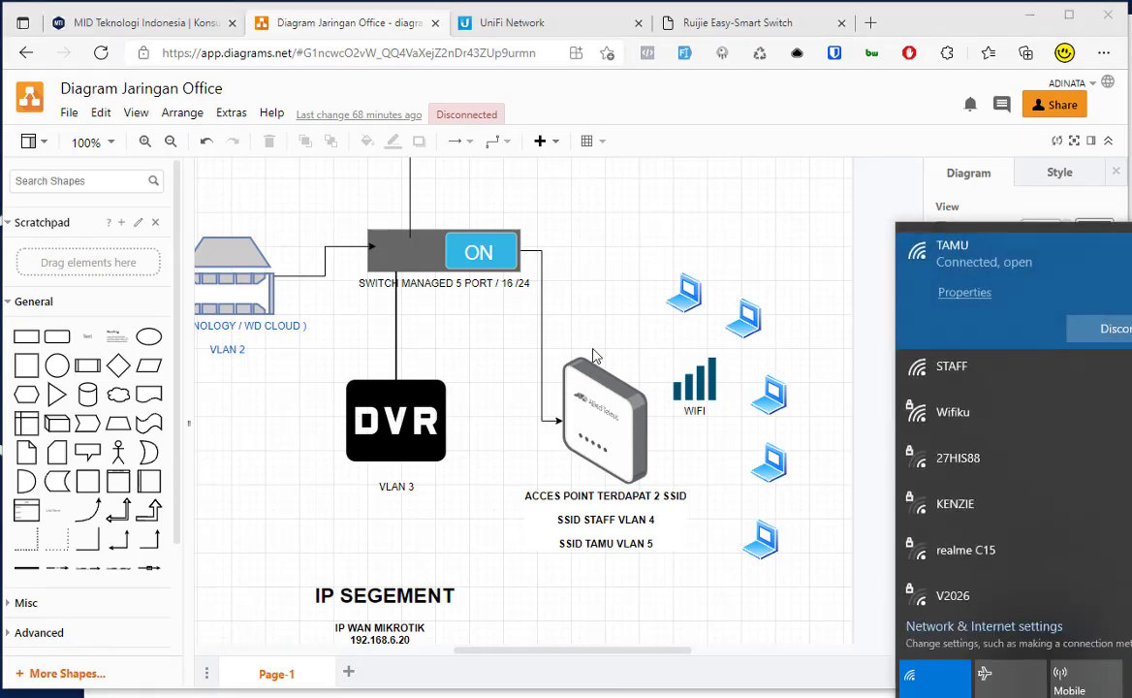
pyautogui.click(630, 259)
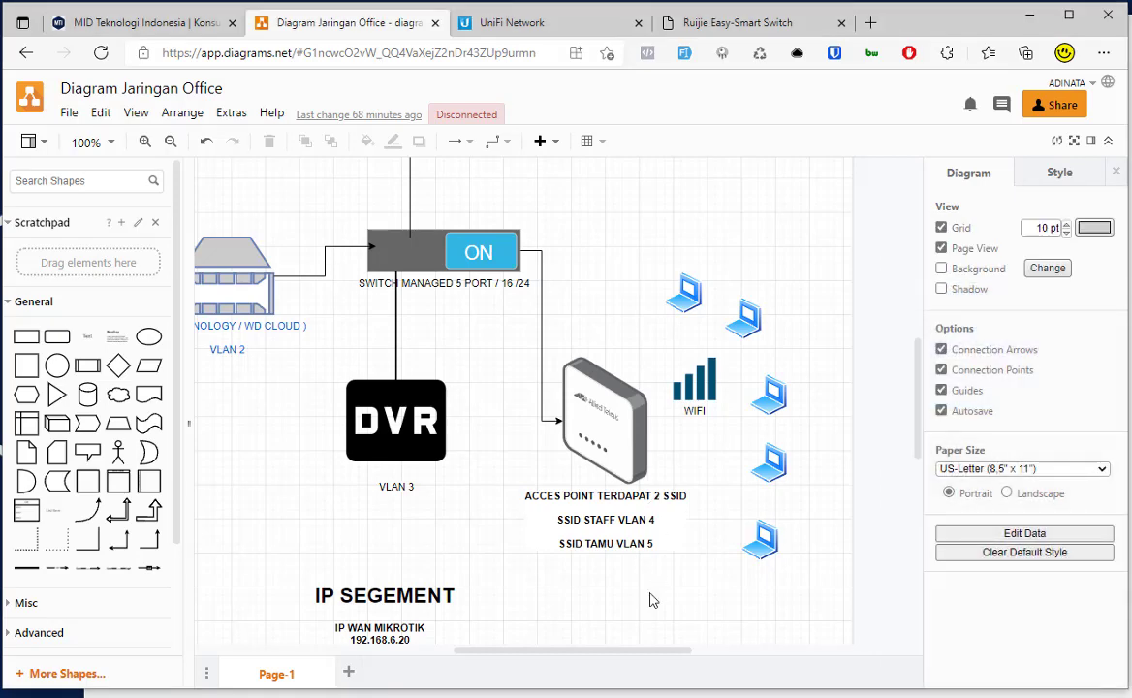